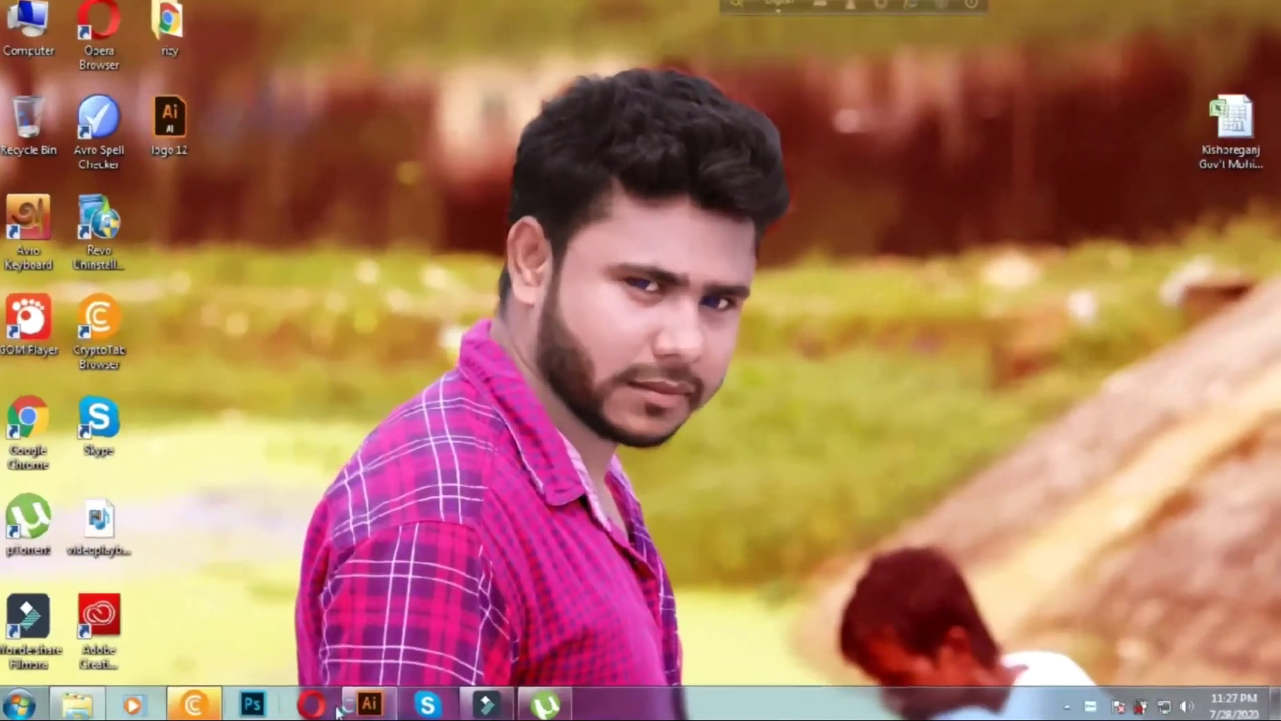
- Bring Adobe Illustrator forward from the taskbar to show the blank artboard
left_click(374, 704)
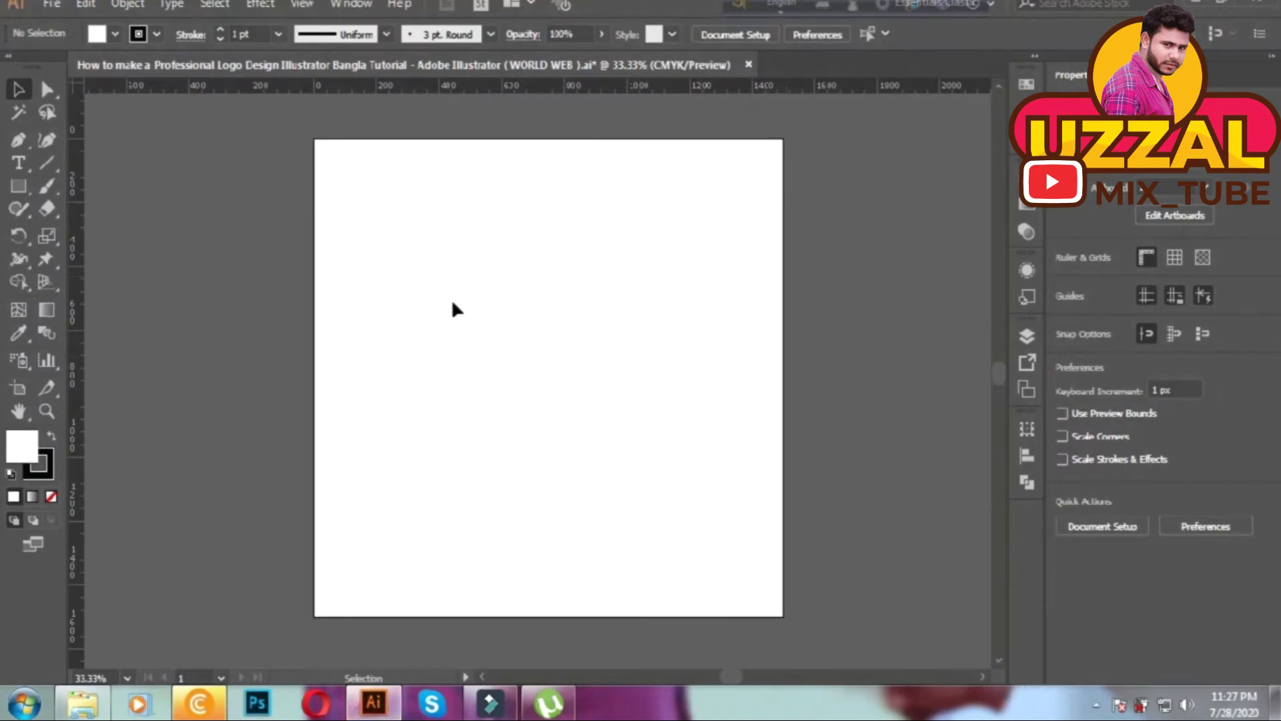
- Draw a tall green ellipse and make its top and bottom anchors sharp corners
key("ctrl+1")
left_click(19, 187)
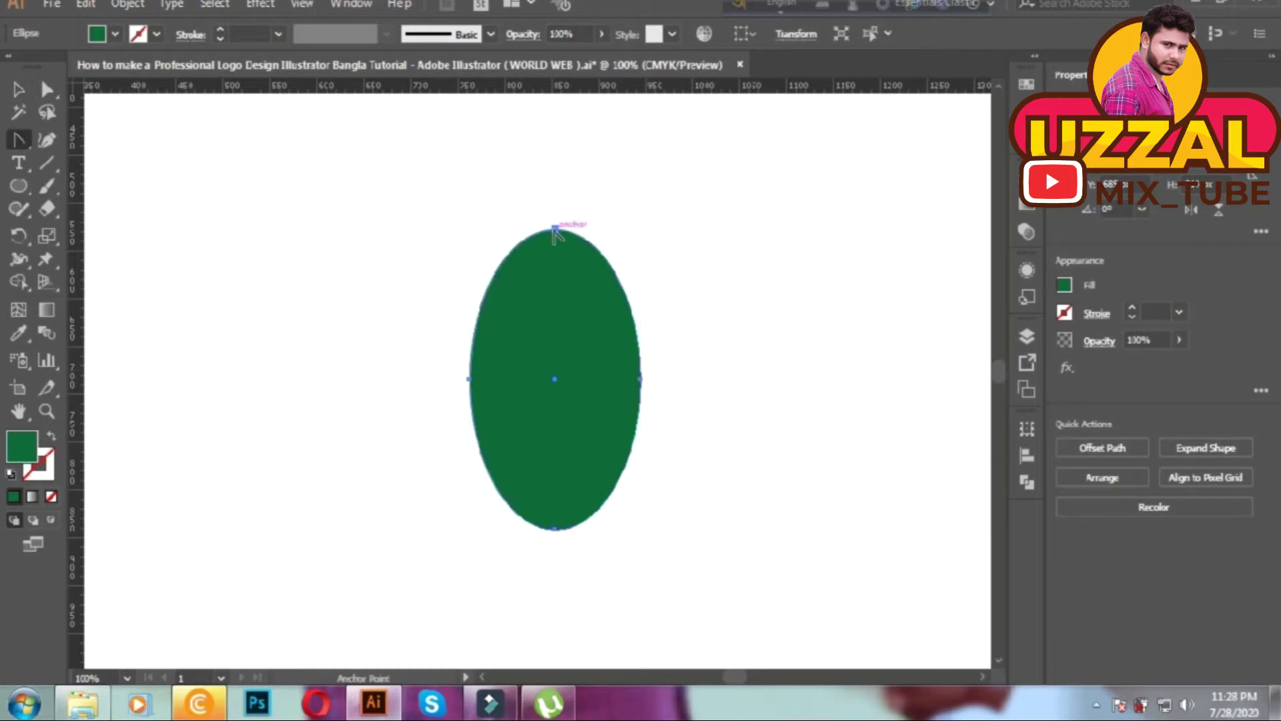
left_click(554, 229)
left_click(554, 529)
- Adjust the pointed leaf's width by narrowing, then widening, its left side
key("v")
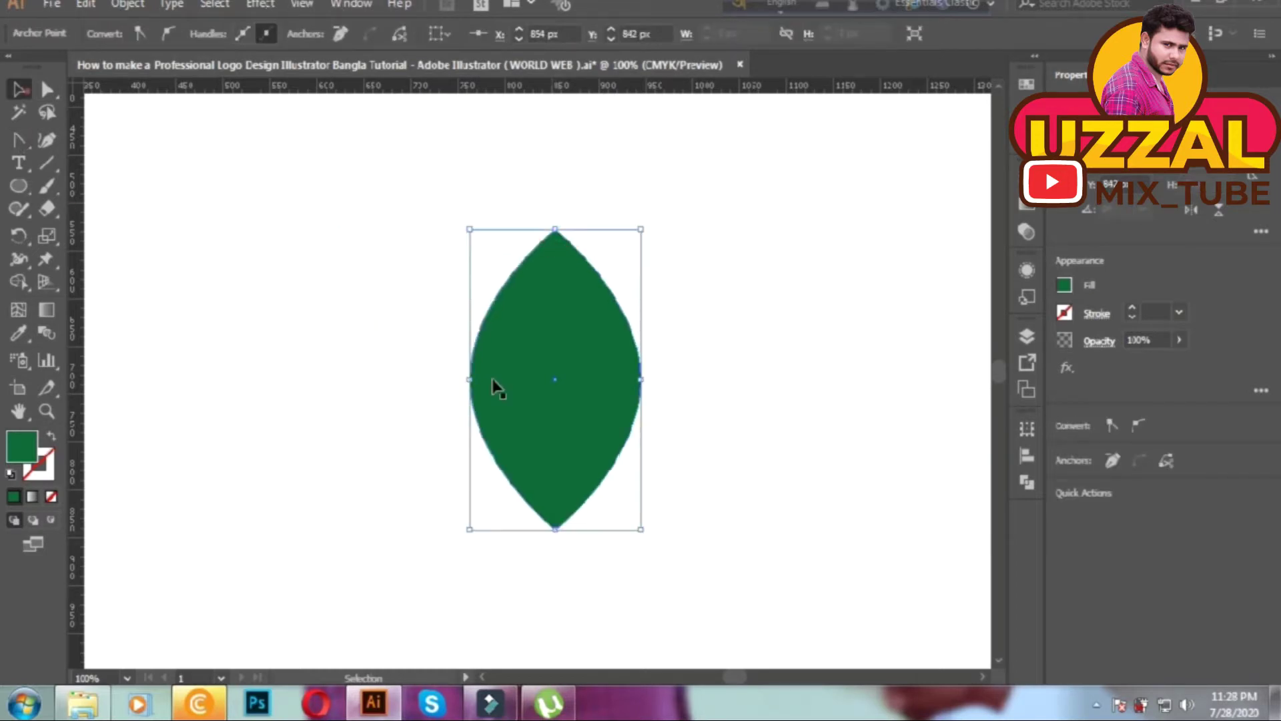
left_click(497, 408)
left_click_drag(470, 380, 522, 379)
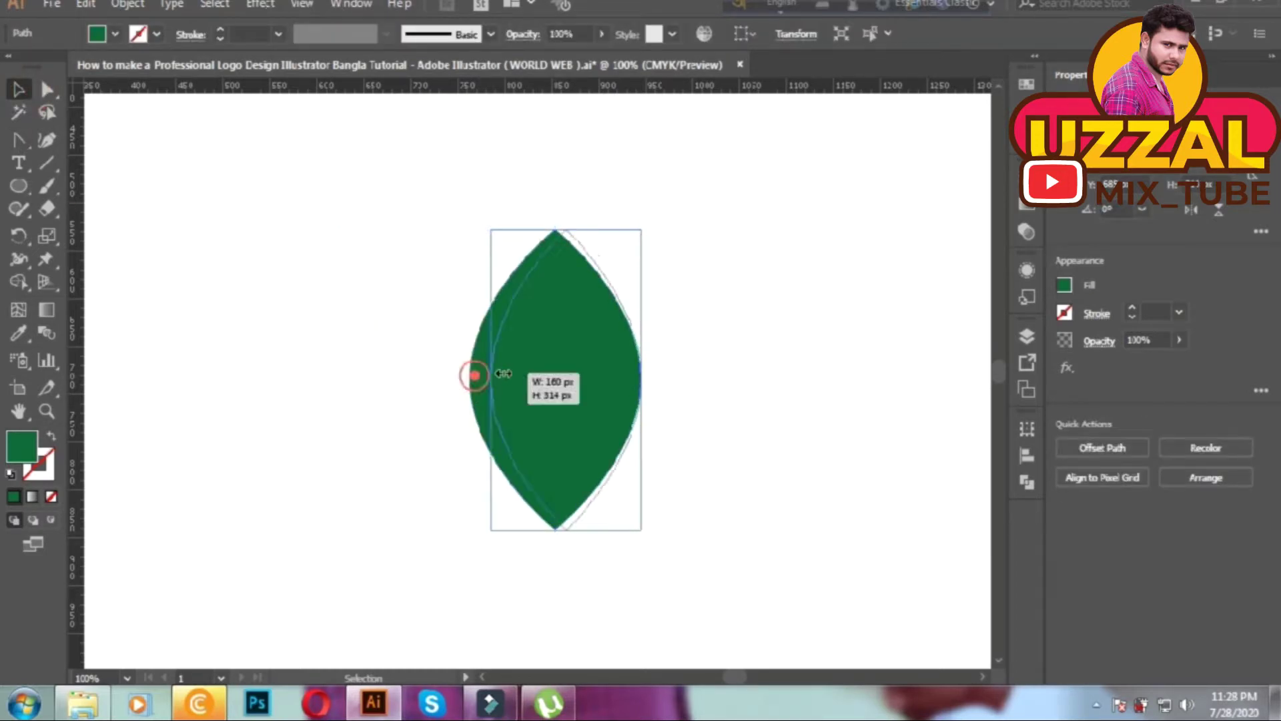
key("a")
left_click(686, 393)
scroll(641, 408, "up", 2)
key("v")
left_click(638, 403)
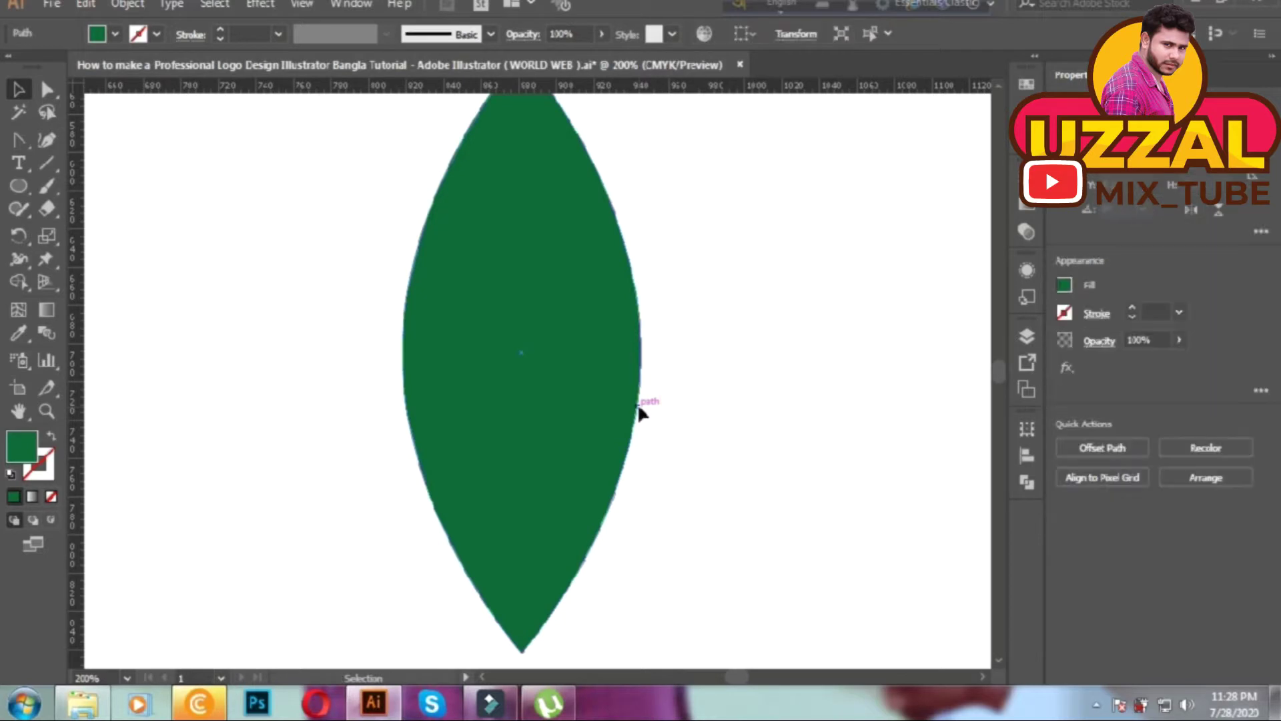
left_click_drag(404, 351, 299, 349)
left_click(332, 363)
key("ctrl+minus")
key("p")
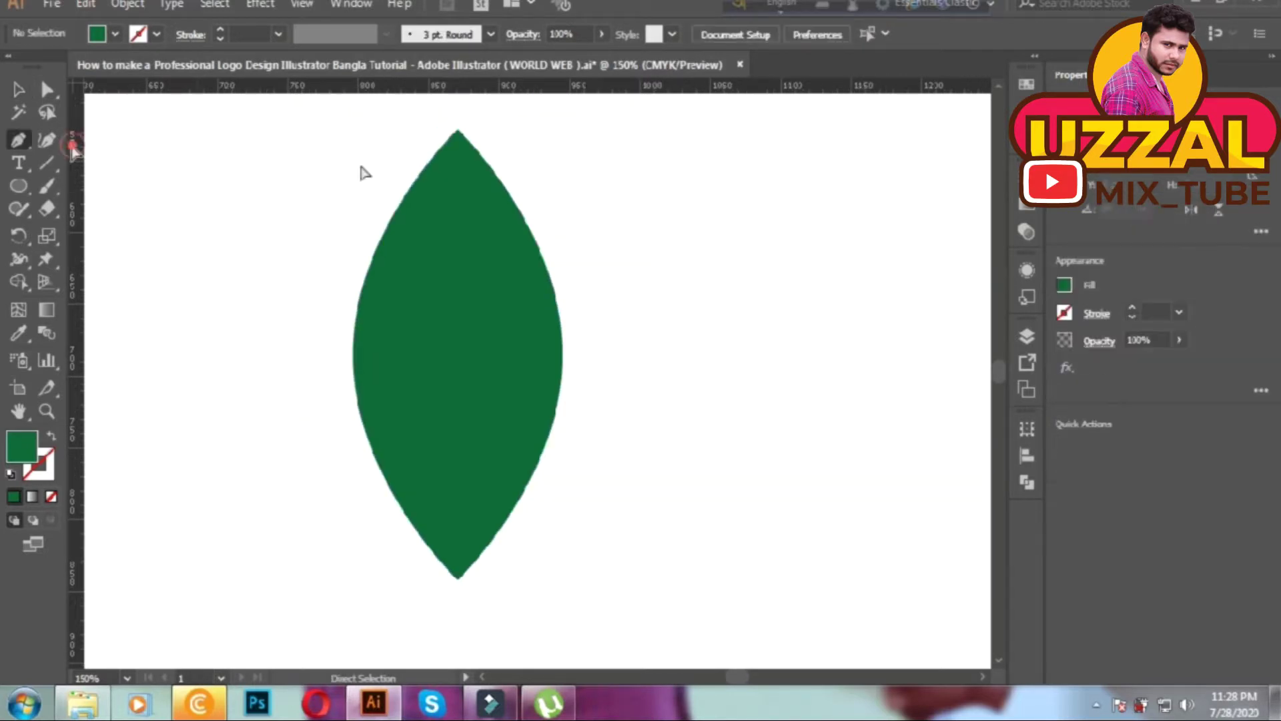
- Draw a curved midline from the leaf's top tip to its bottom tip
left_click(457, 131)
left_click_drag(457, 579, 430, 631)
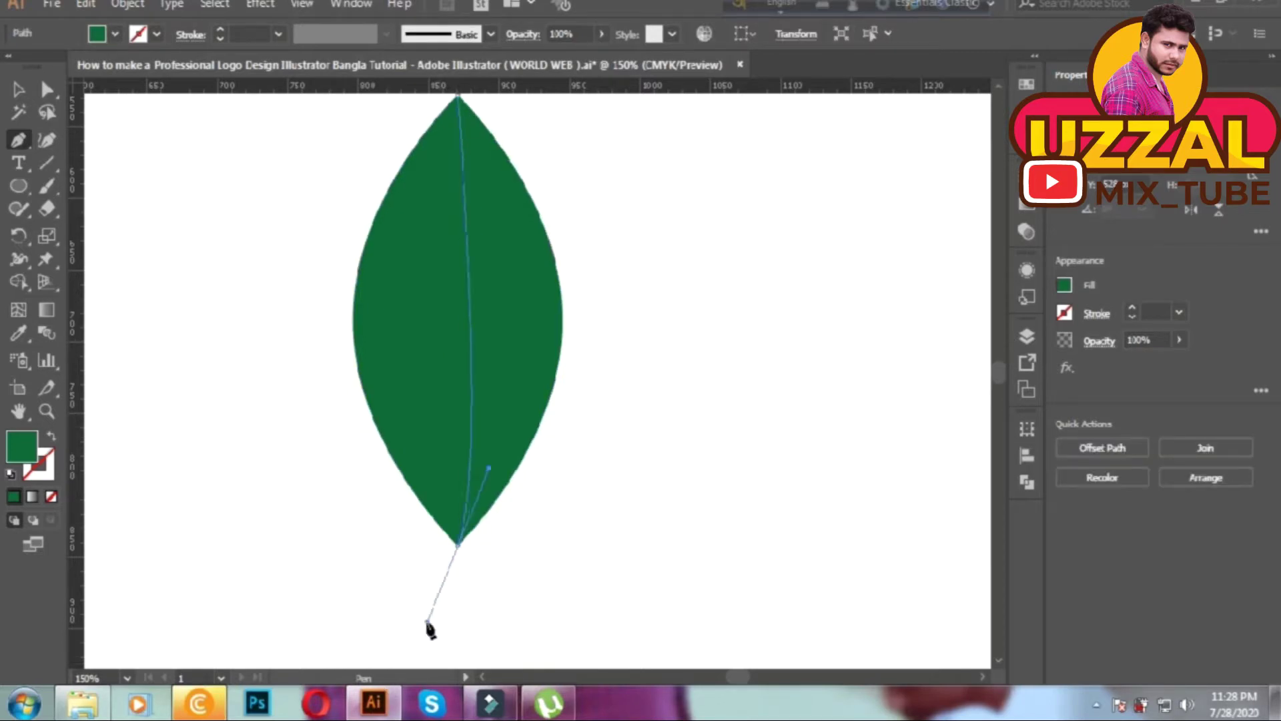
key("a")
left_click(458, 546)
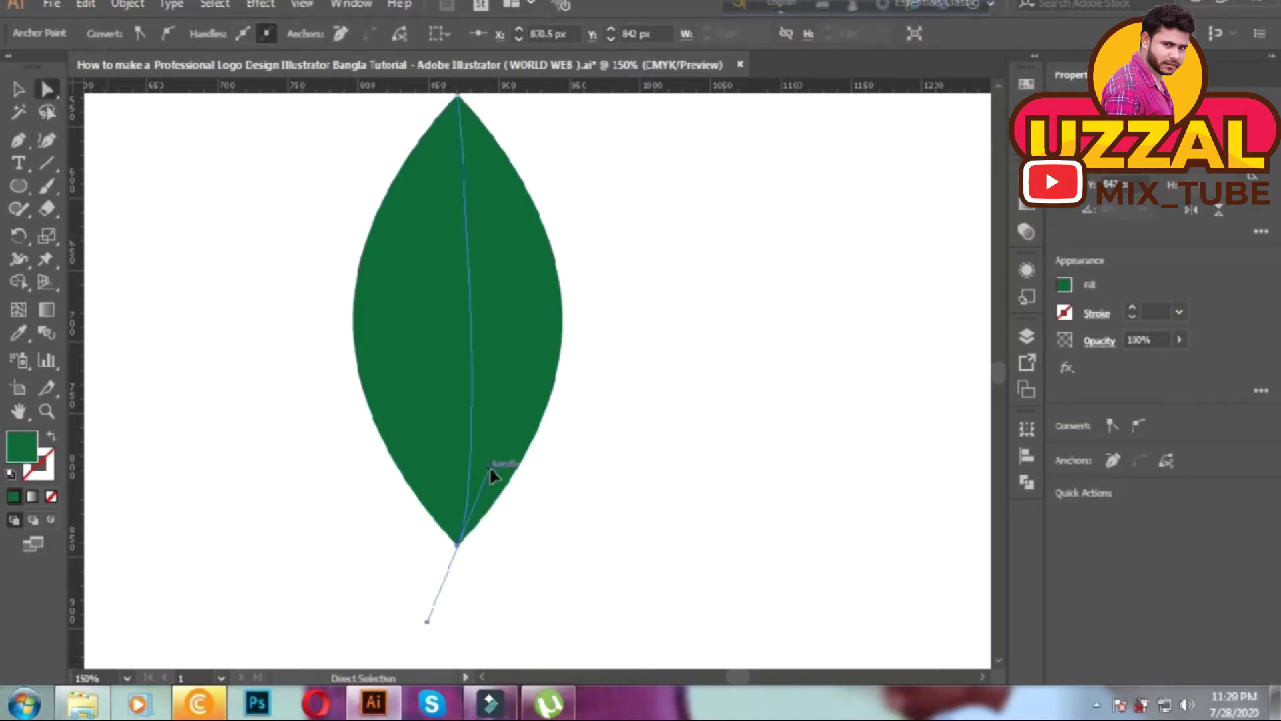
left_click_drag(491, 475, 523, 262)
- Divide the leaf along the midline with Pathfinder into two halves
key("ctrl+a")
key("v")
key("shift+ctrl+F9")
left_click(819, 515)
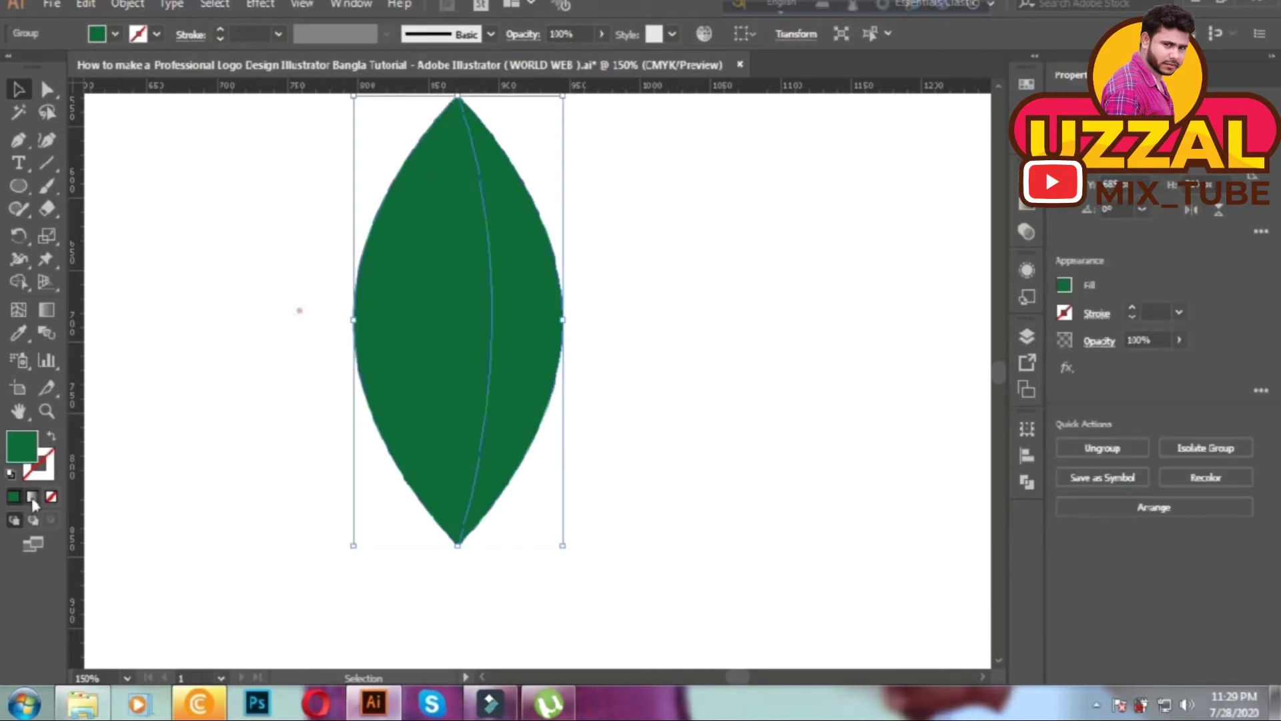
- Fill the halves with a gradient from light green to dark green
left_click(32, 498)
left_click(971, 323)
double_click(971, 322)
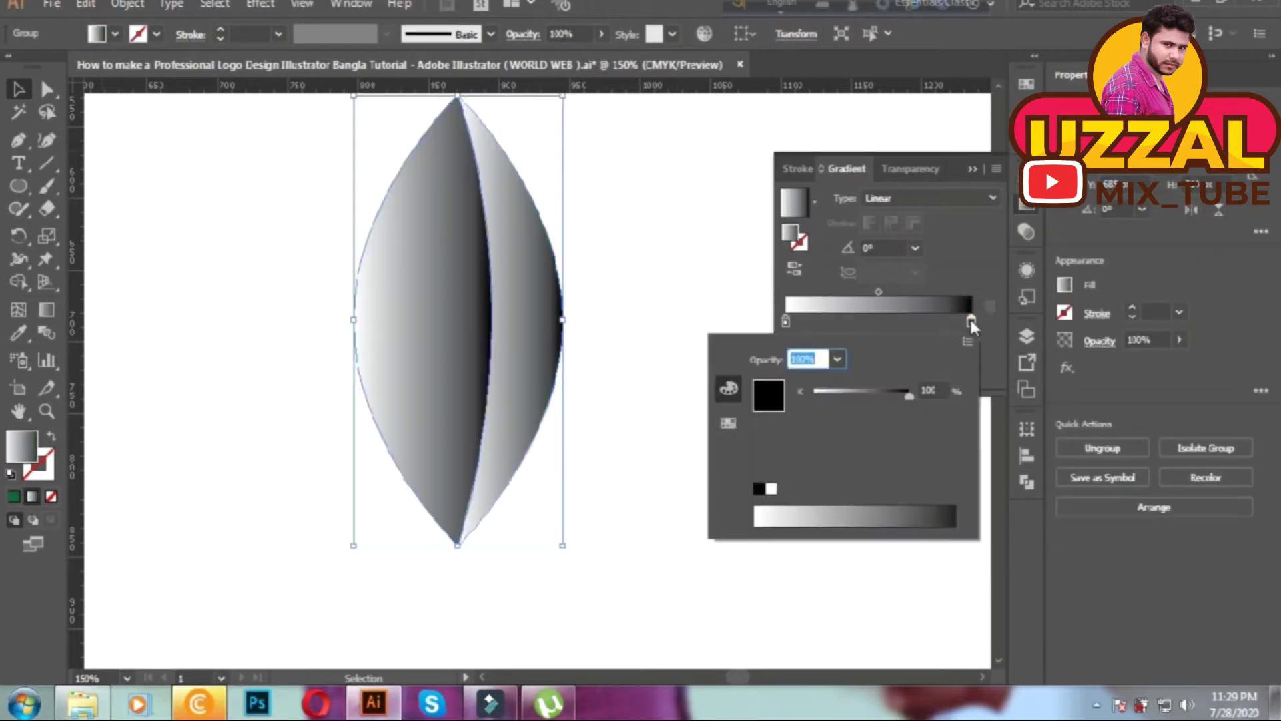
left_click(728, 422)
left_click(780, 395)
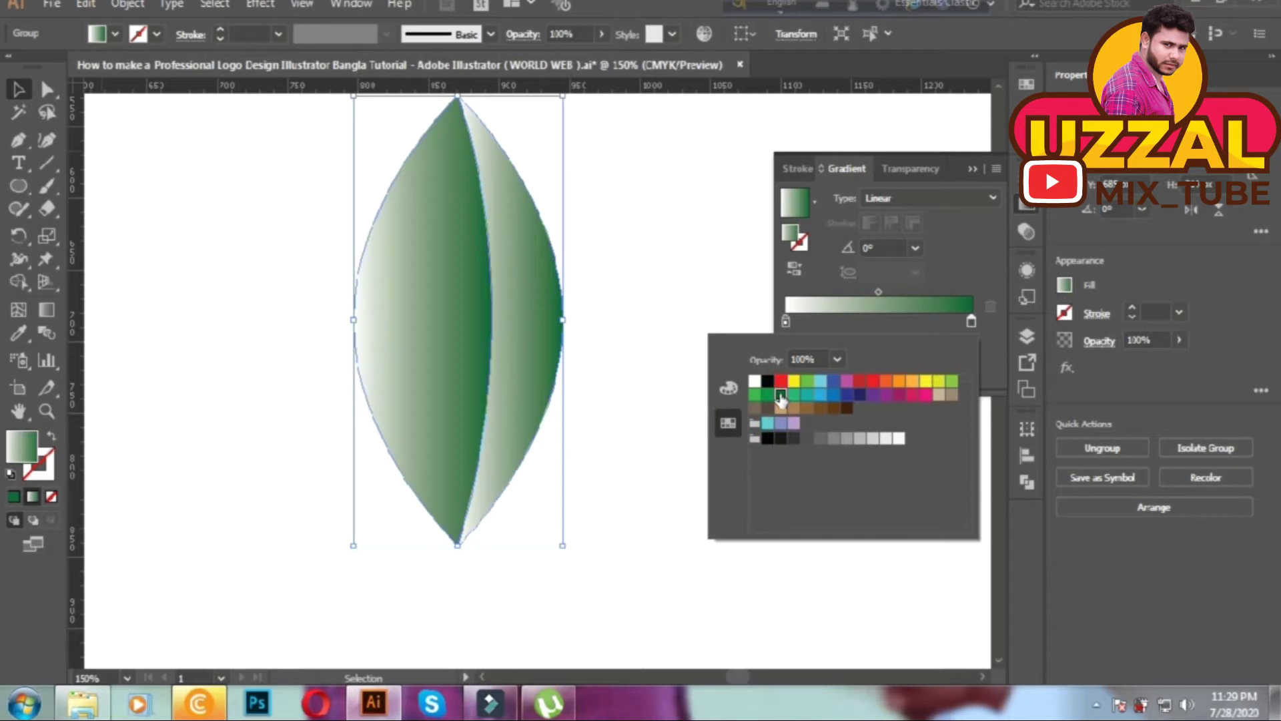
left_click(953, 381)
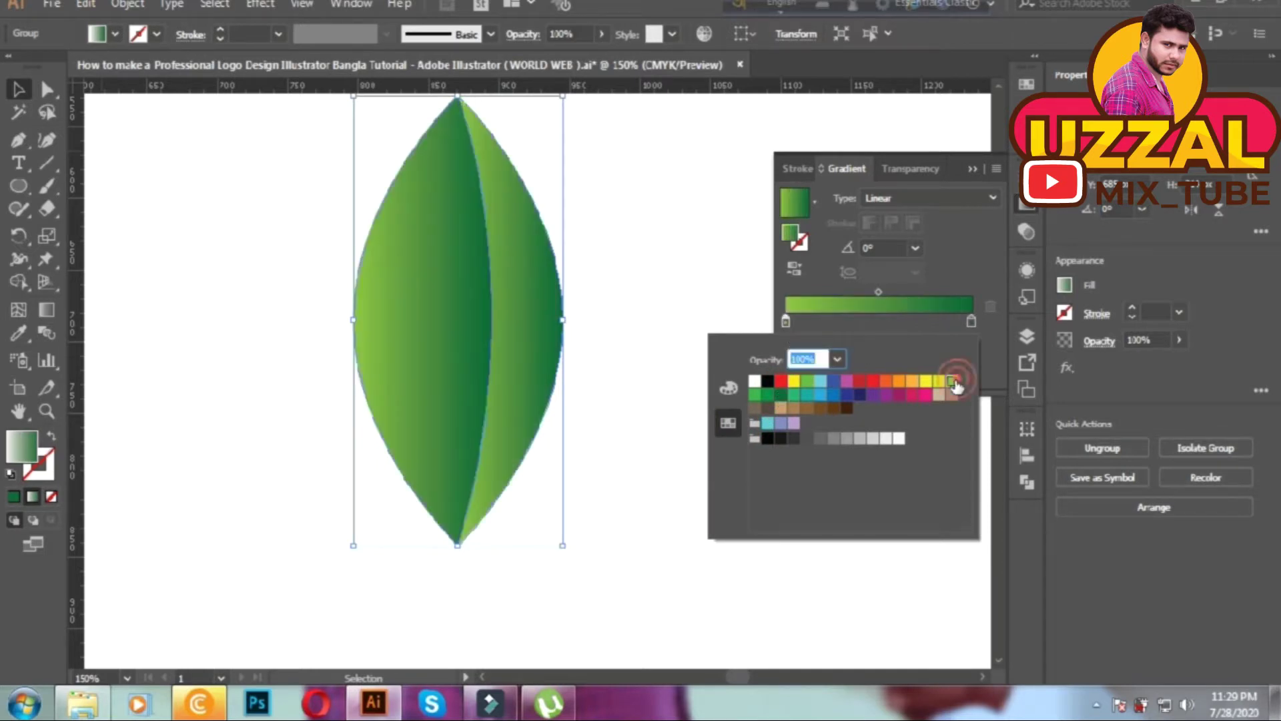
- Run the right half's gradient top-to-bottom and the left half's bottom-to-top
left_click(46, 308)
left_click(529, 323)
mouse_move(511, 219)
left_mouse_down()
mouse_move(474, 525)
mouse_move(493, 529)
left_mouse_up()
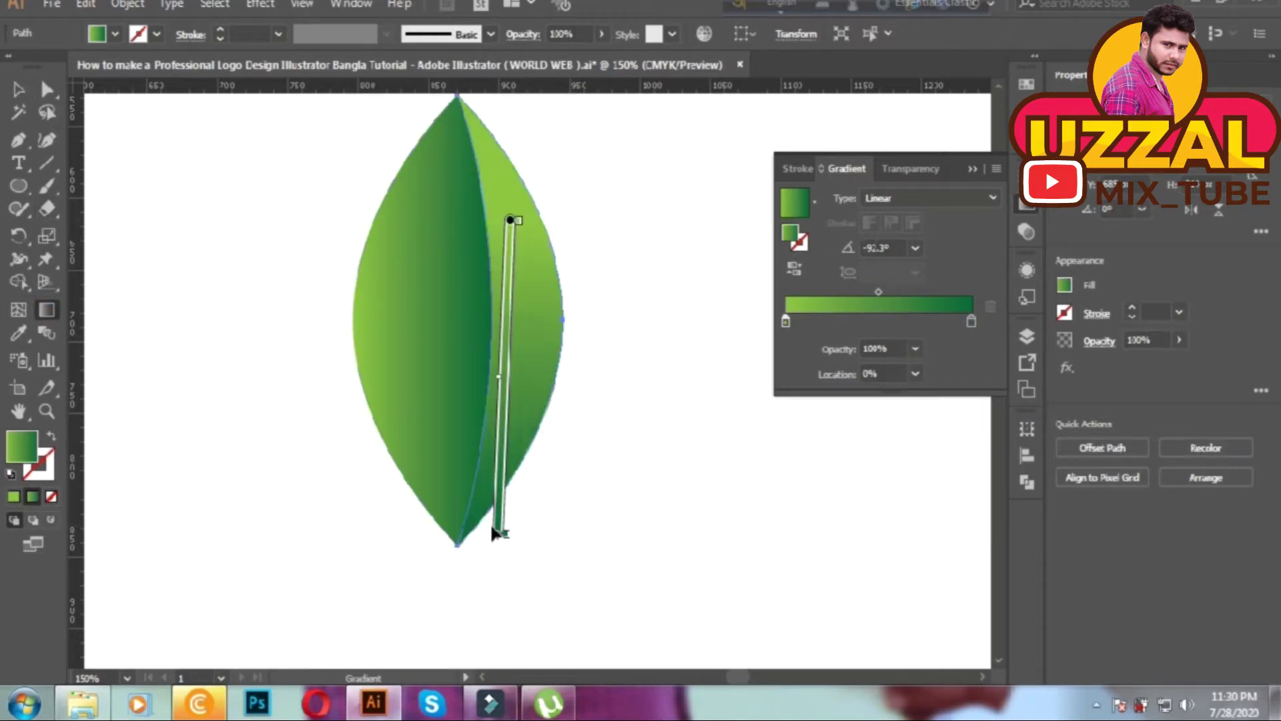
left_click(500, 138)
left_click(437, 315)
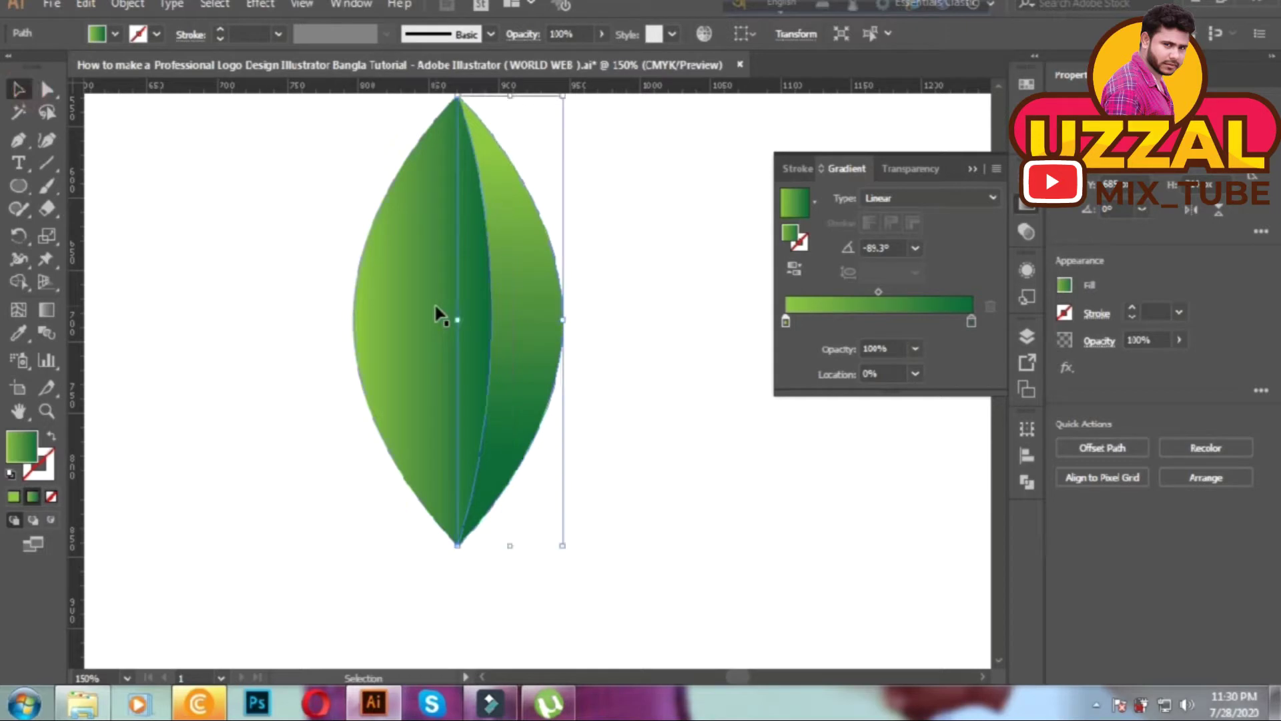
left_click_drag(420, 542, 422, 211)
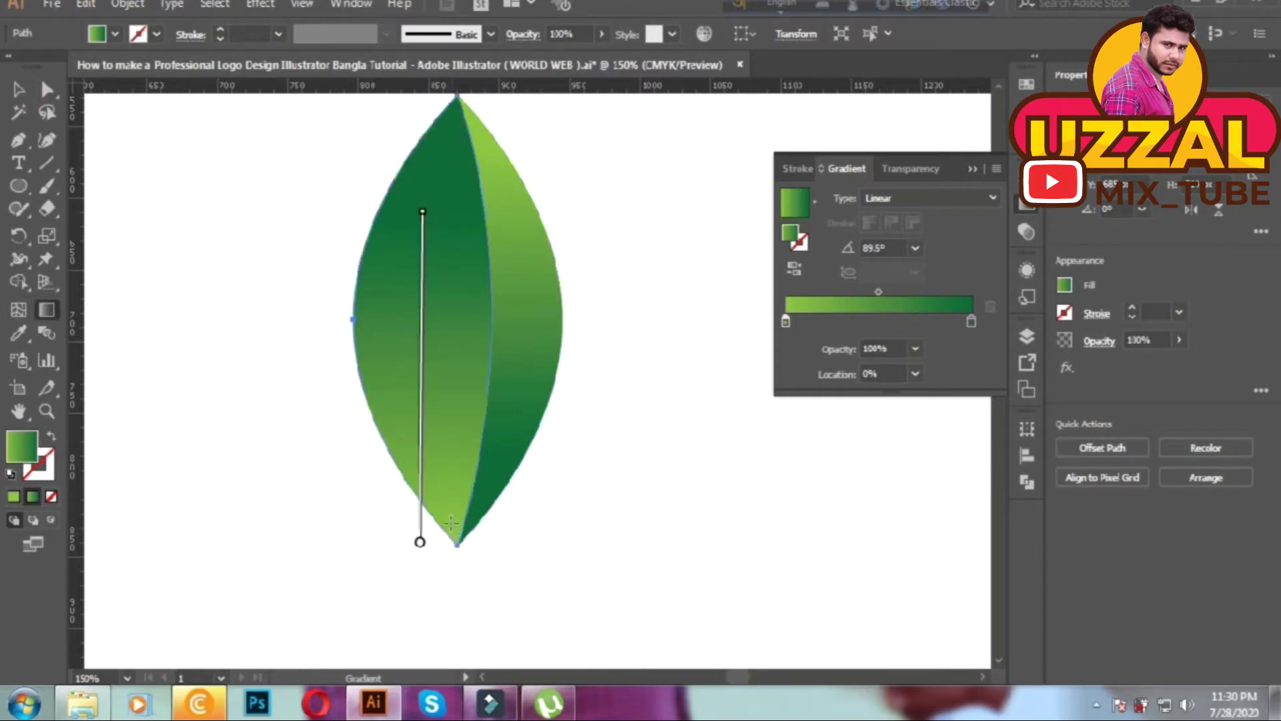
key("v")
left_click(509, 340)
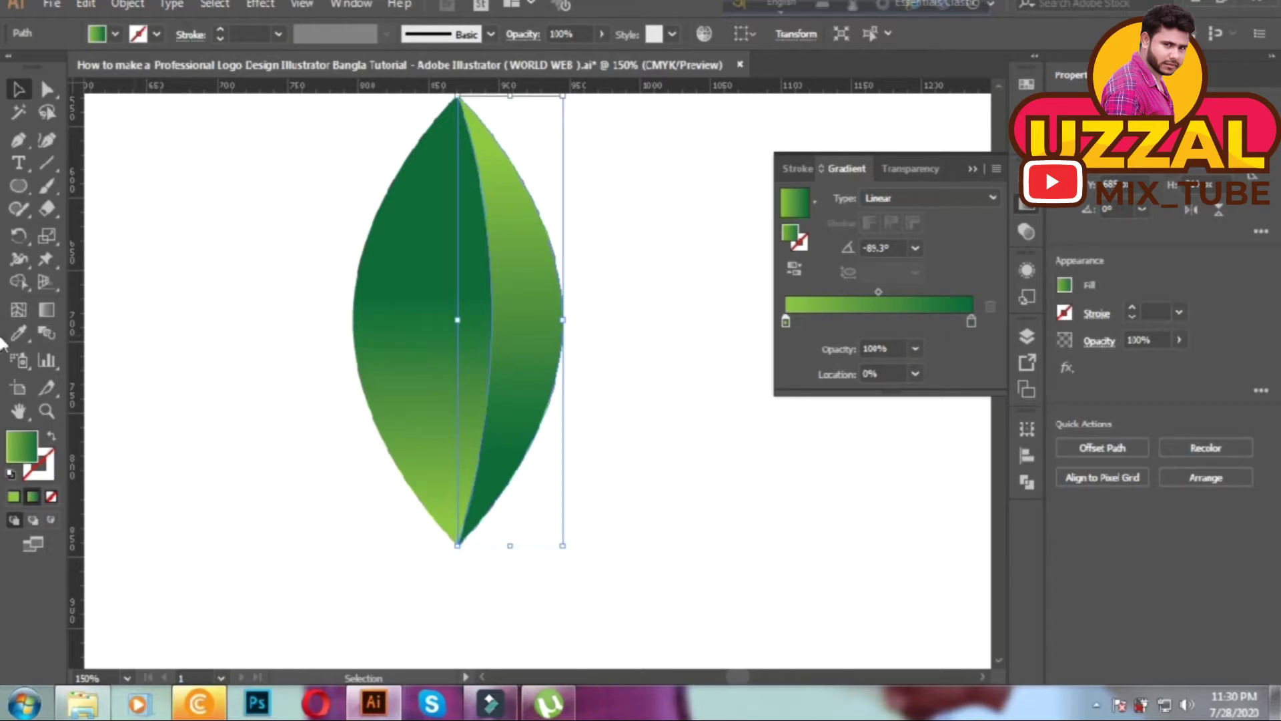
left_click_drag(504, 413, 527, 230)
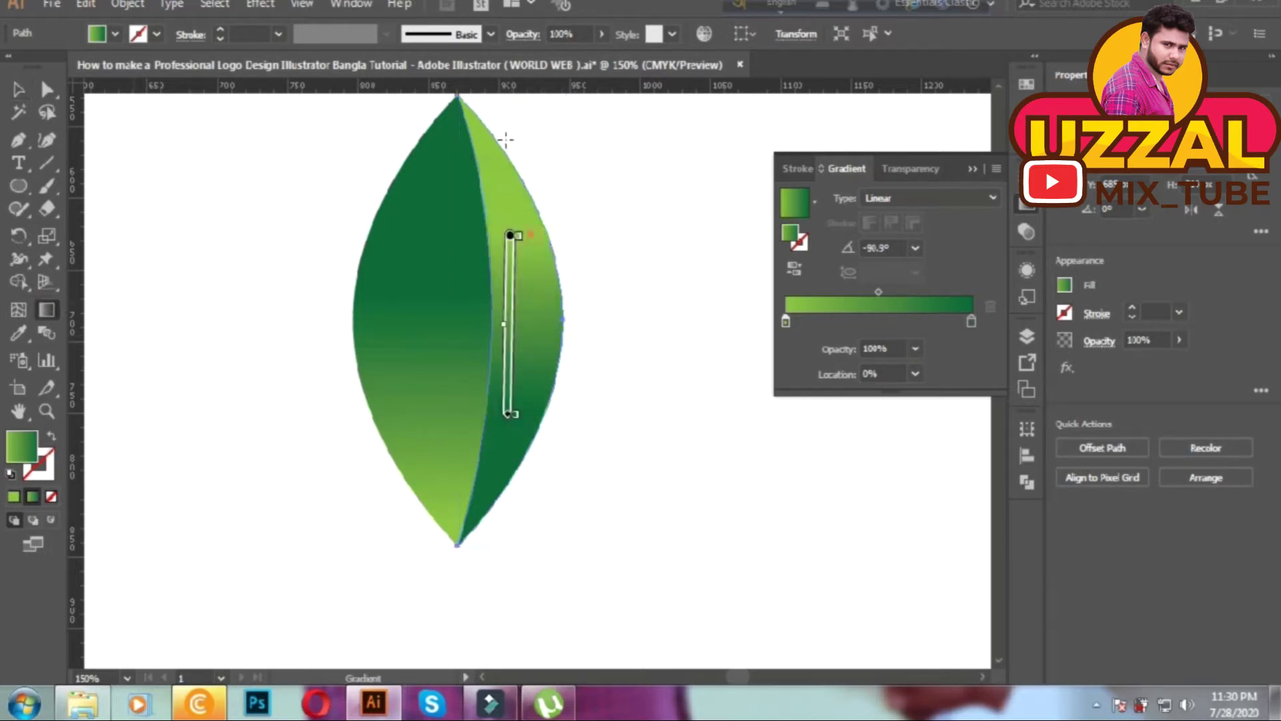
- Rotate the leaf 45° and reflect a vertical mirrored copy beside it
key("ctrl+minus")
key("ctrl+minus")
left_click_drag(649, 497, 523, 343)
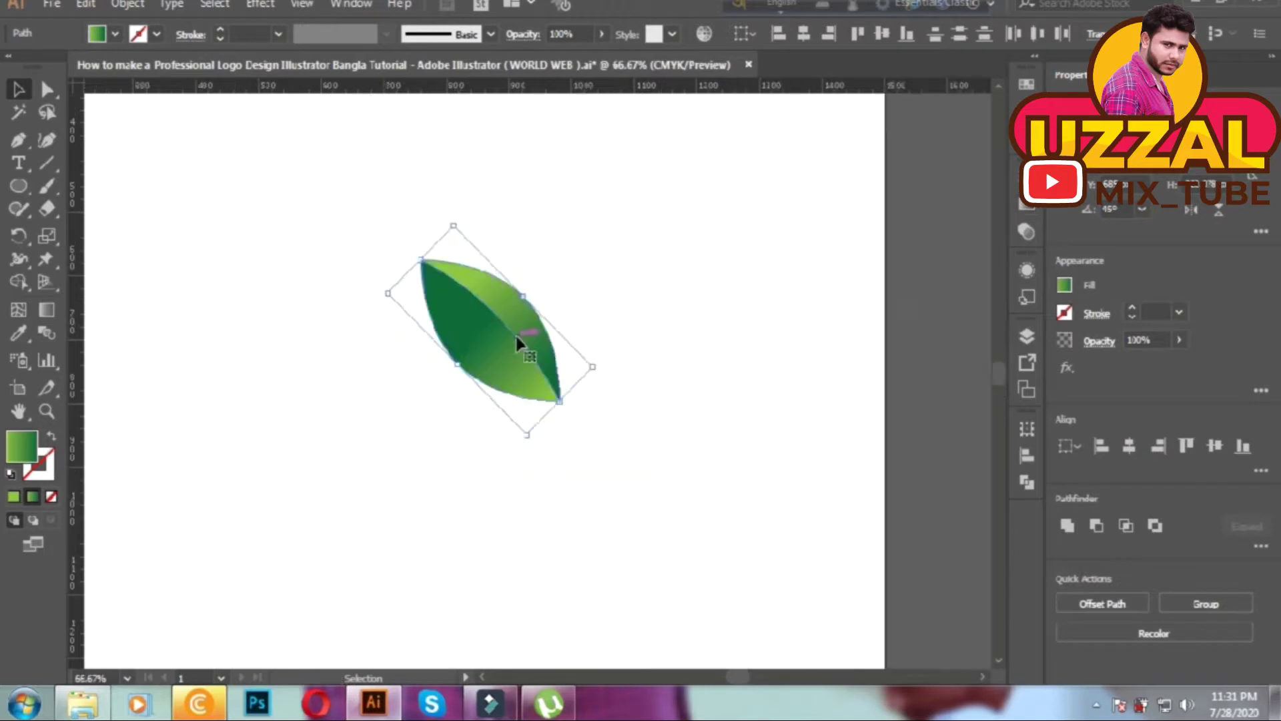
left_click_drag(601, 343, 415, 444)
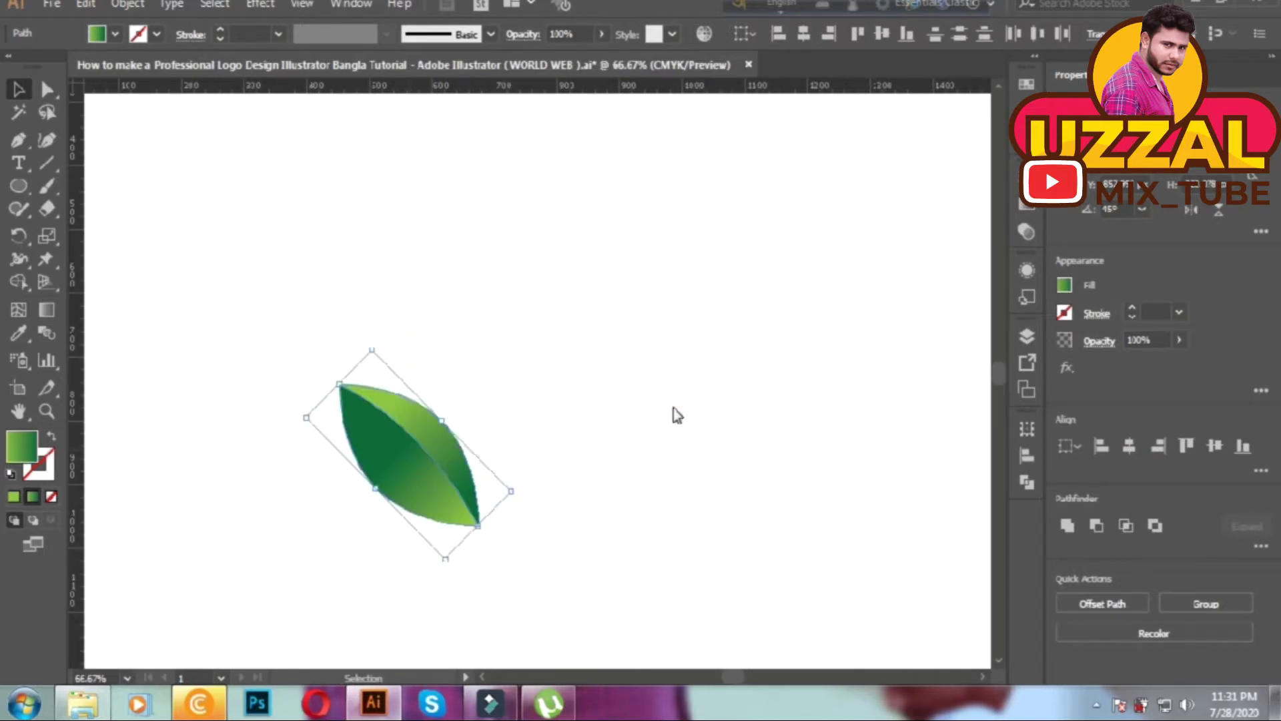
key("o")
key("Return")
left_click(743, 423)
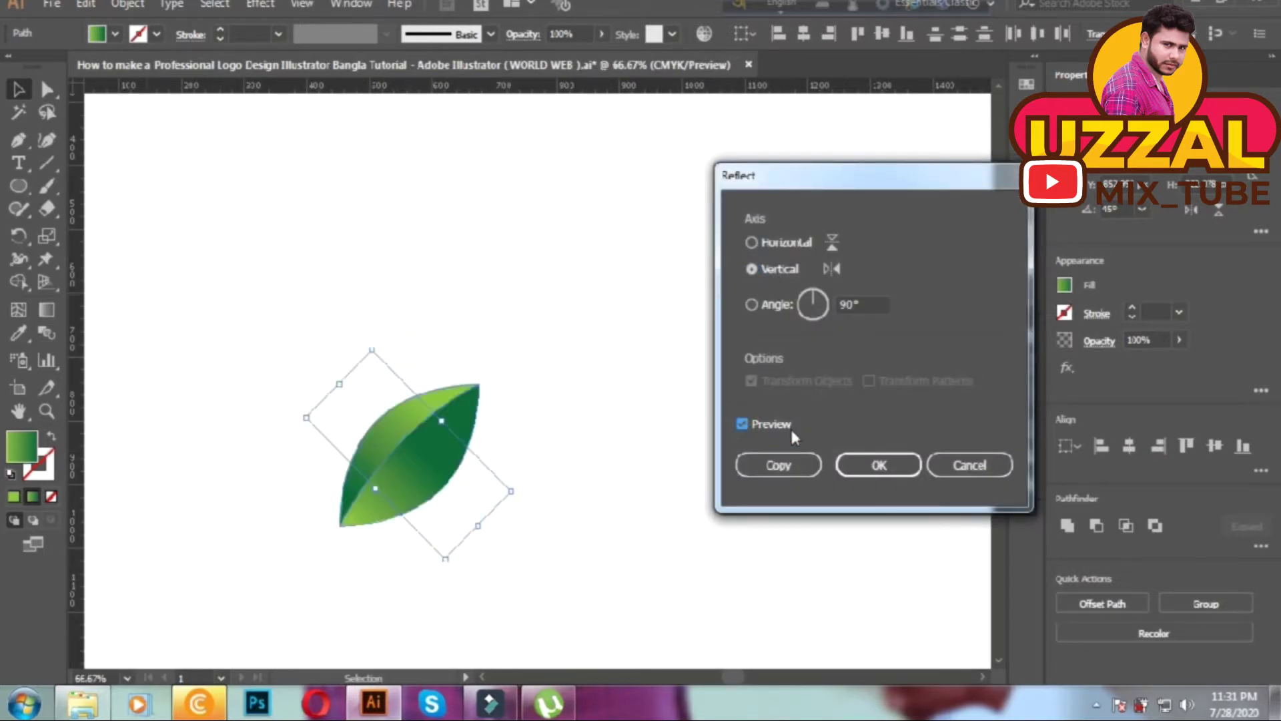
left_click(810, 453)
right_click(424, 416)
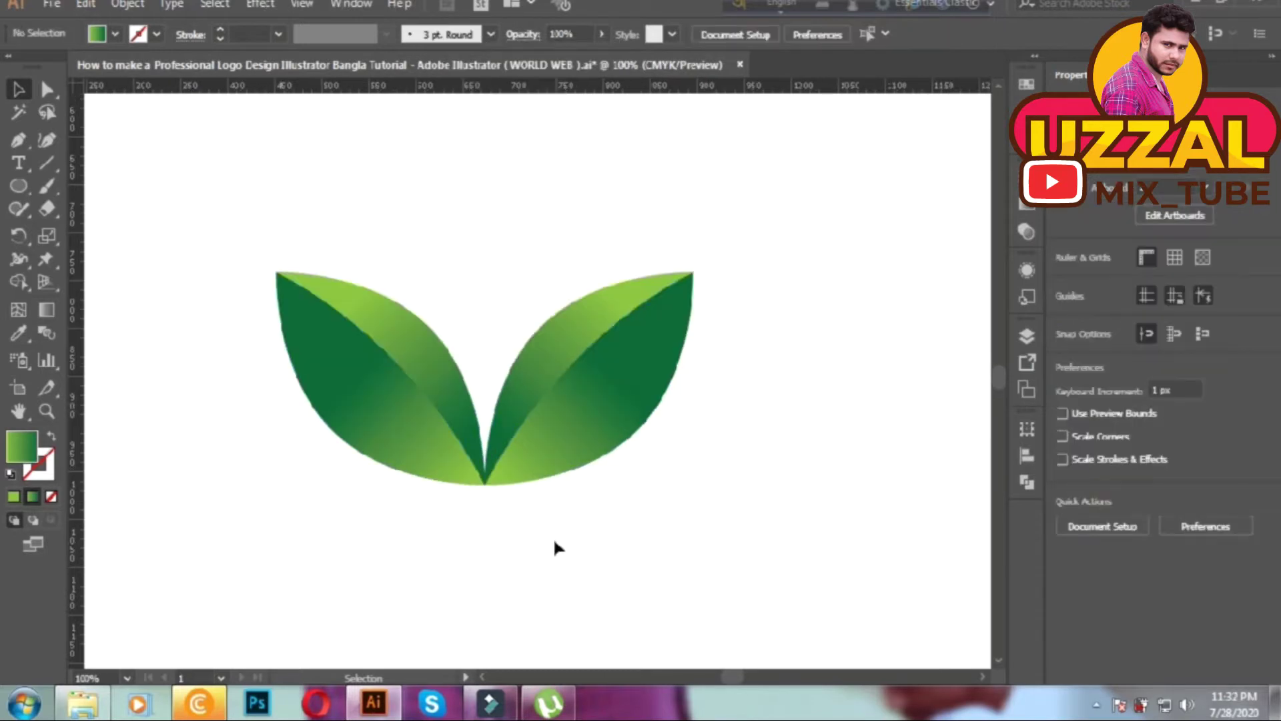
- Reflect both leaves horizontally as a copy, moved below and scaled smaller
left_click_drag(555, 536, 442, 433)
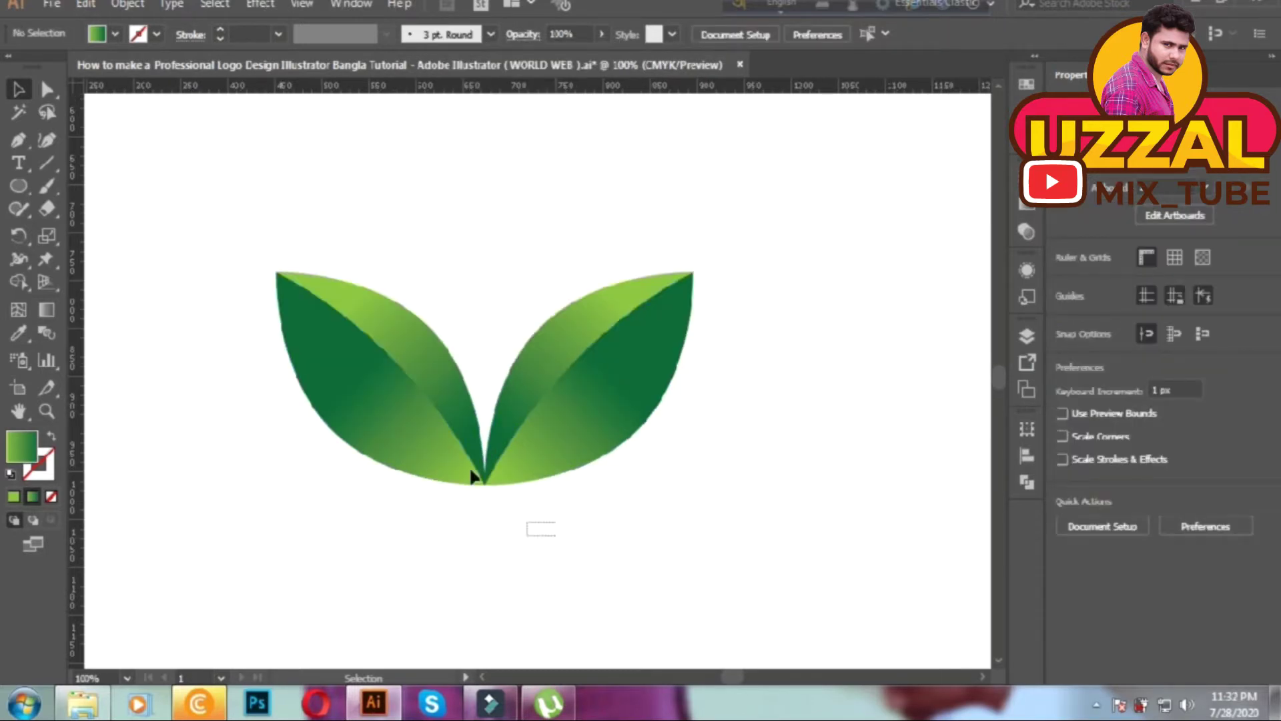
right_click(443, 427)
mouse_move(503, 310)
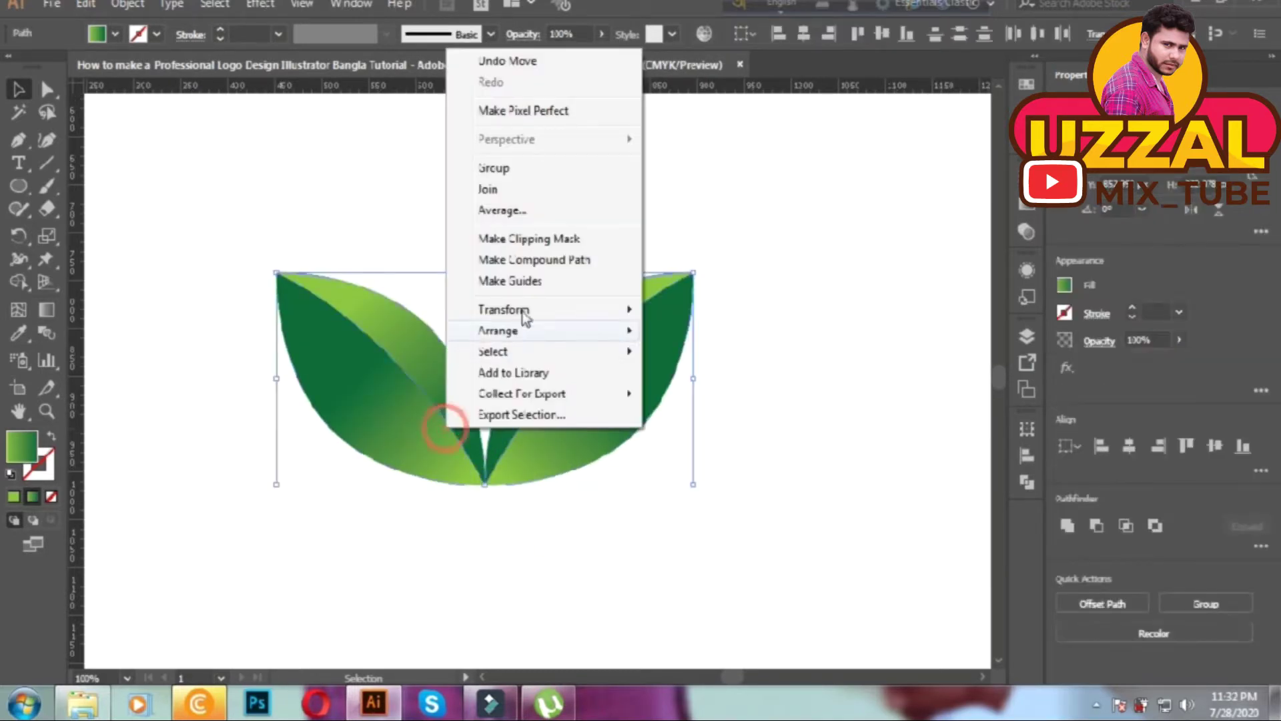
left_click(692, 381)
left_click(778, 461)
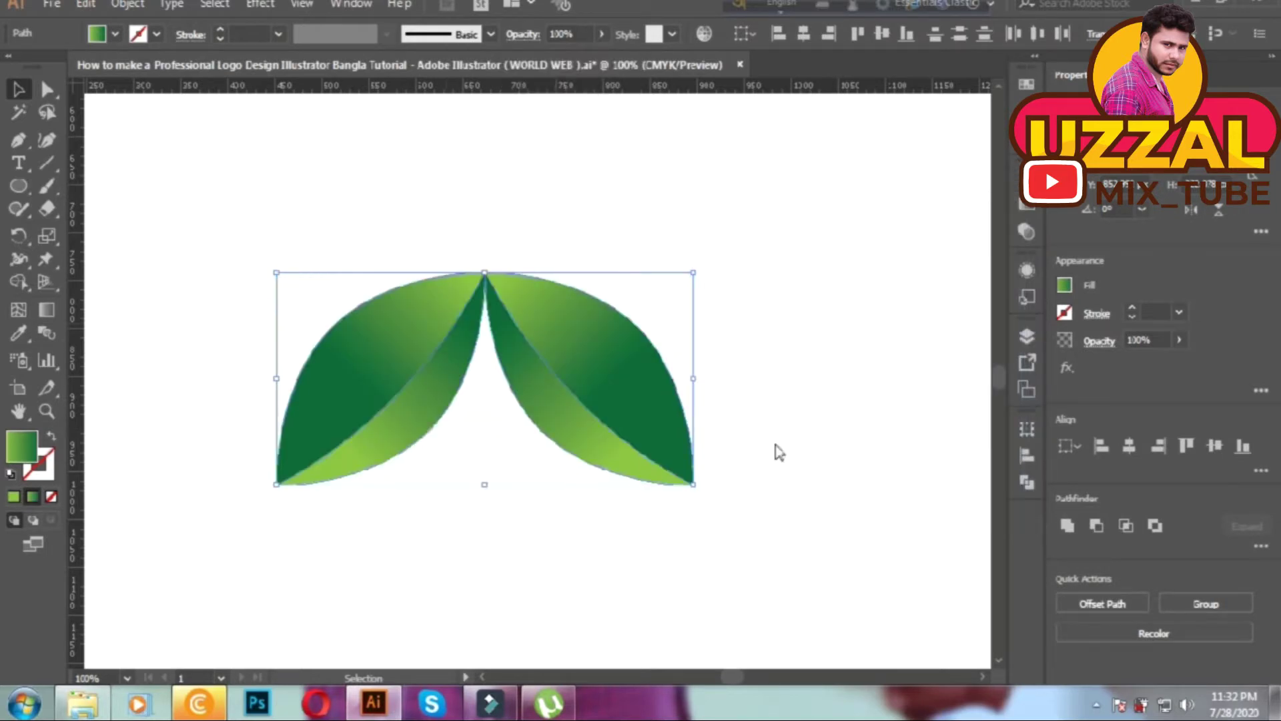
mouse_move(558, 323)
left_mouse_down()
mouse_move(580, 534)
mouse_move(558, 495)
left_mouse_up()
left_click(668, 485)
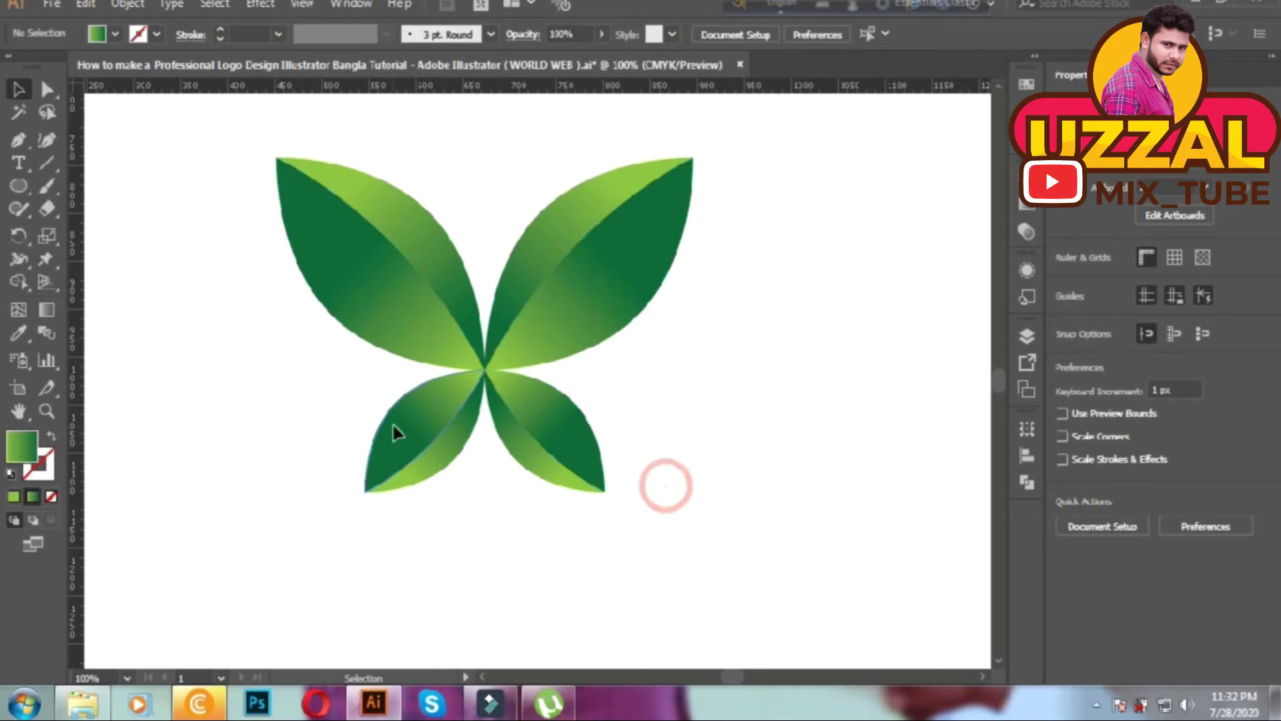
scroll(467, 454, "up", 3)
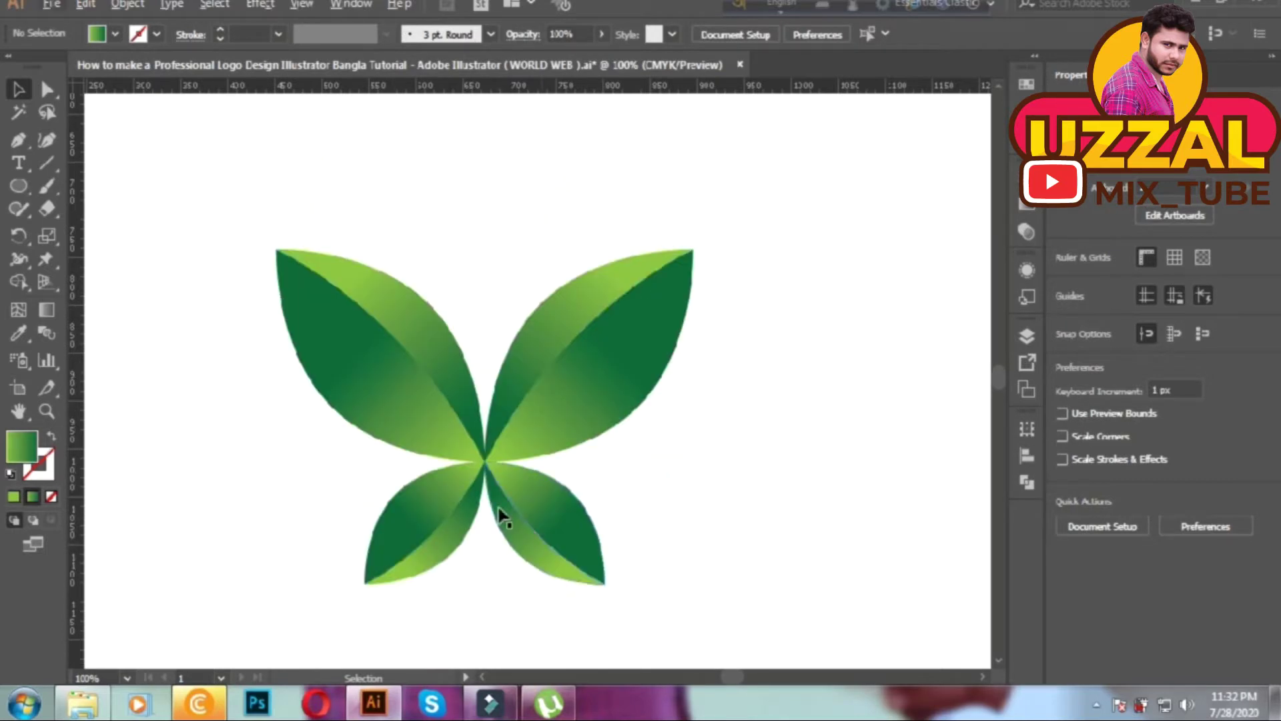
scroll(502, 516, "up", 1, "alt")
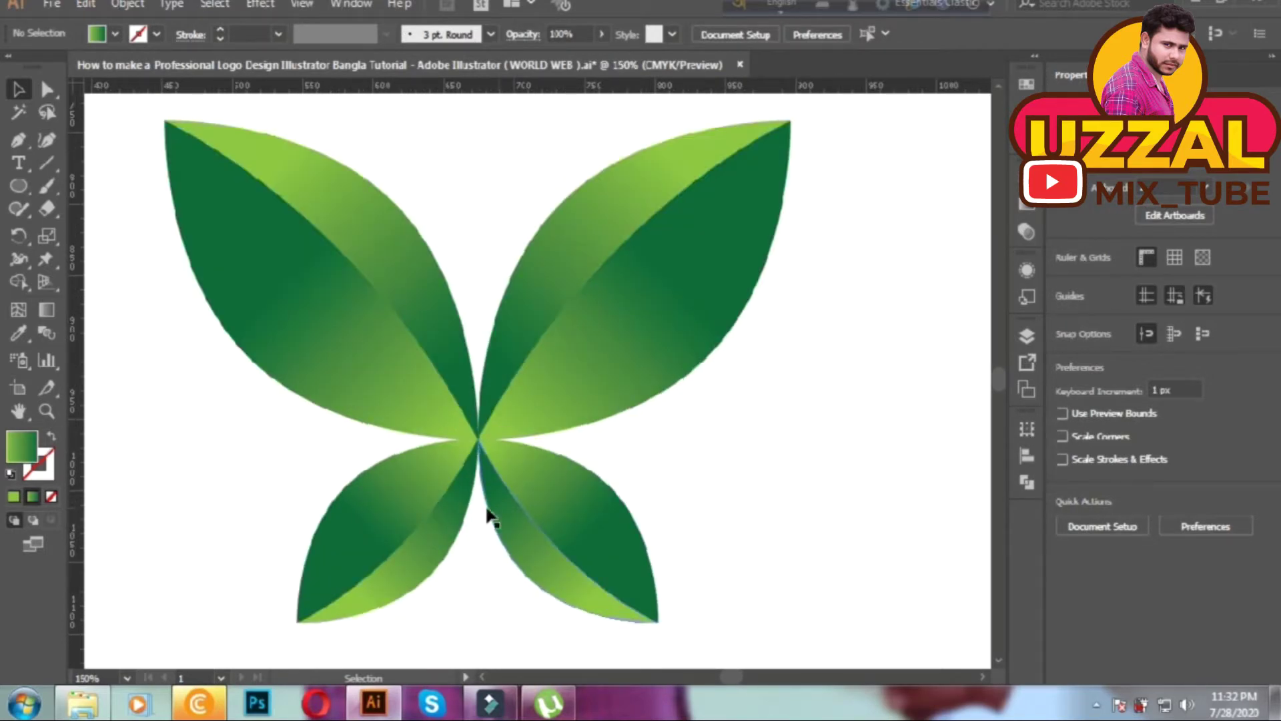
scroll(486, 514, "down", 1, "alt")
scroll(474, 409, "up", 1, "alt")
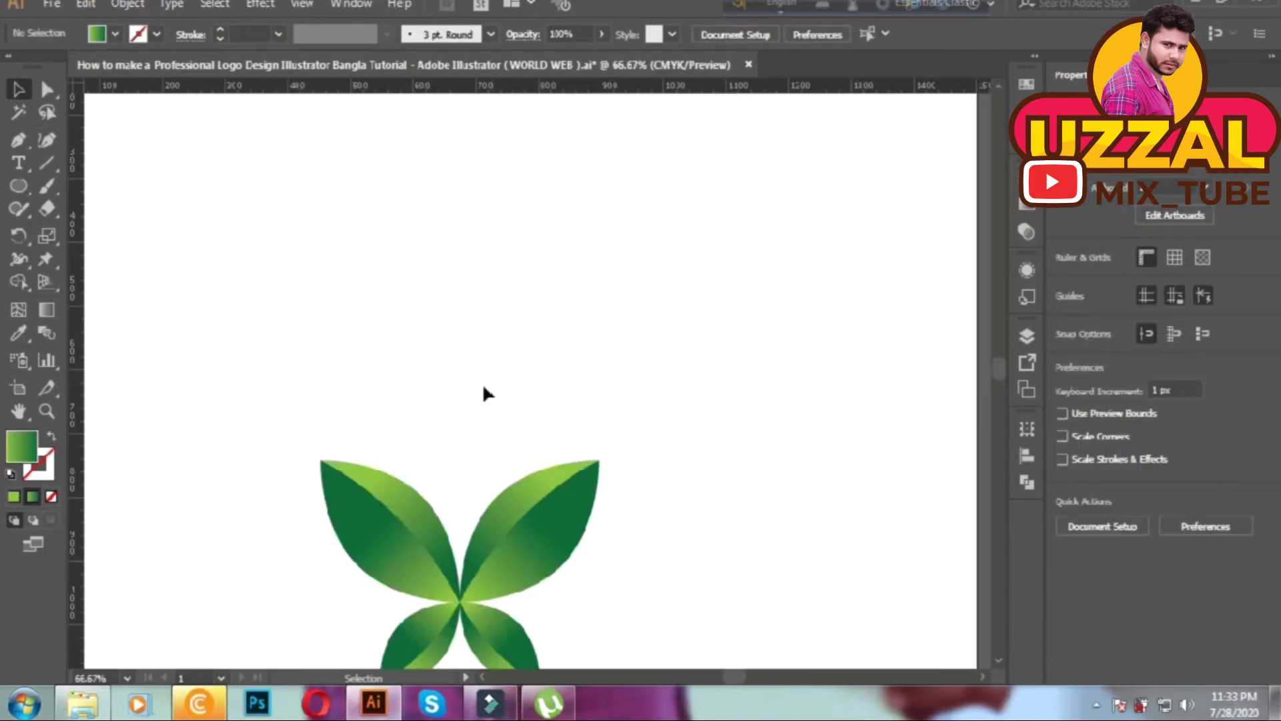
- Drag the egg's anchors and handles to form a sharp-pointed teardrop top
left_click_drag(473, 308, 488, 244)
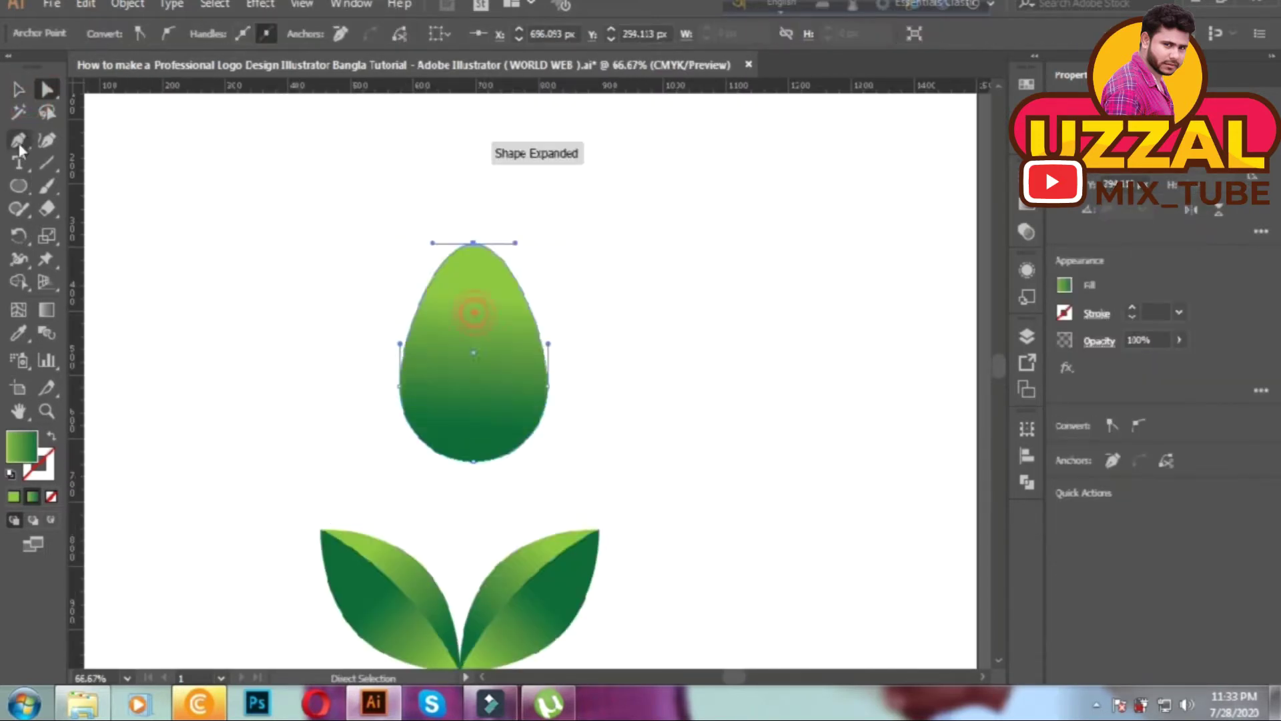
left_click(472, 244)
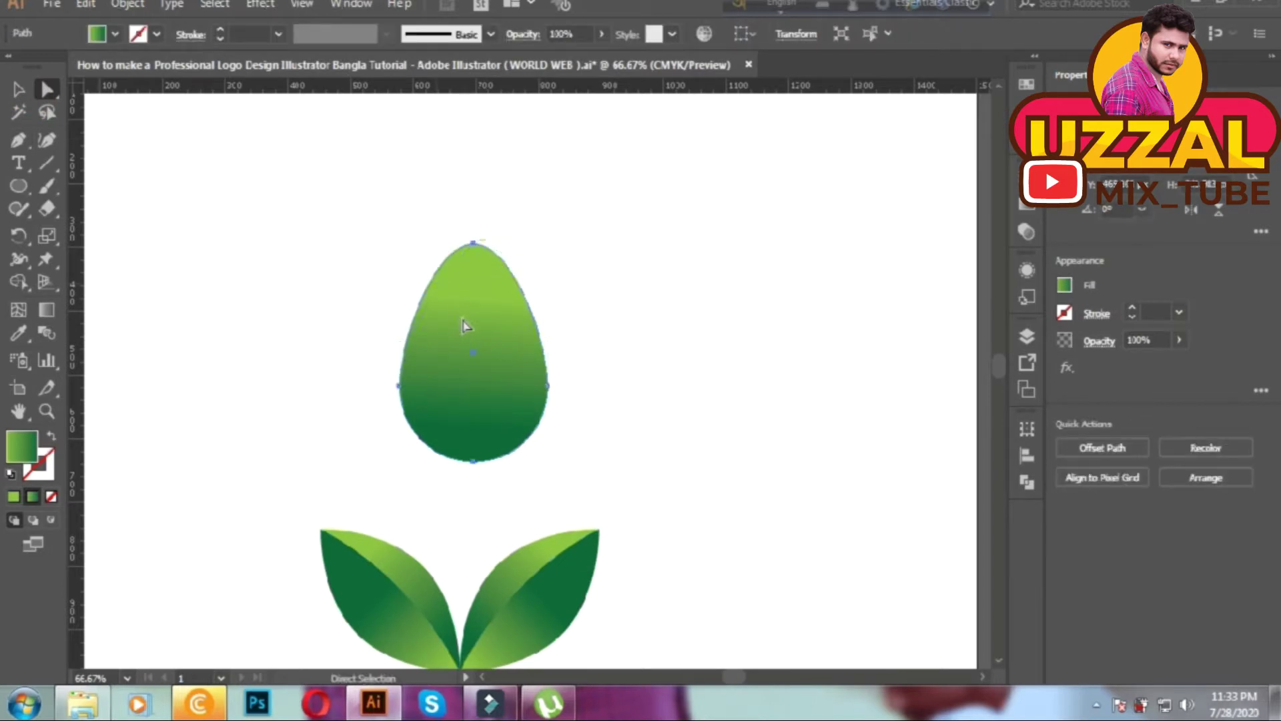
left_click(474, 242)
left_click_drag(431, 243, 449, 351)
scroll(449, 352, "up", 2)
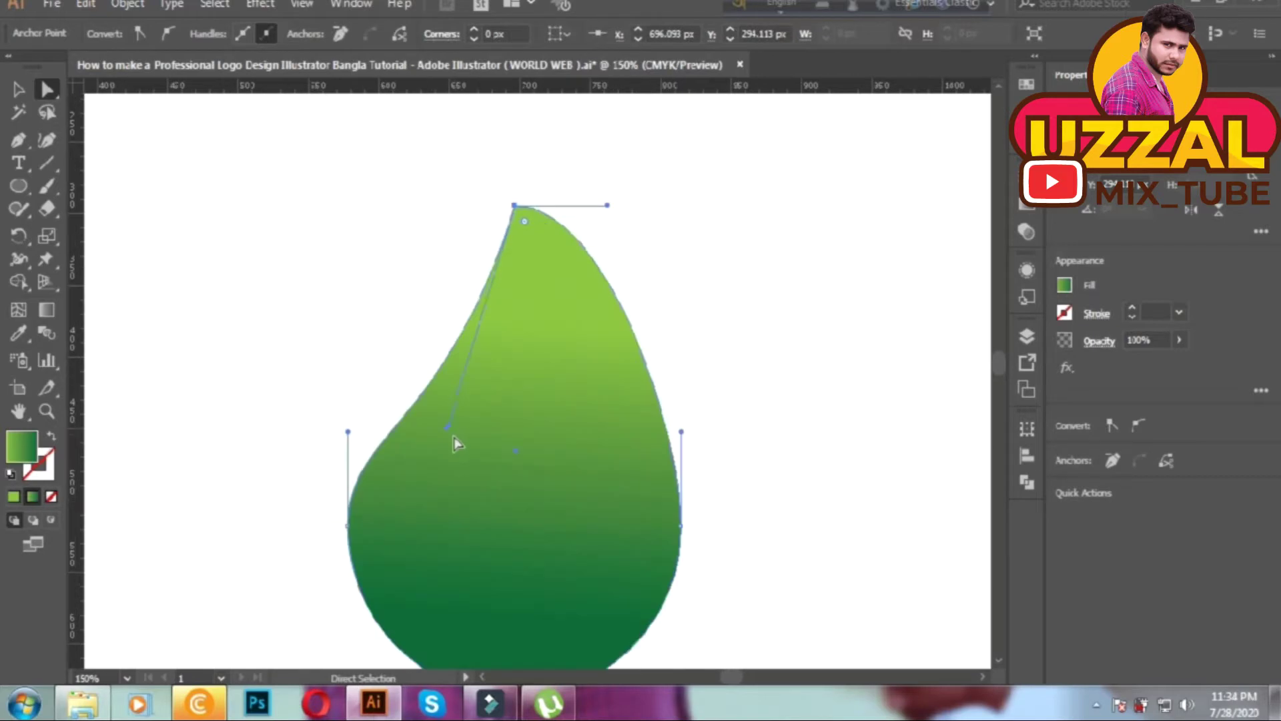
left_click_drag(458, 443, 508, 399)
left_click_drag(607, 205, 515, 207)
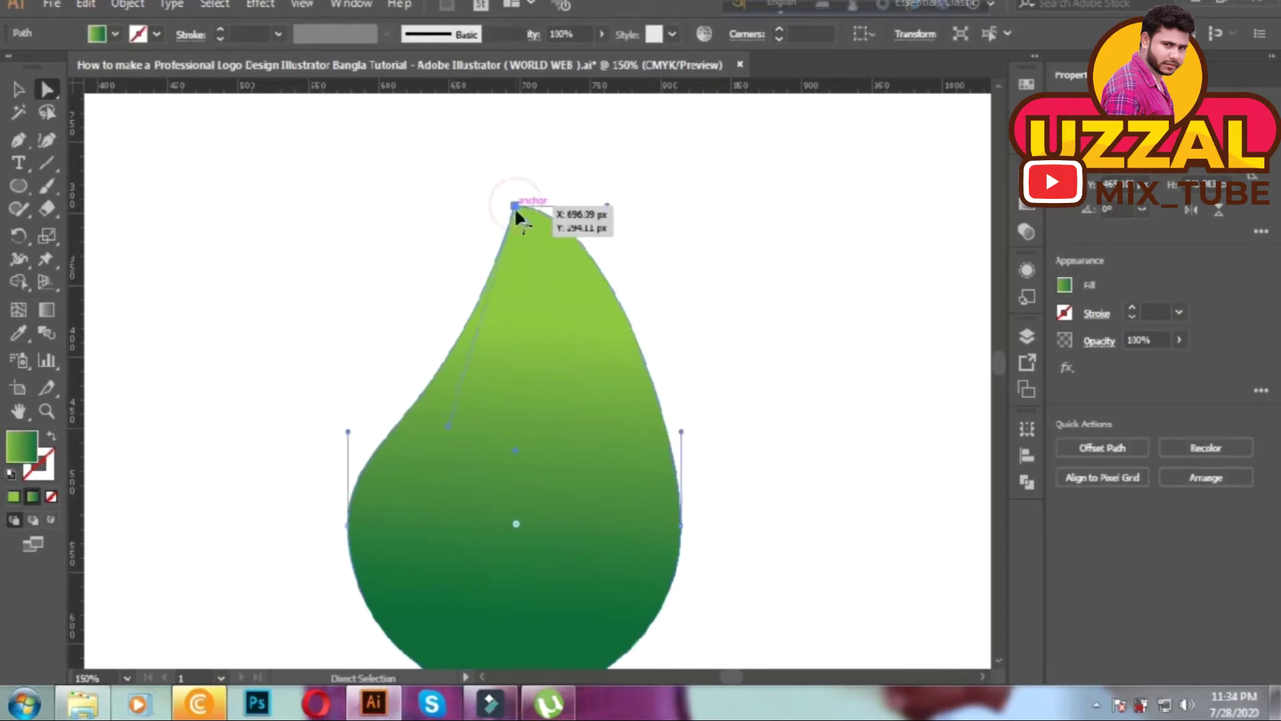
left_click(461, 440)
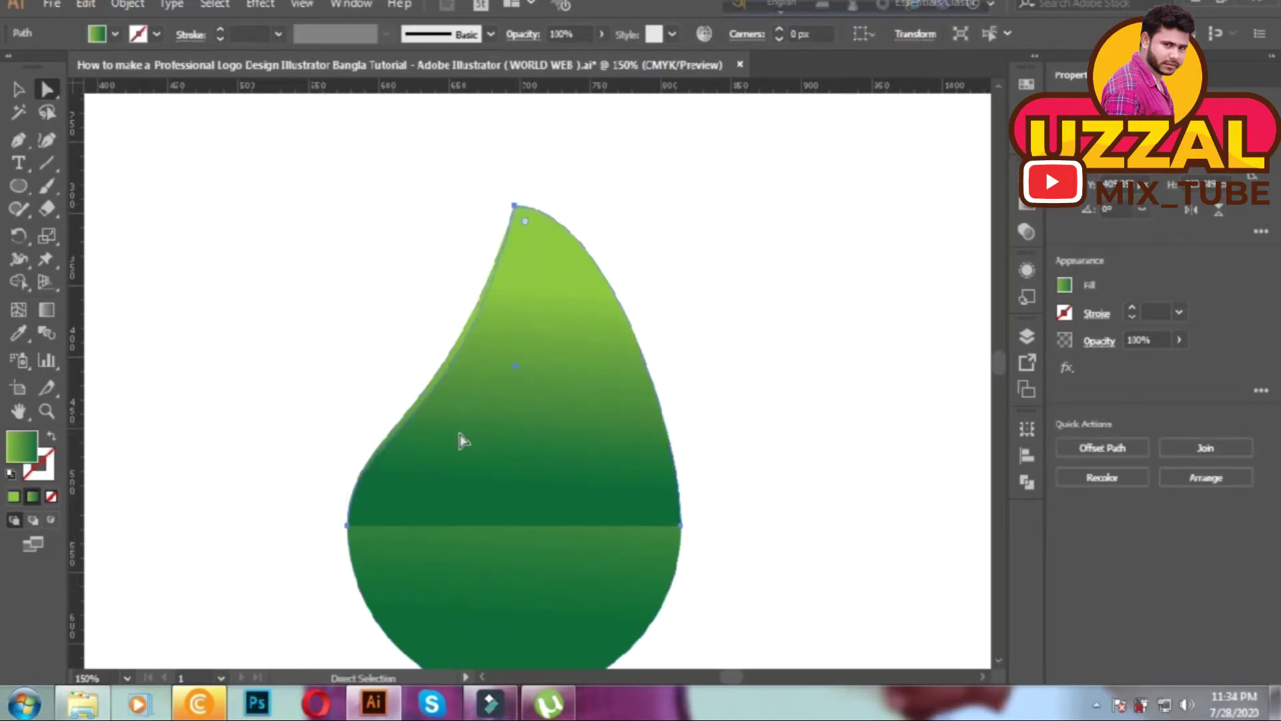
- Ungroup the drop, delete the uneven right half, and mirror the left half
right_click(604, 403)
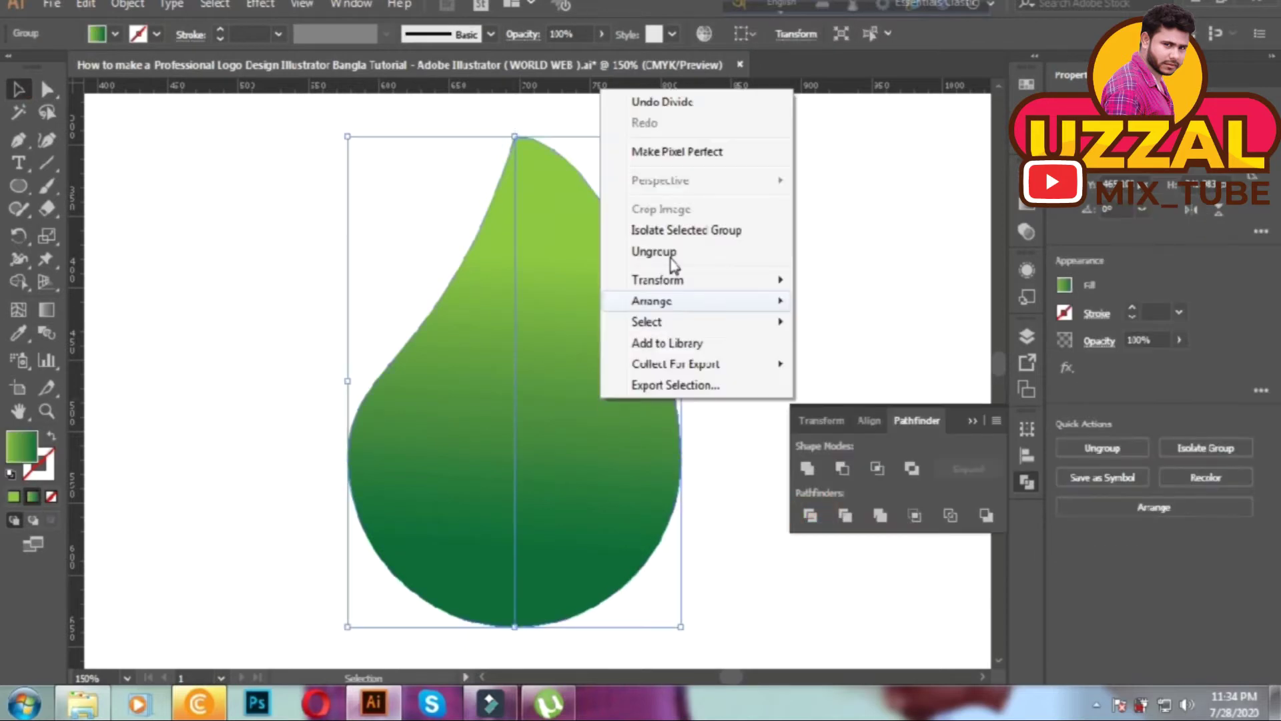
left_click(674, 257)
left_click(600, 334)
key("Delete")
right_click(467, 438)
key("ctrl+1")
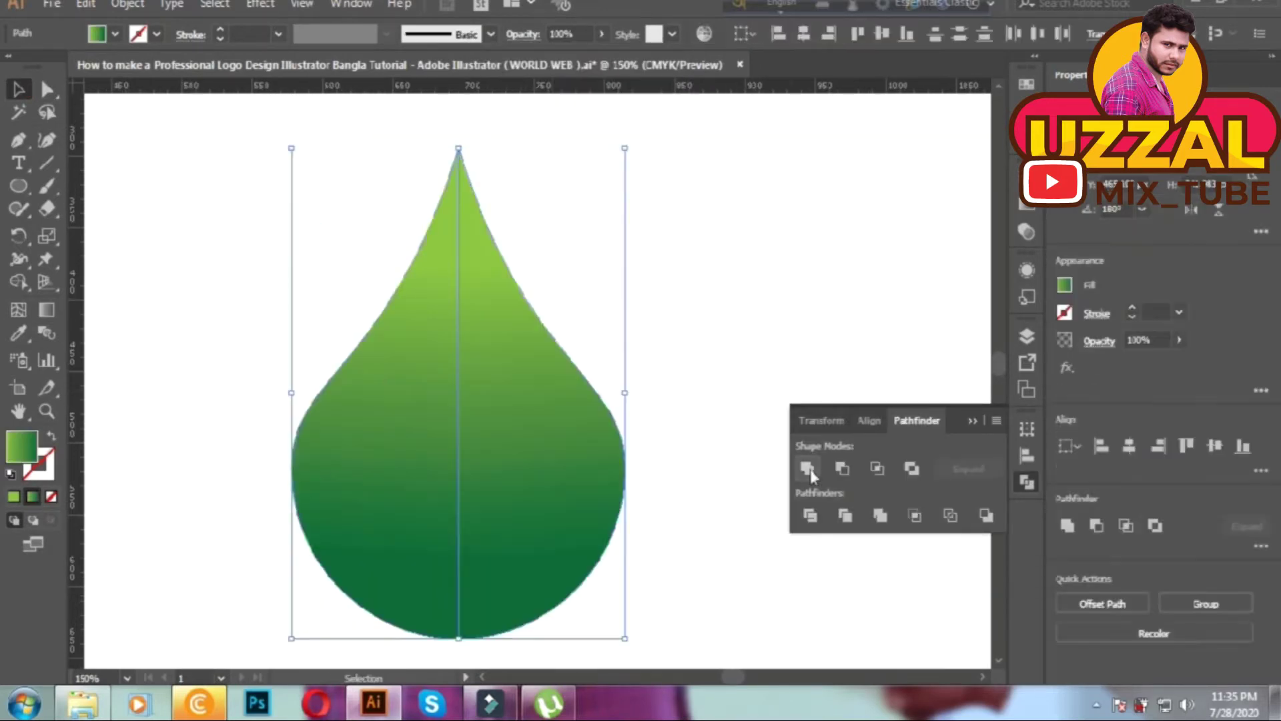
- Unite the two halves into one drop and recolour its gradient to orange
left_click(19, 139)
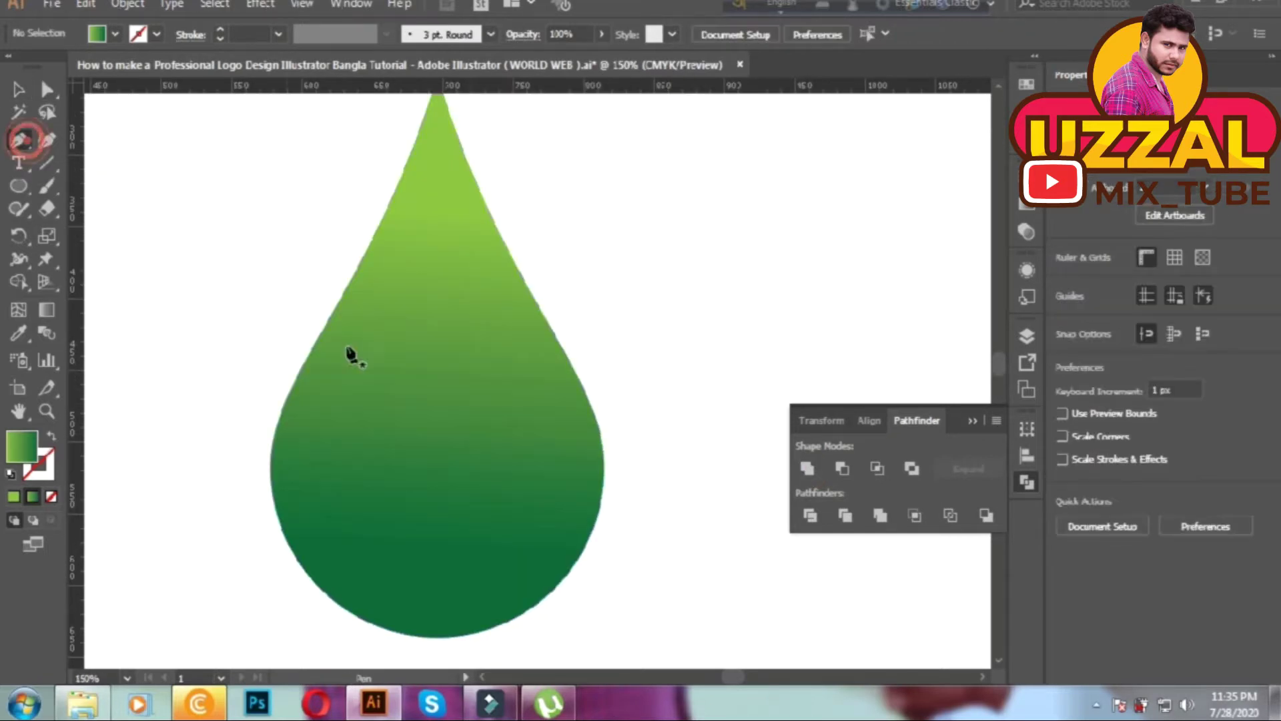
left_click(357, 357)
left_click_drag(360, 543, 443, 617)
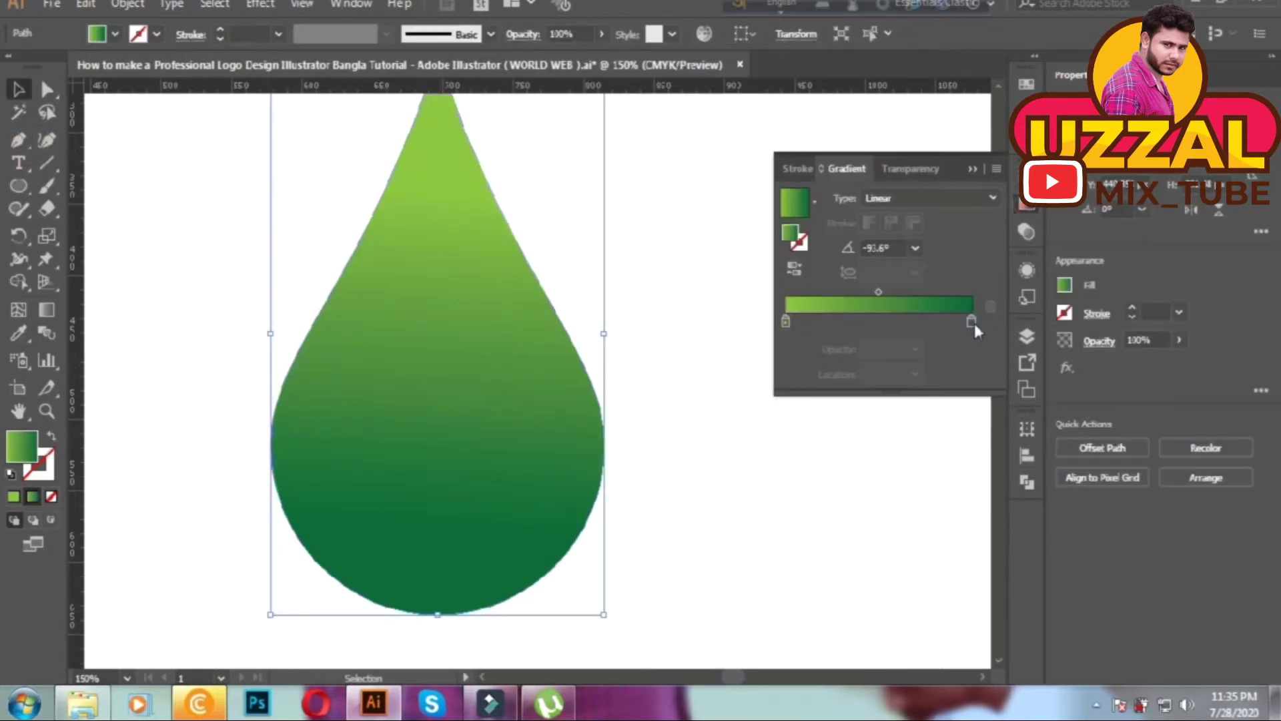
double_click(787, 321)
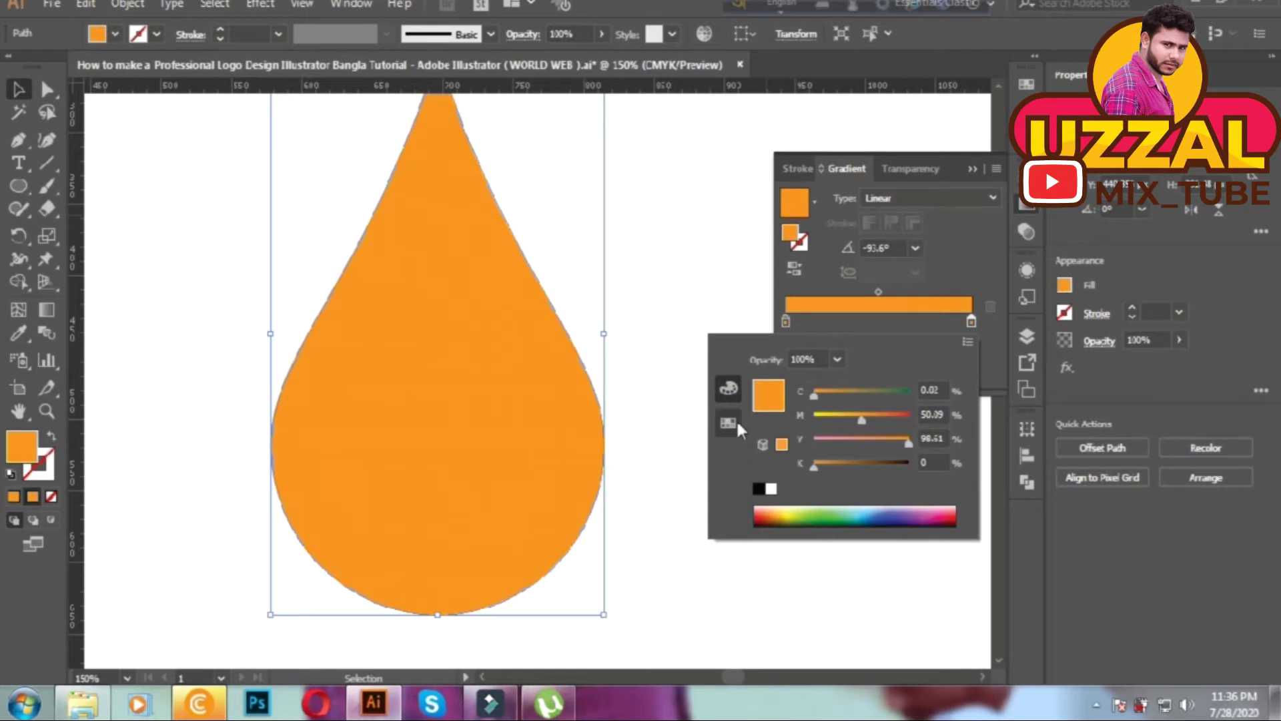
left_click_drag(861, 419, 854, 420)
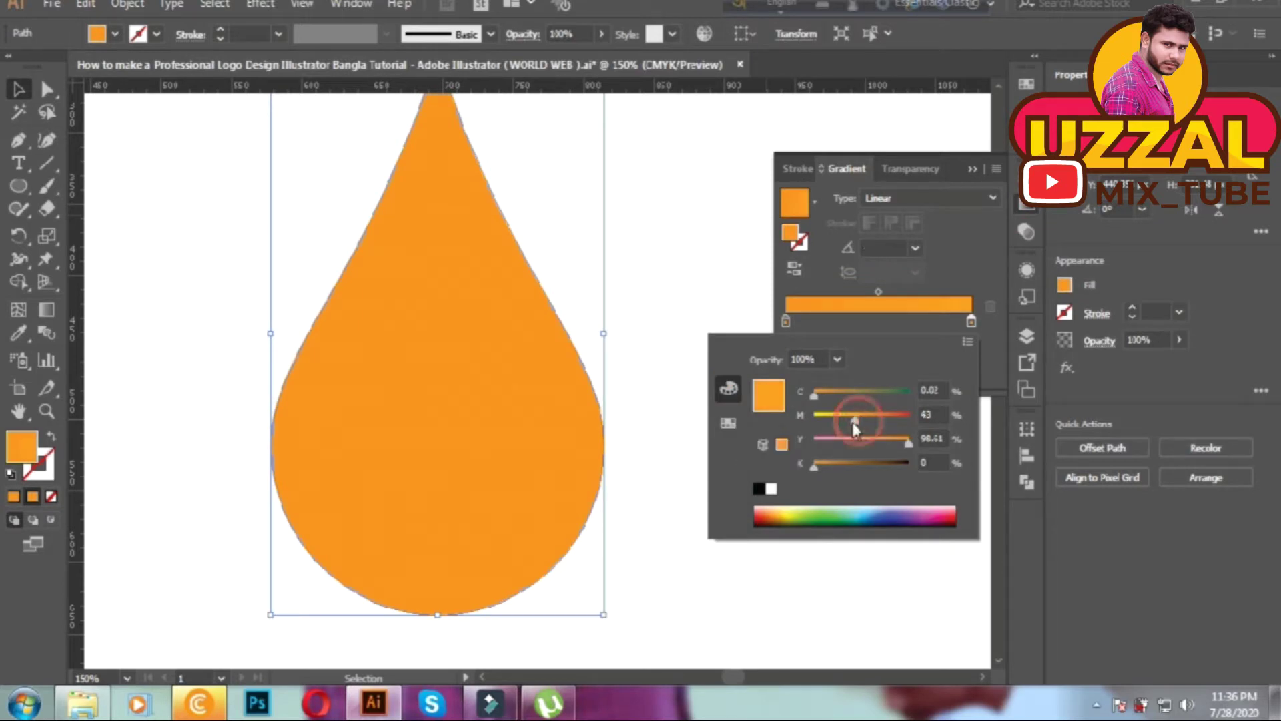
key("Return")
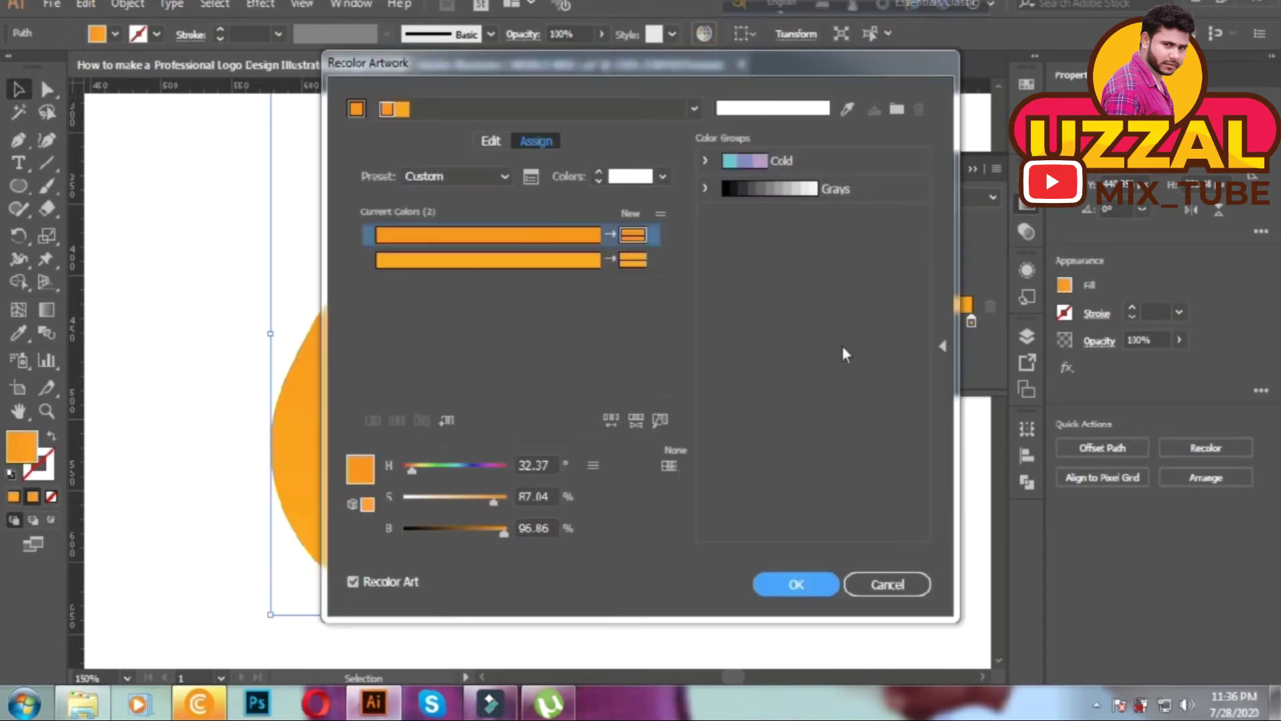
left_click(797, 583)
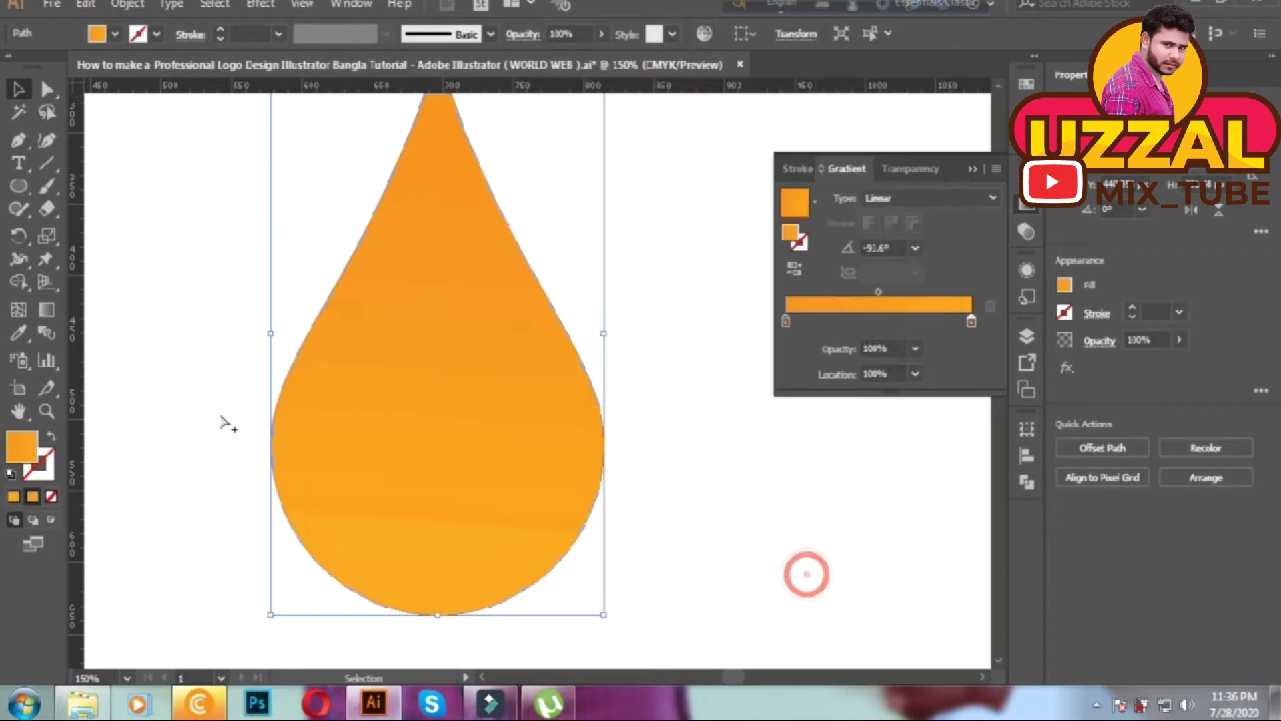
- Set the left gradient stop to red-orange and run the gradient left to right
double_click(786, 322)
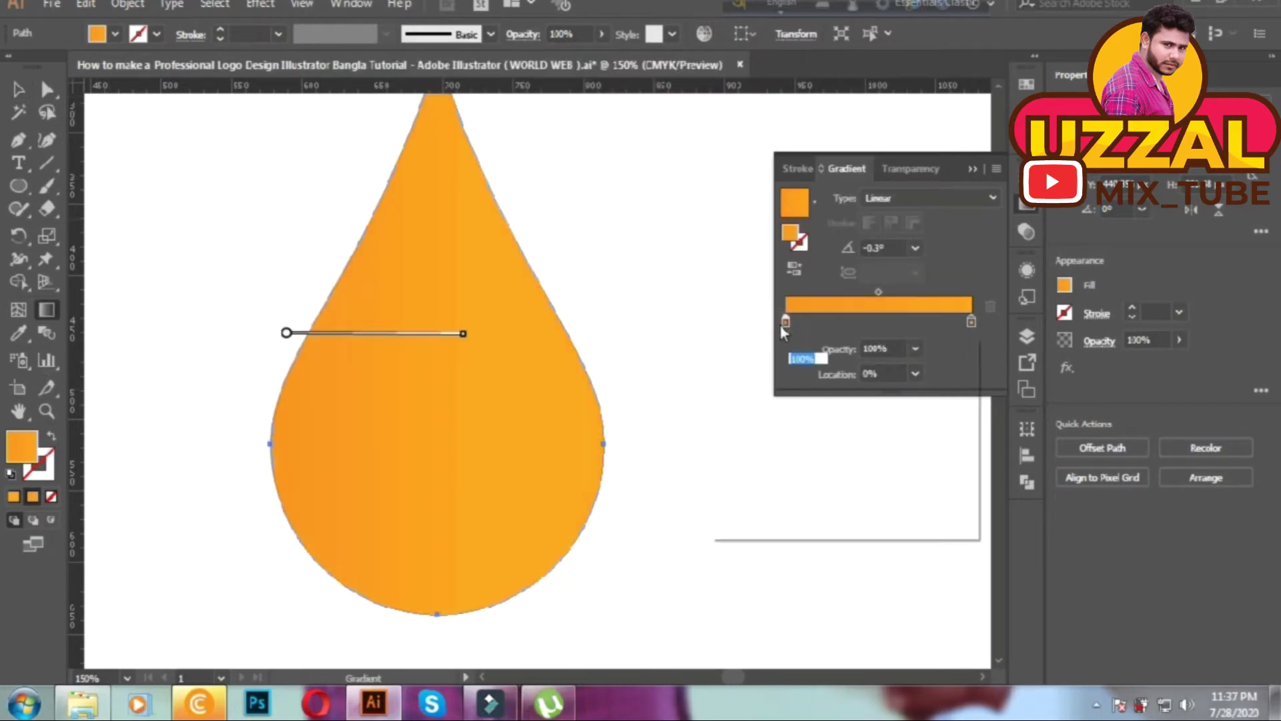
left_click(888, 383)
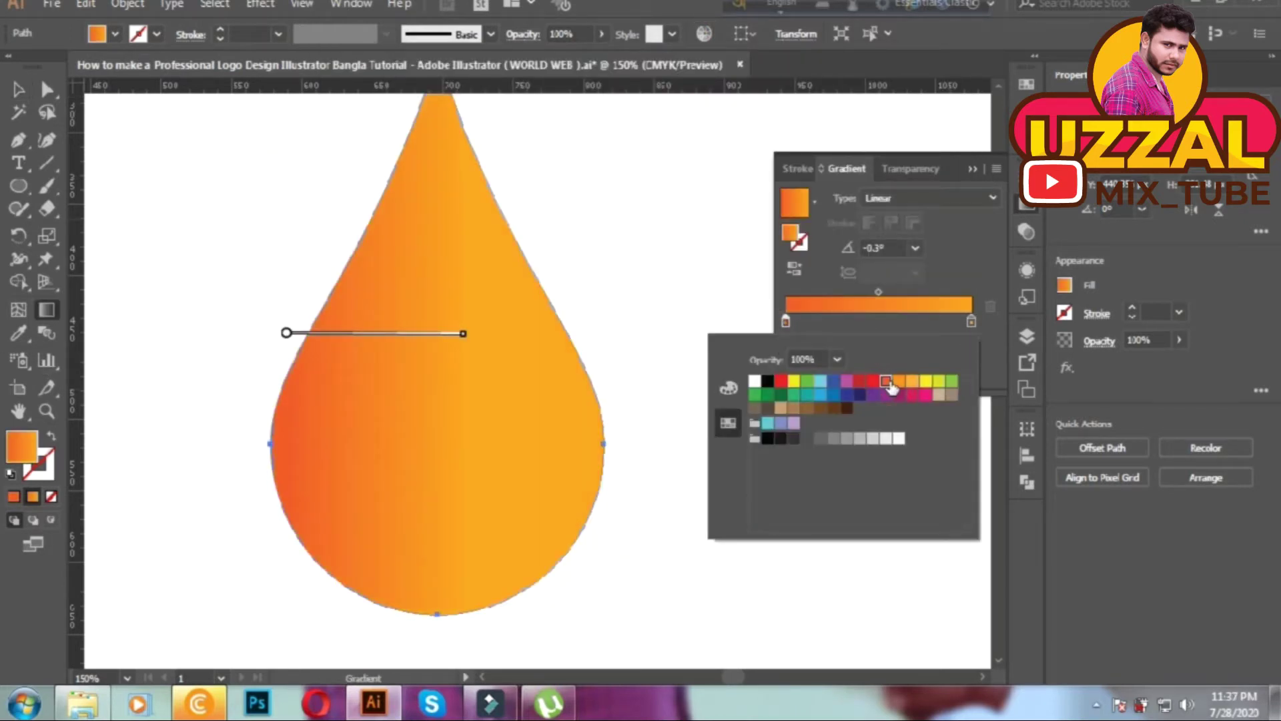
left_click_drag(258, 443, 467, 444)
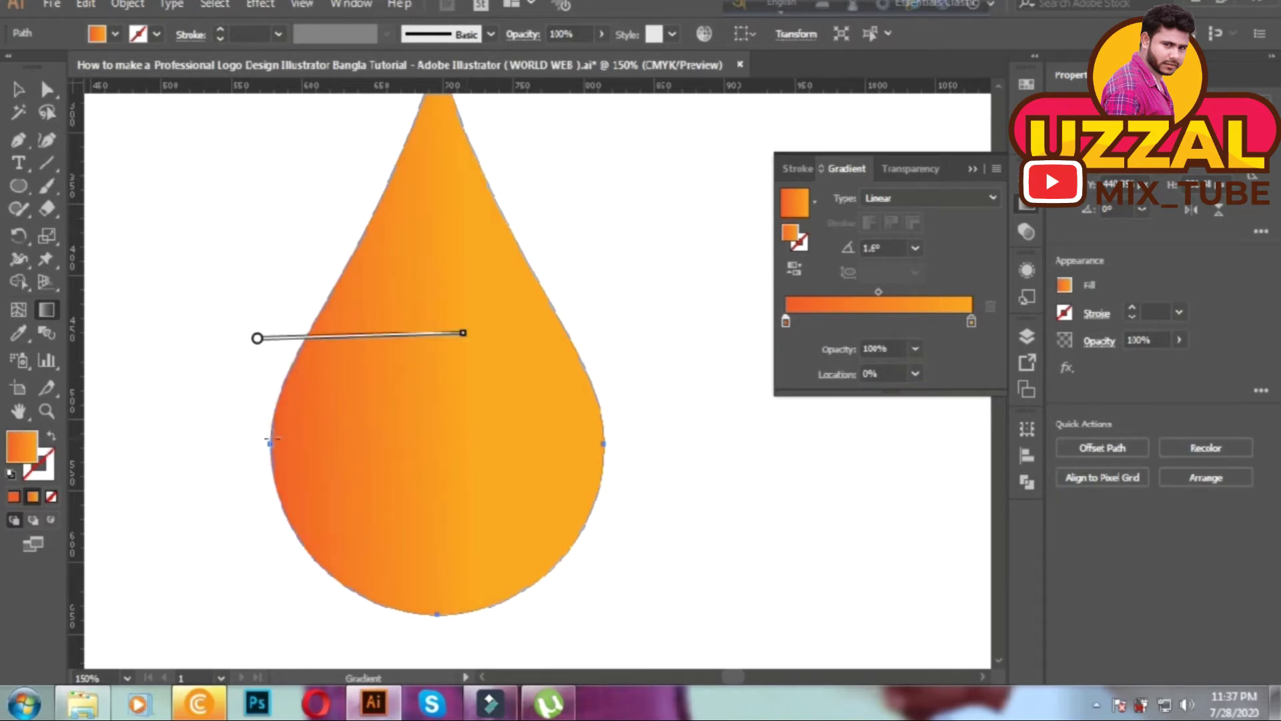
left_click_drag(273, 440, 510, 436)
key("ctrl+shift+a")
- Draw a curved path inside the drop's left side and swap its fill and stroke
key("p")
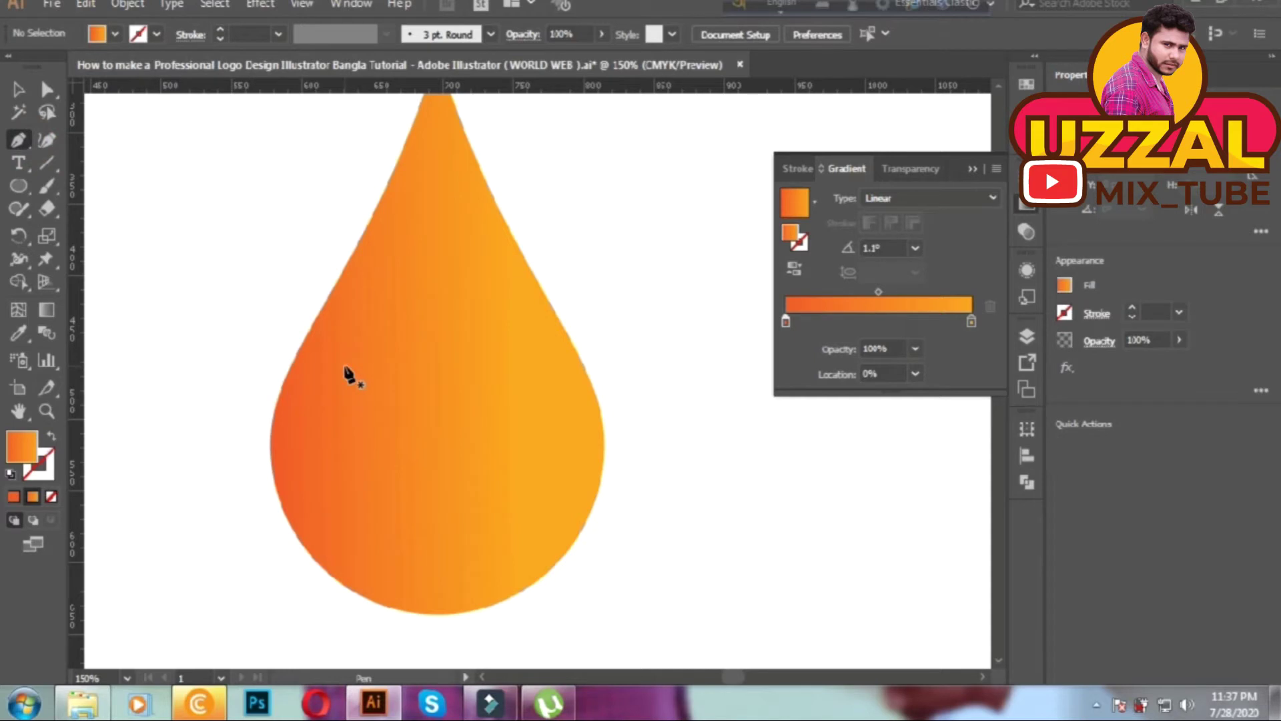
left_click(345, 365)
left_click_drag(372, 545, 463, 605)
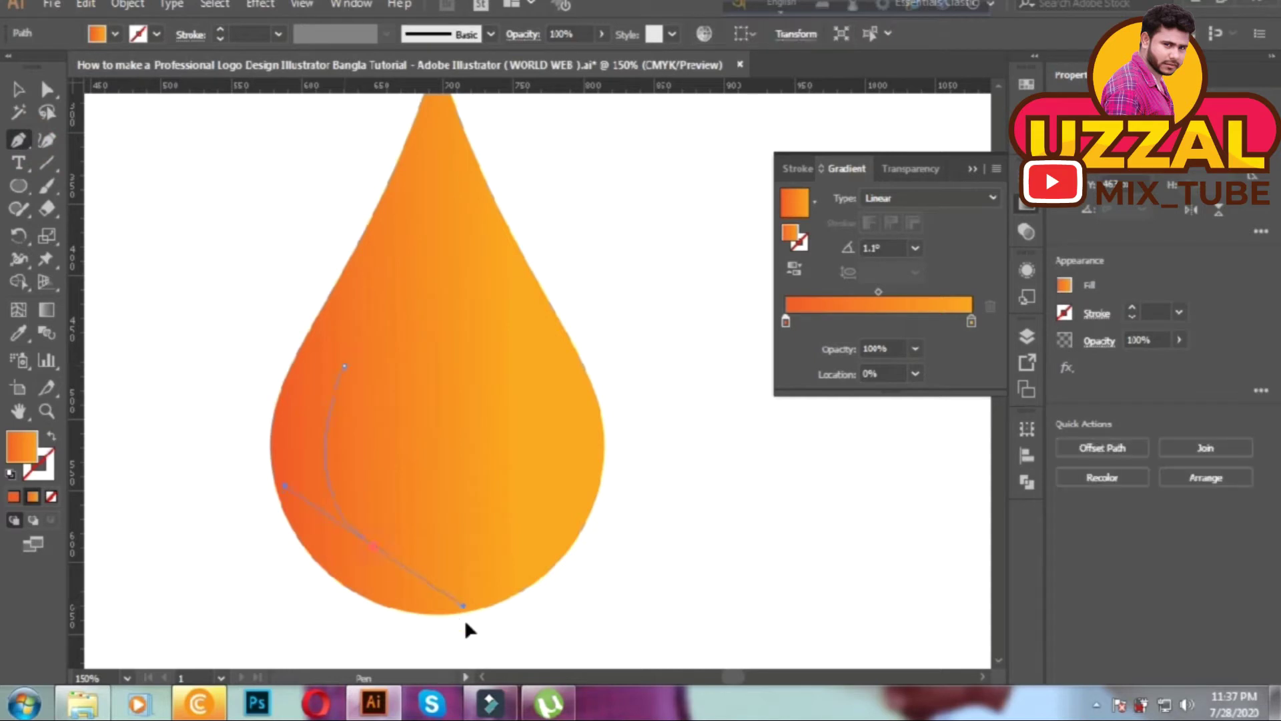
left_click(51, 435)
key("v")
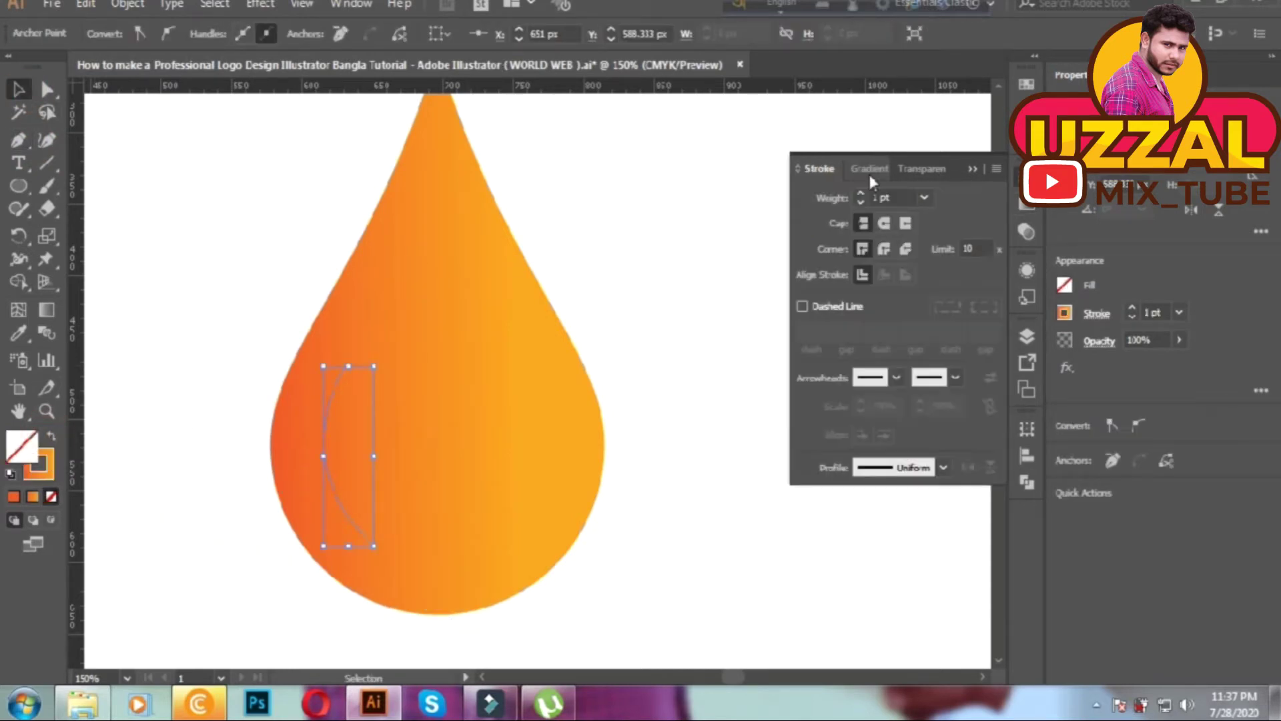
left_click(1028, 85)
- Make the curve a 14 pt white stroke with no fill, elliptical profile, then expand it
left_click(820, 135)
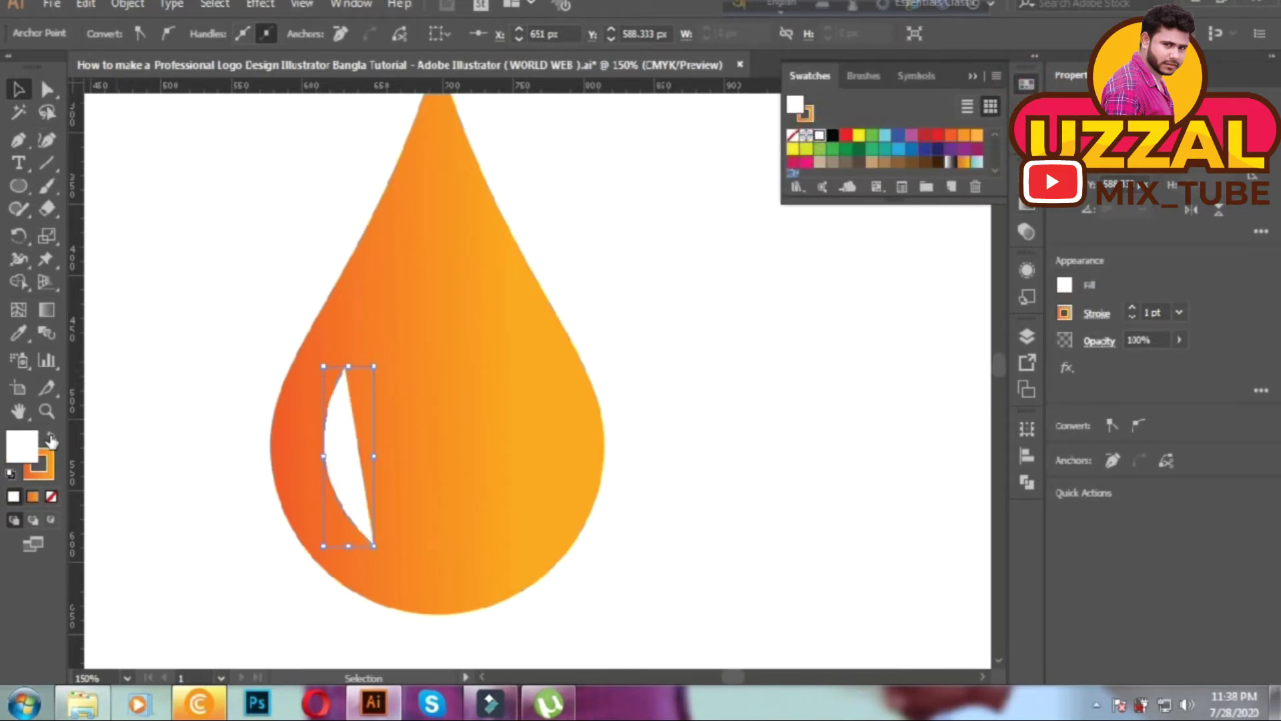
left_click(50, 437)
left_click(50, 498)
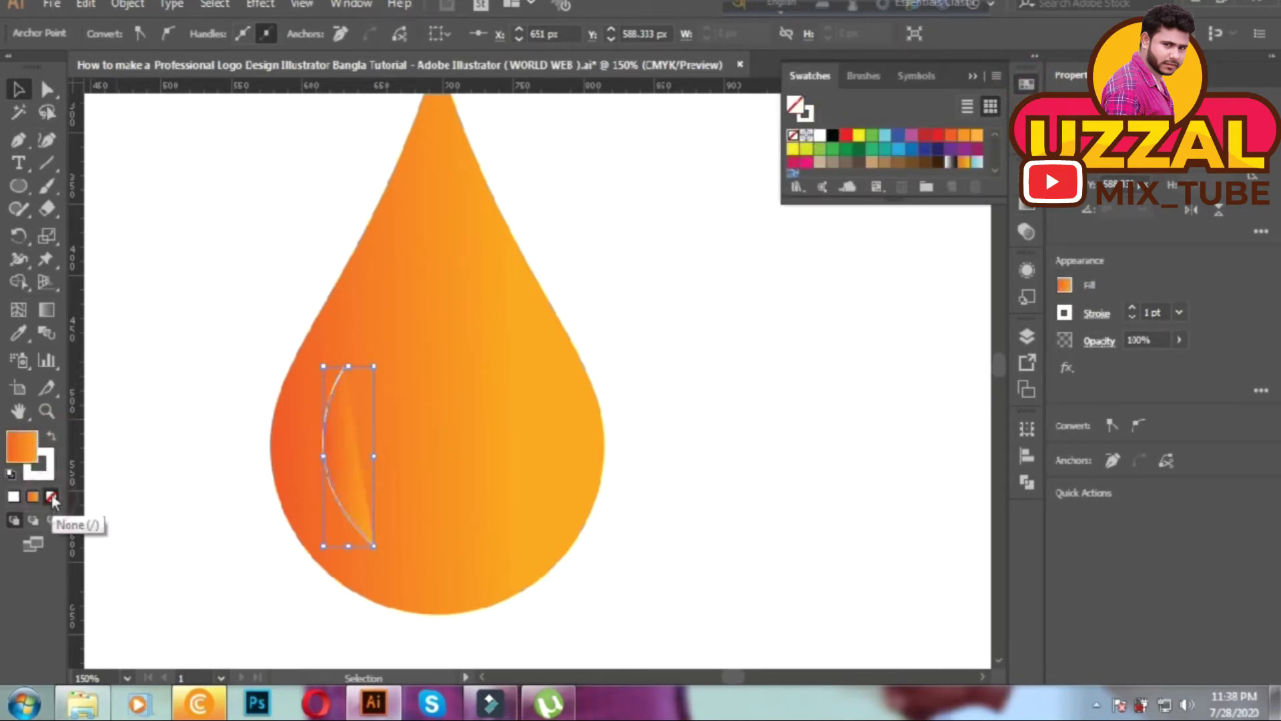
left_click(898, 198)
type("14")
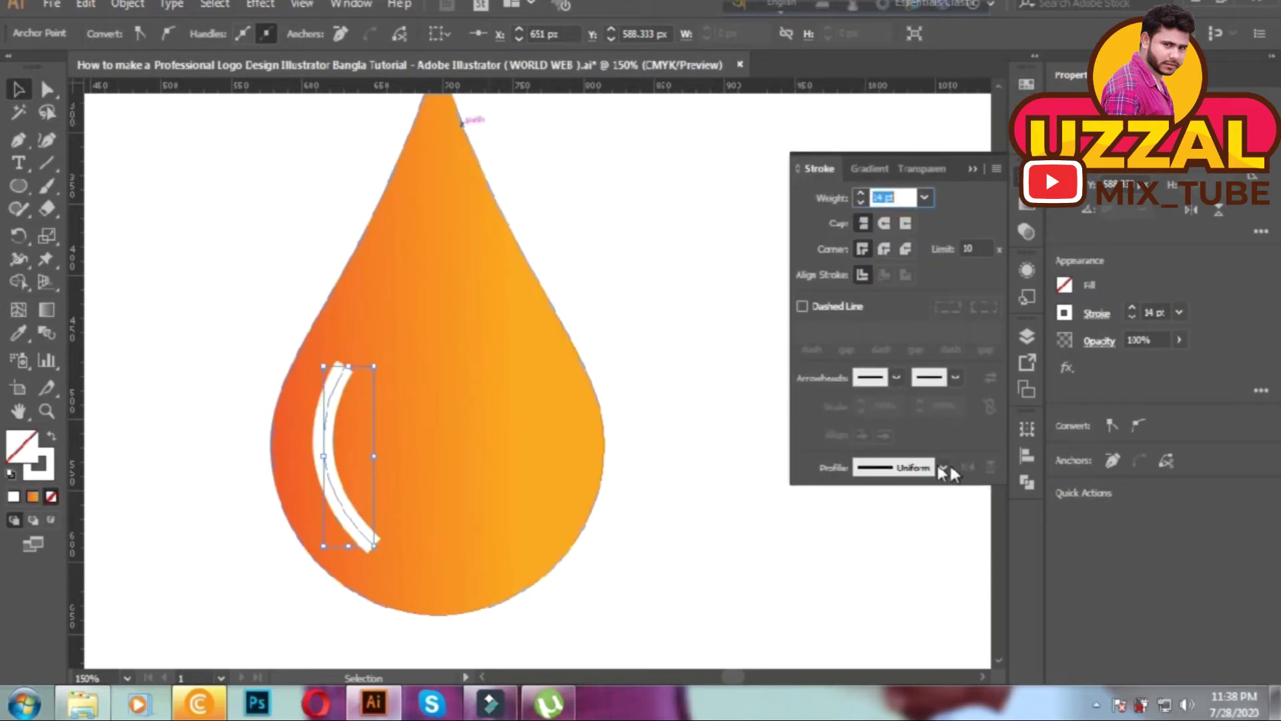
left_click(943, 469)
left_click(894, 260)
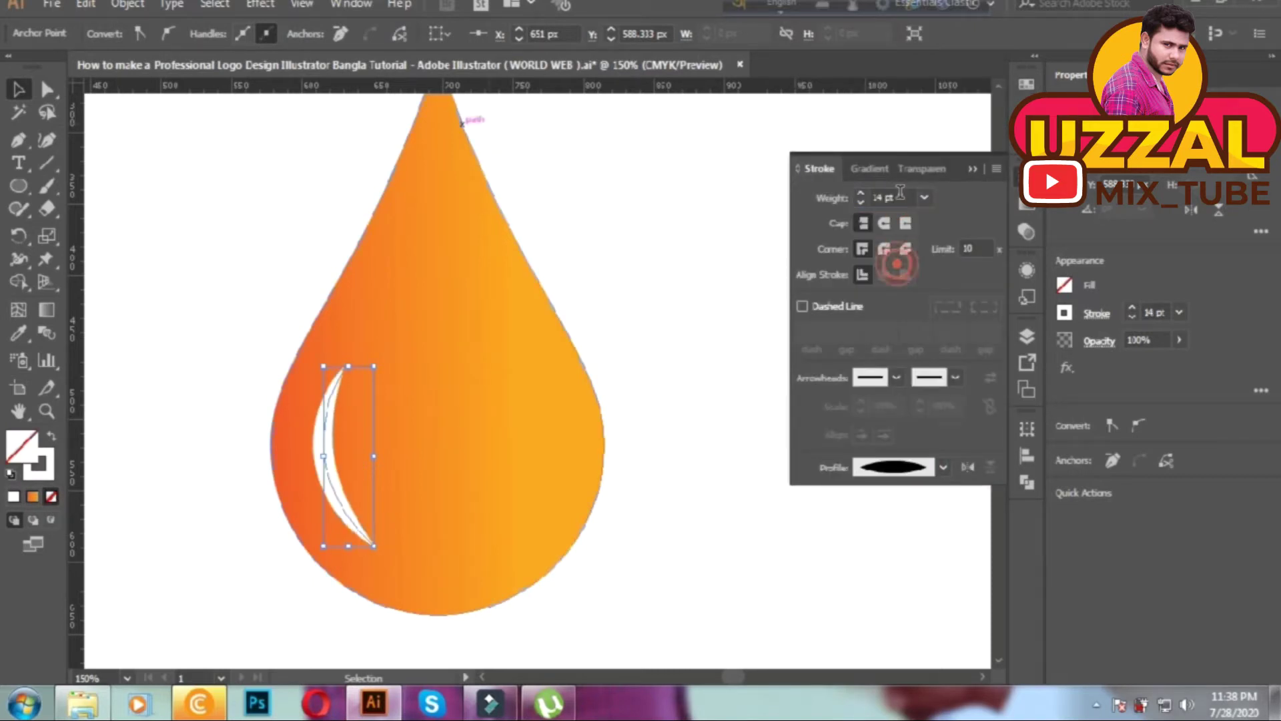
left_click(139, 7)
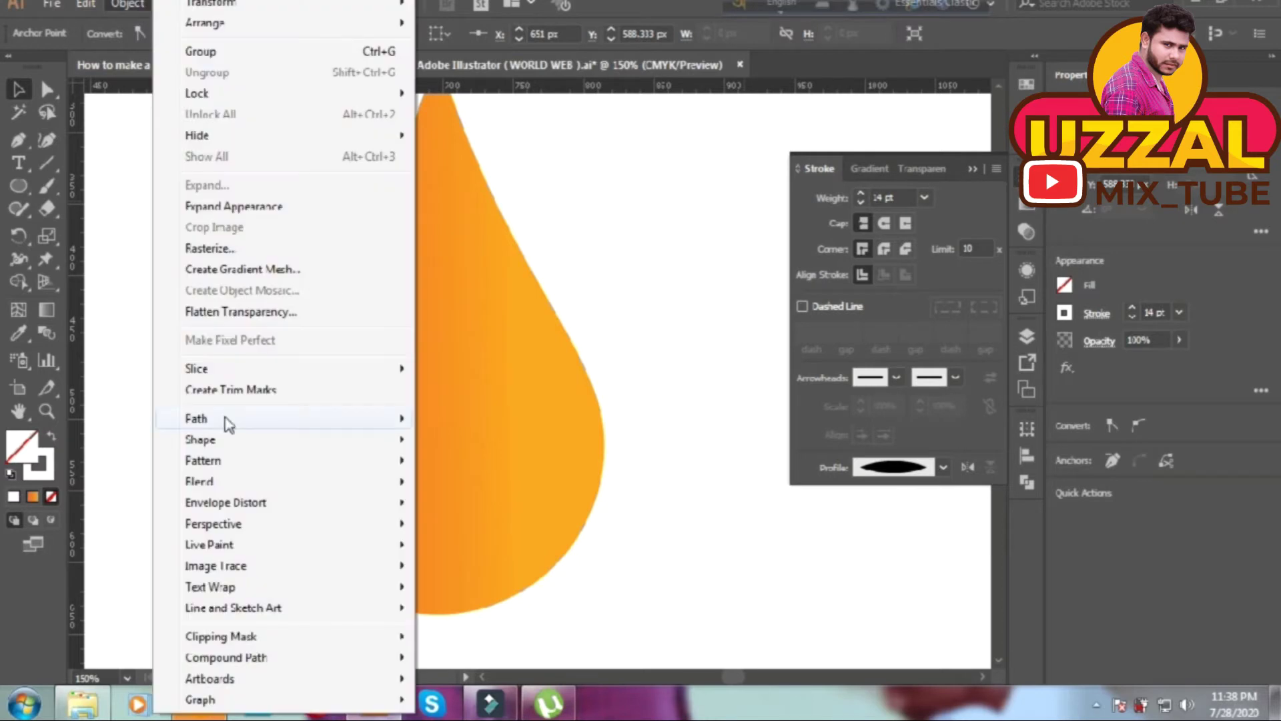
left_click(242, 209)
- Draw a thin vertical ellipse and a small ellipse on the drop's right side
left_click(227, 302)
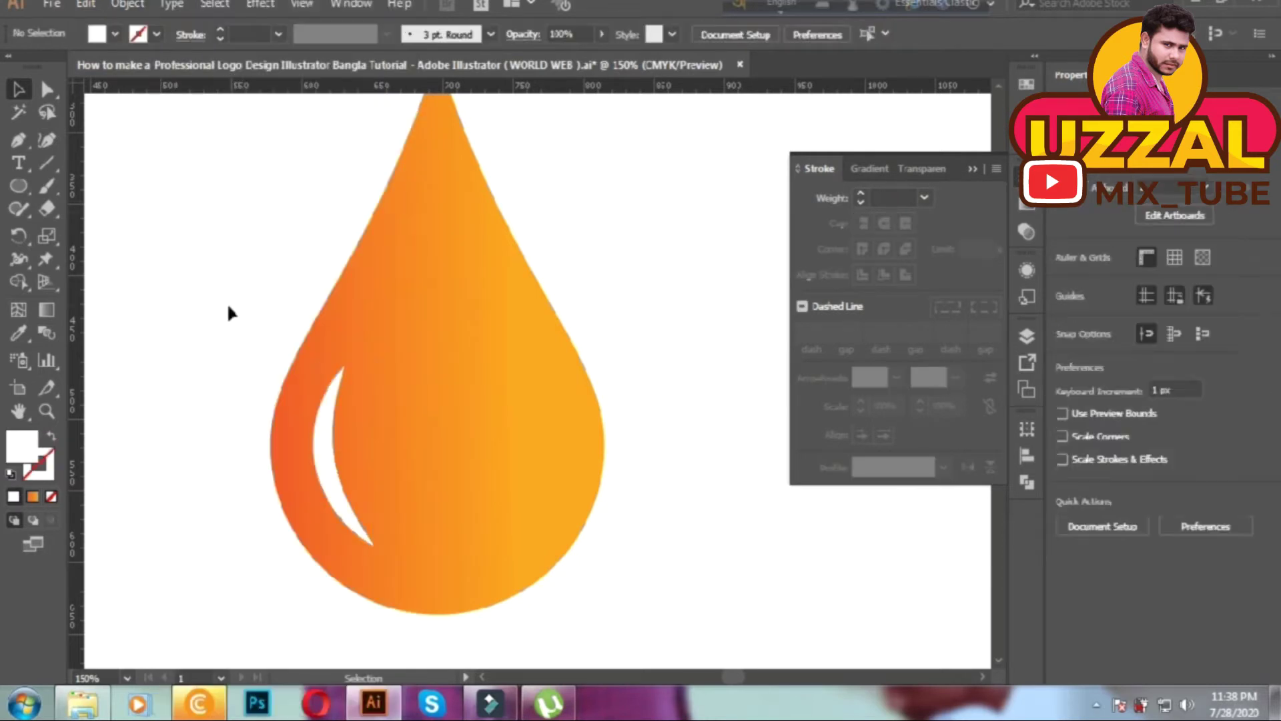
left_click(23, 187)
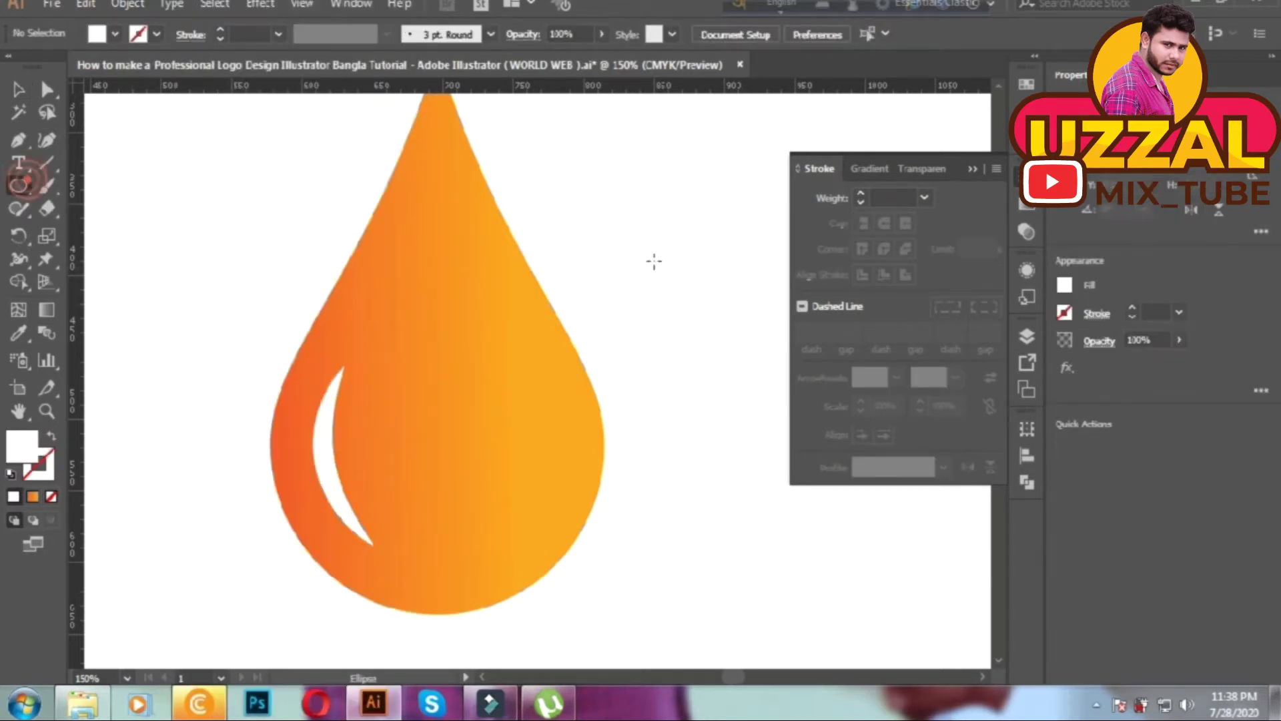
left_click_drag(678, 187, 687, 330)
left_click_drag(686, 233, 539, 428)
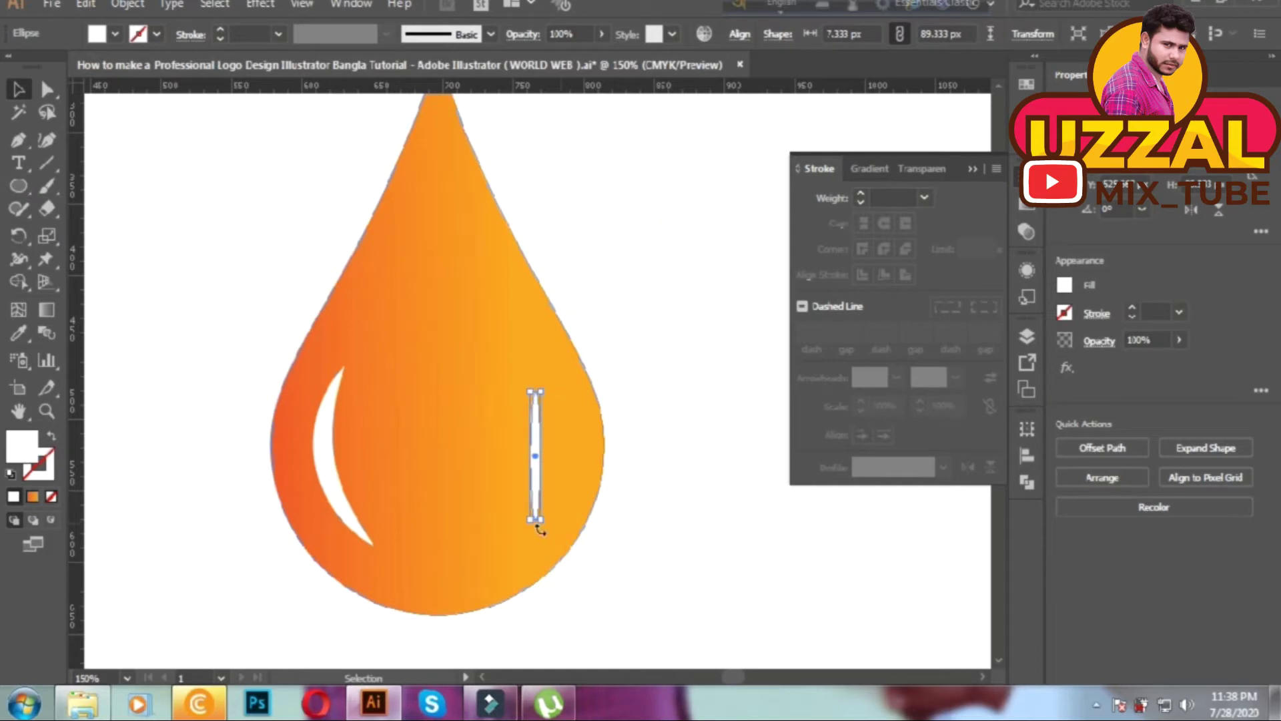
left_click(19, 186)
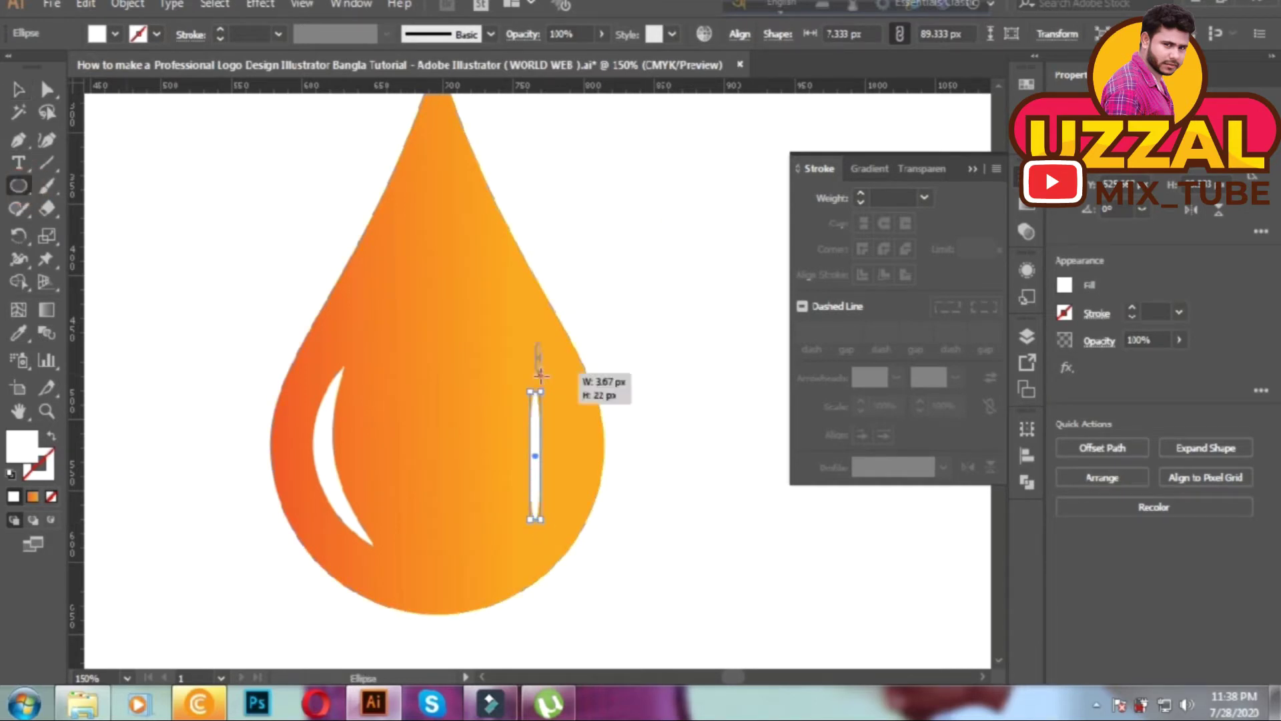
left_click_drag(534, 339, 547, 381)
- Rotate the thin ellipse and small dot so they slant diagonally
left_click(532, 441, "shift")
left_click(1028, 455)
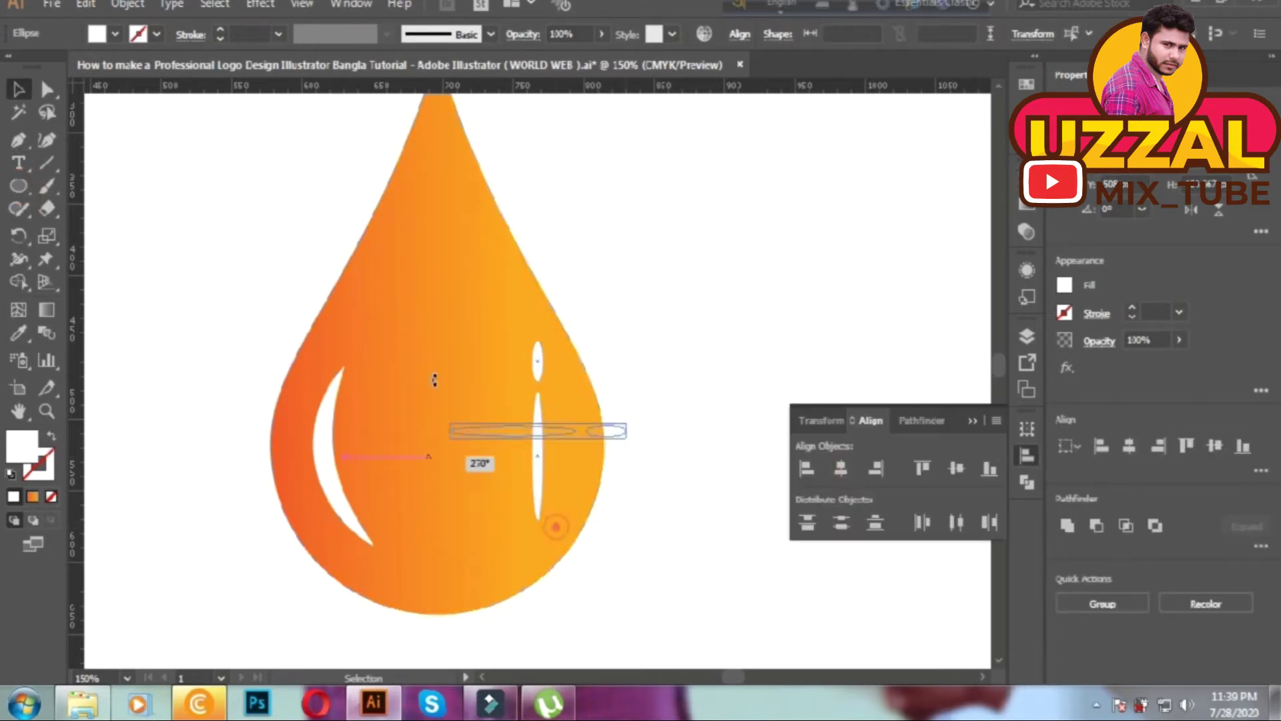
left_click_drag(548, 520, 702, 420)
left_click(527, 544, "shift")
left_click_drag(523, 531, 514, 557)
scroll(515, 556, "up", 2)
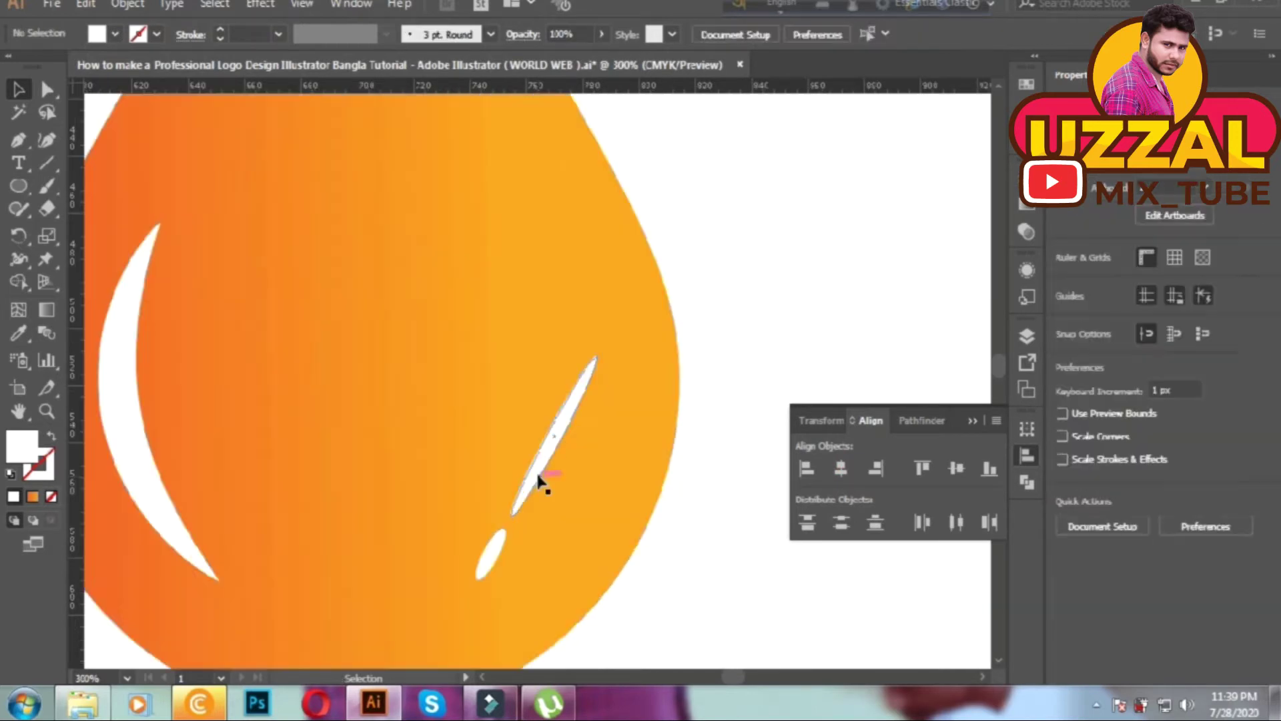
left_click(535, 469)
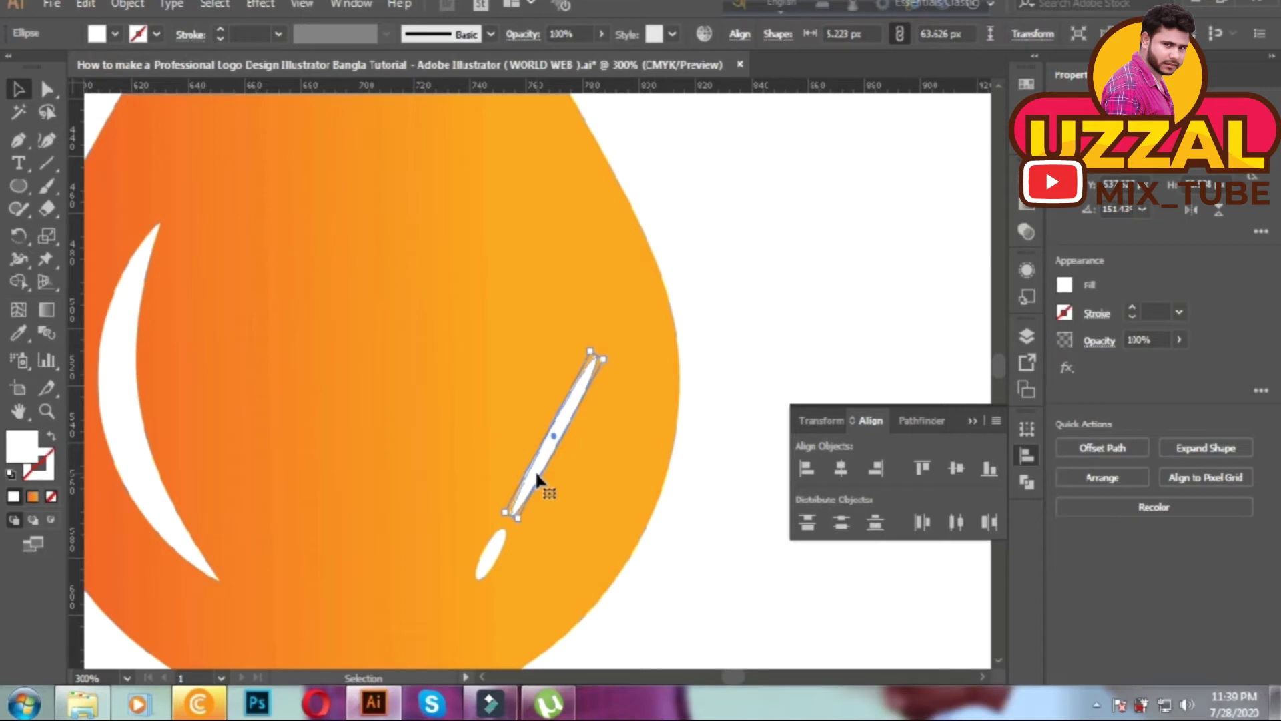
- Try an Arc warp on the thin highlight, then replace it with a copy of the left crescent
left_click(260, 4)
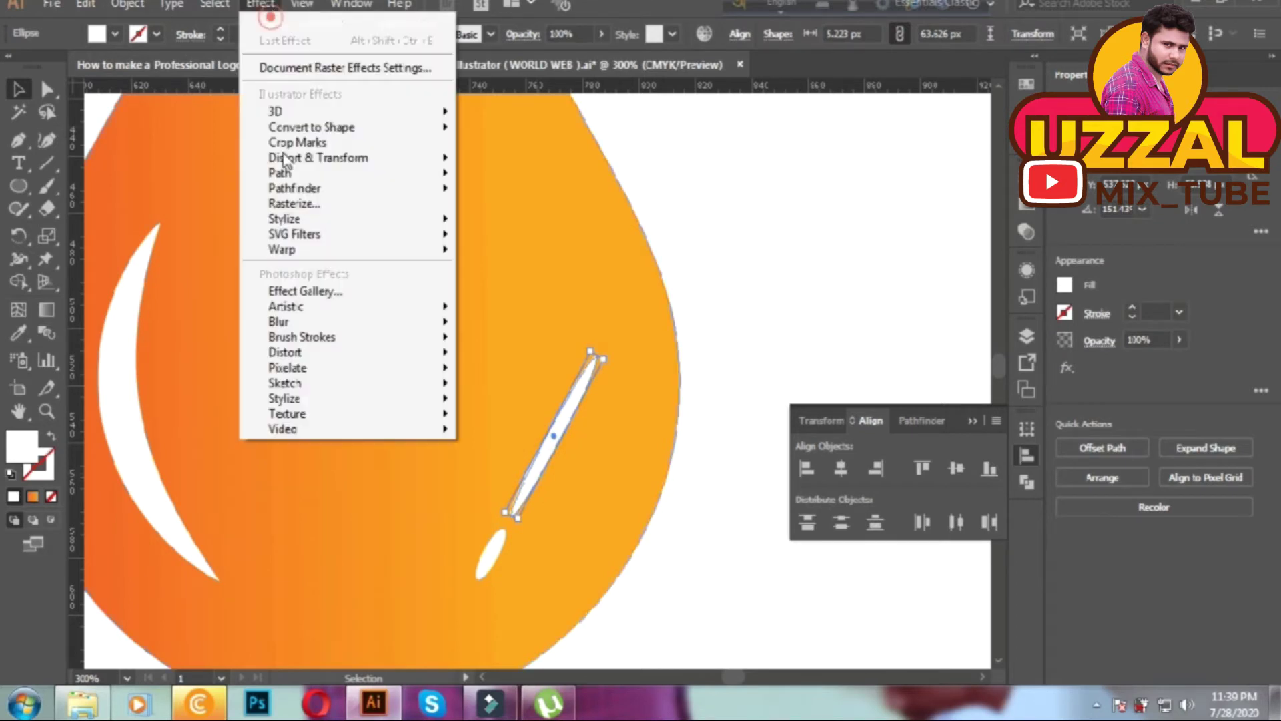
mouse_move(282, 249)
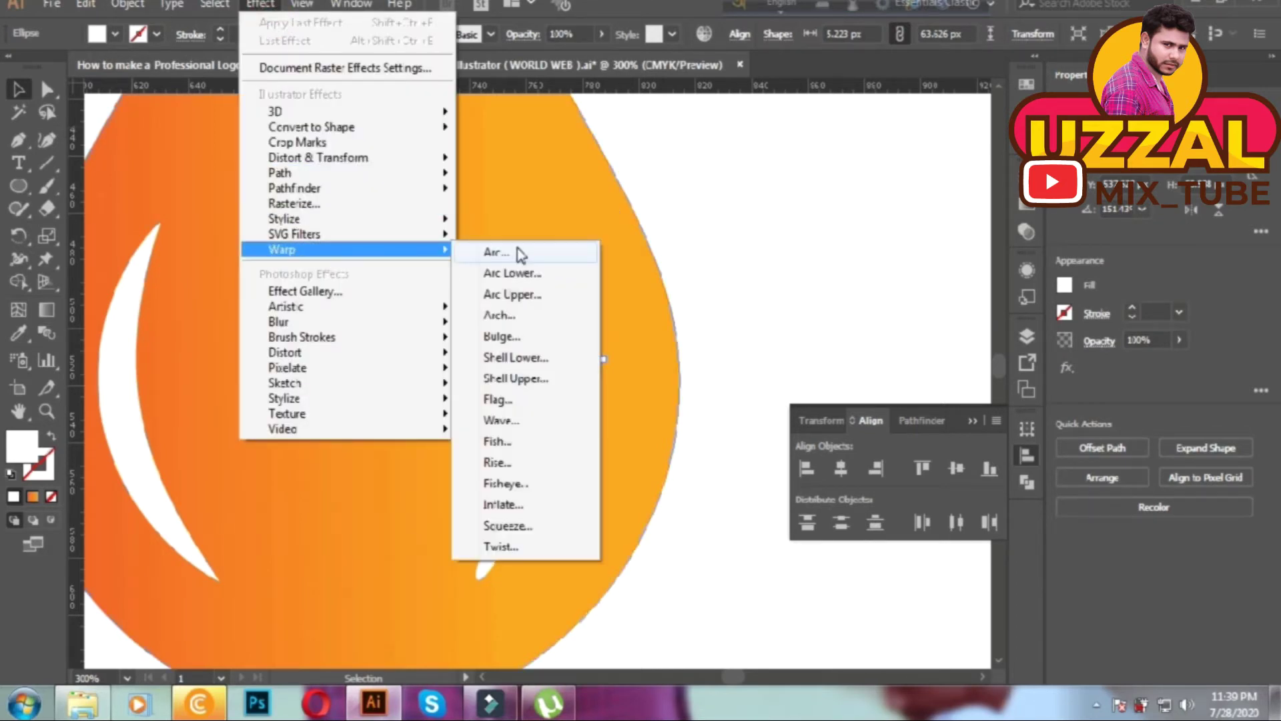
left_click(496, 252)
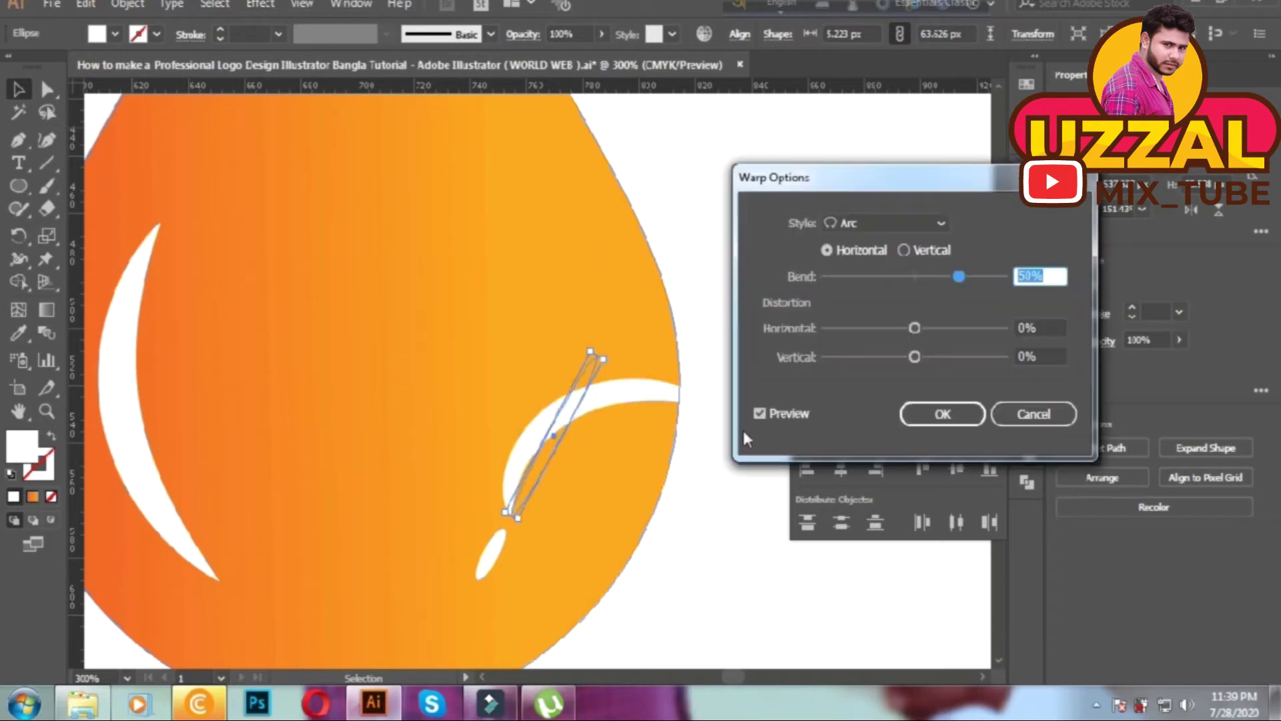
left_click(900, 251)
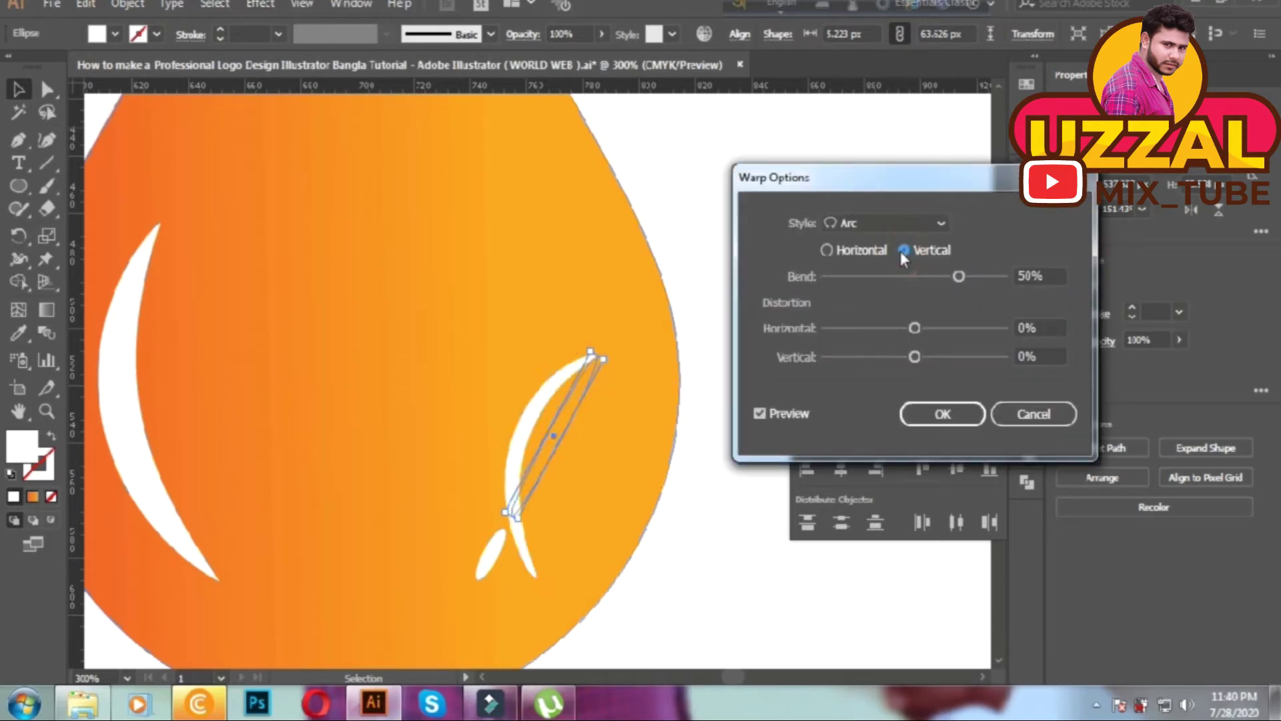
key("Left")
left_click(898, 277)
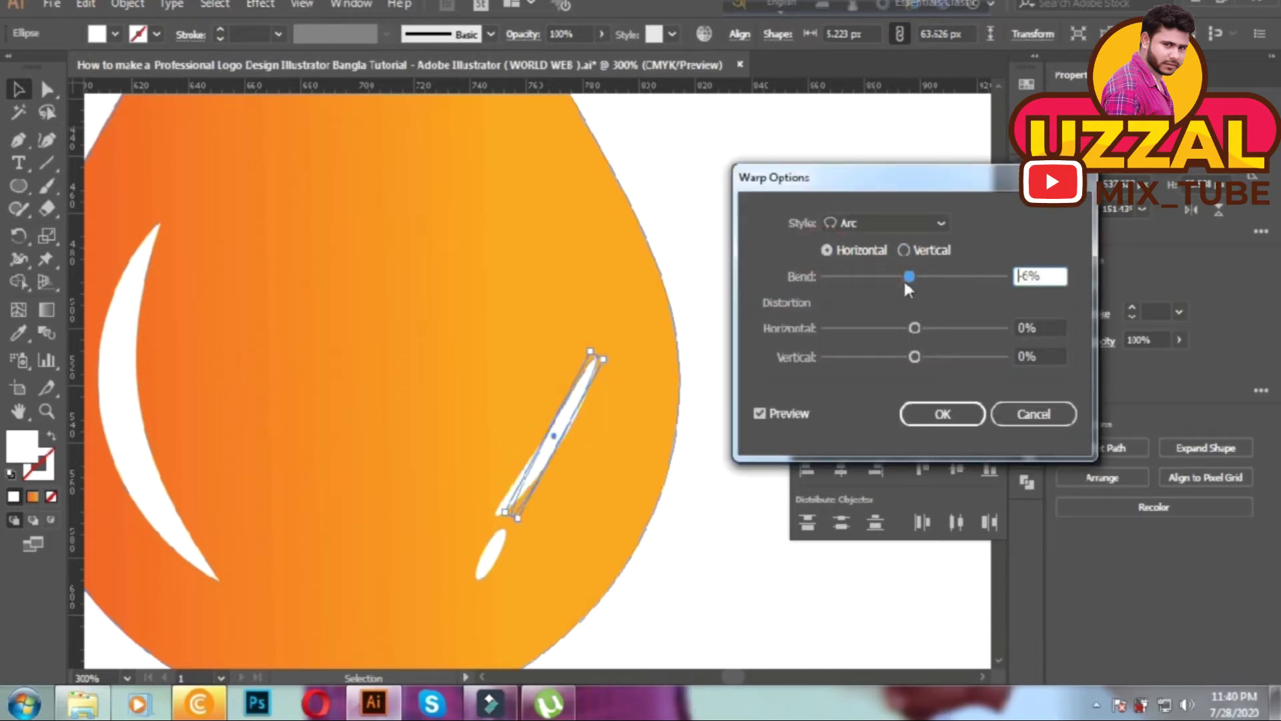
key("Return")
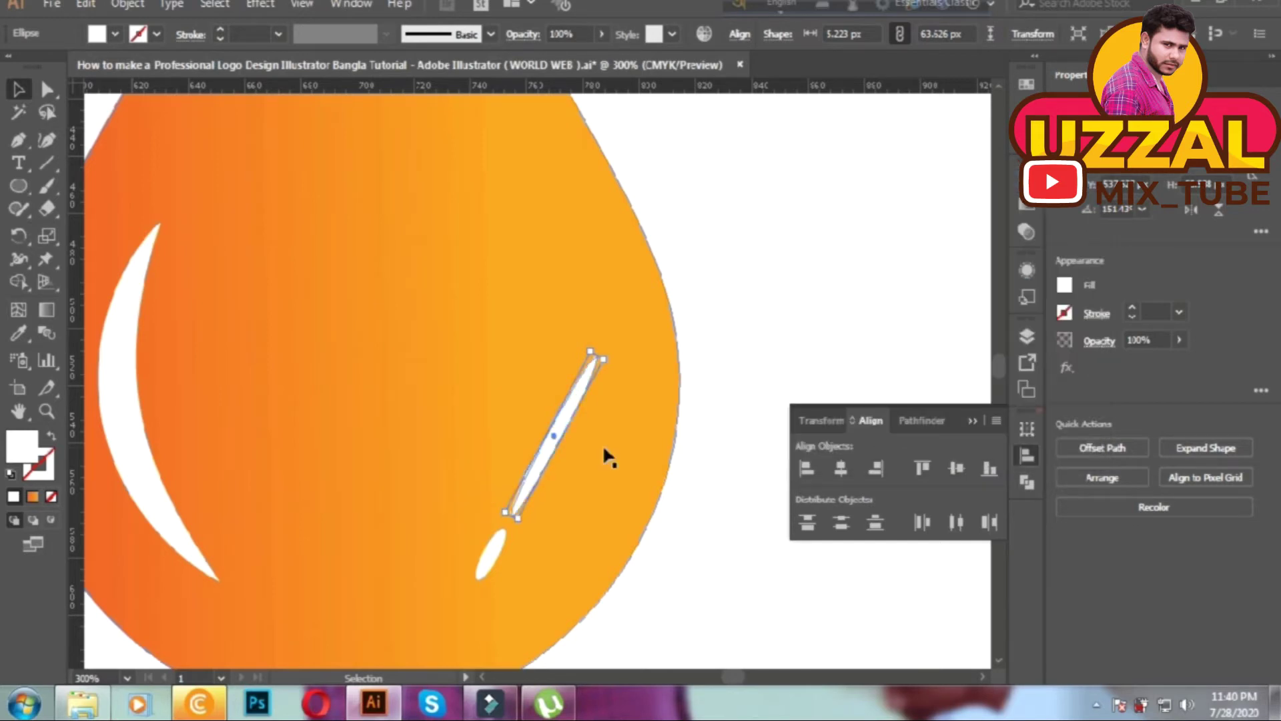
key("Delete")
left_click_drag(124, 365, 525, 408)
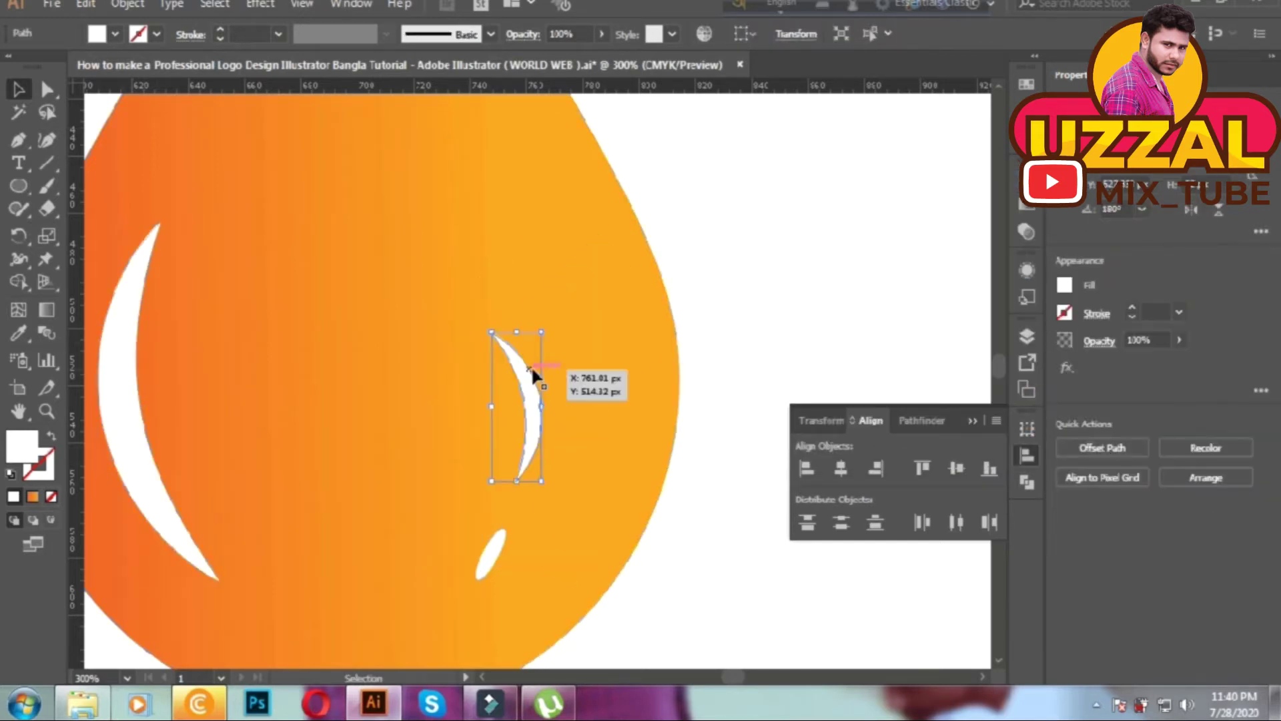
- Rotate the copied crescent slightly and move it toward the drop's lower right
left_click_drag(580, 277, 612, 320)
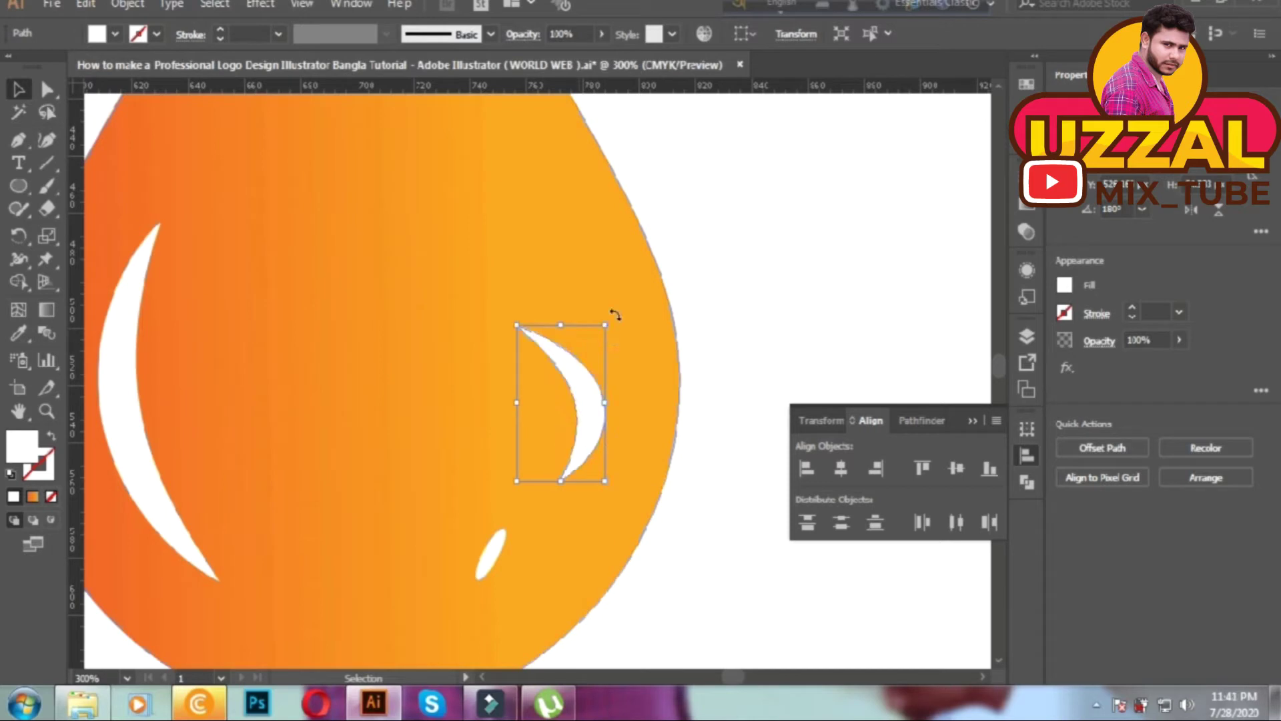
left_click_drag(542, 425, 560, 453)
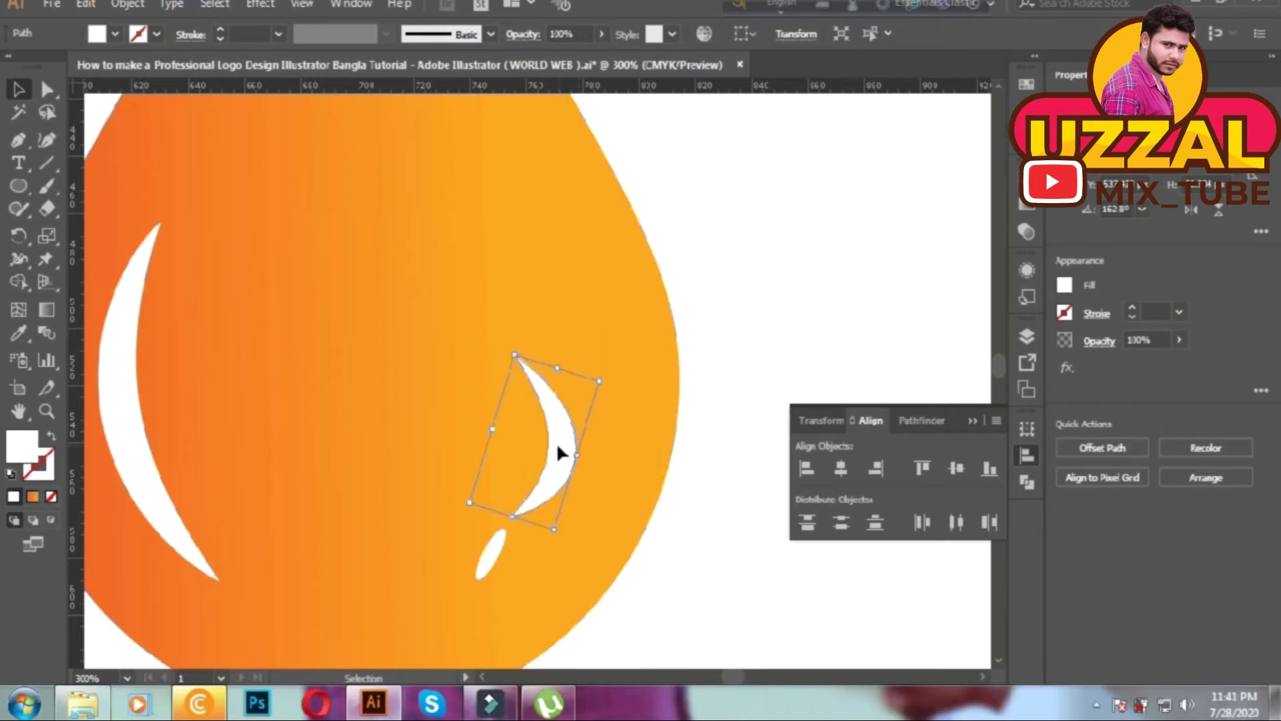
left_click(700, 522)
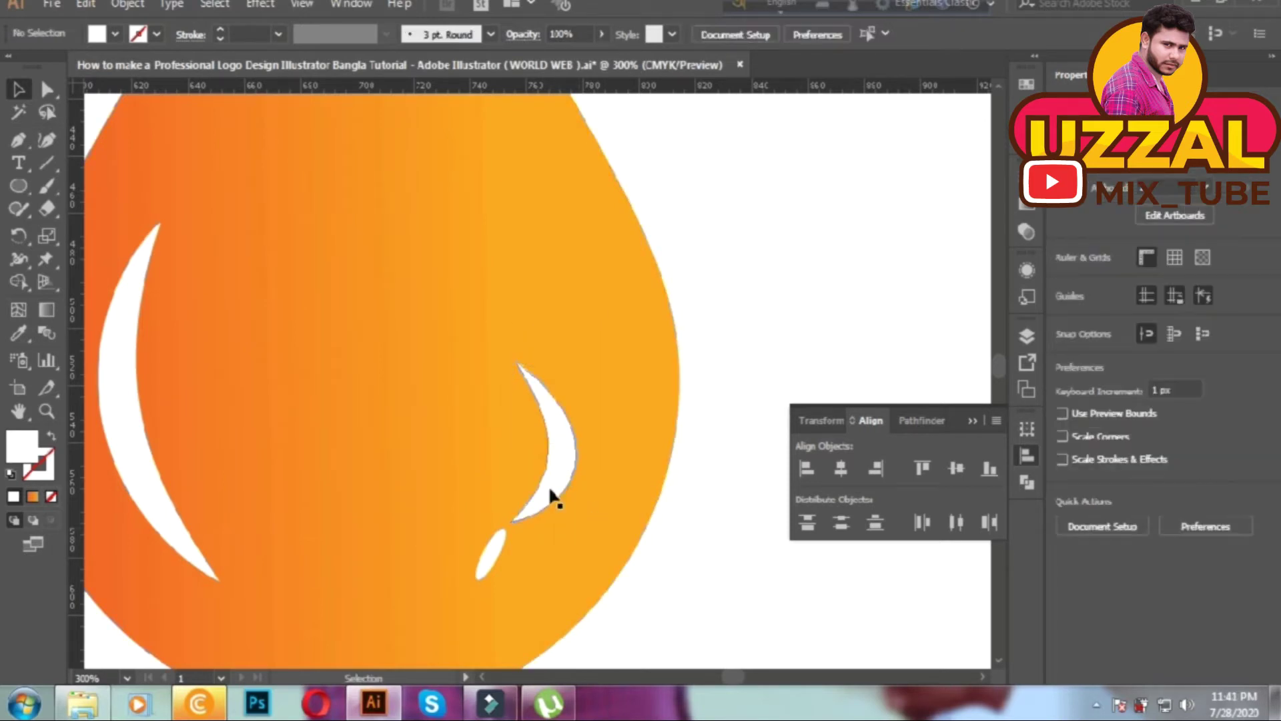
left_click(549, 494)
key("ctrl+minus")
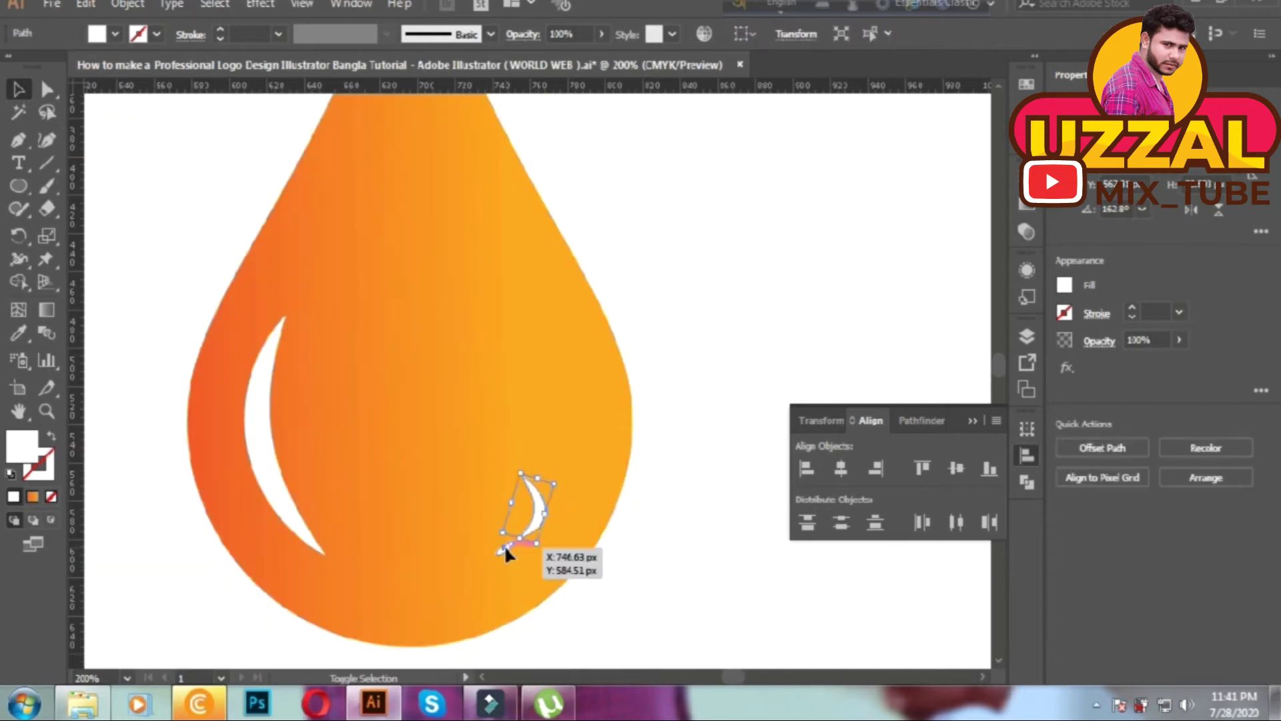
- Group the crescent with the small dot, lower their opacity, and select the whole drop
left_click(504, 544, "shift")
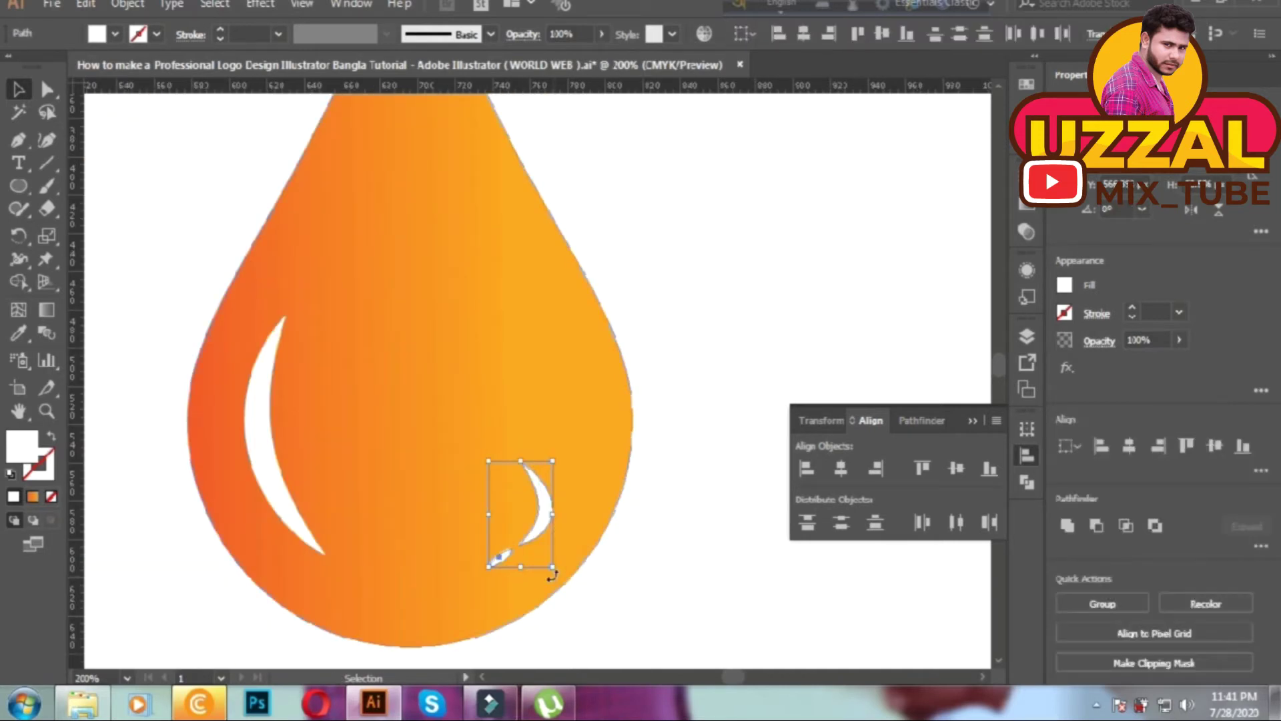
right_click(252, 474)
left_click(329, 214)
left_click(654, 178)
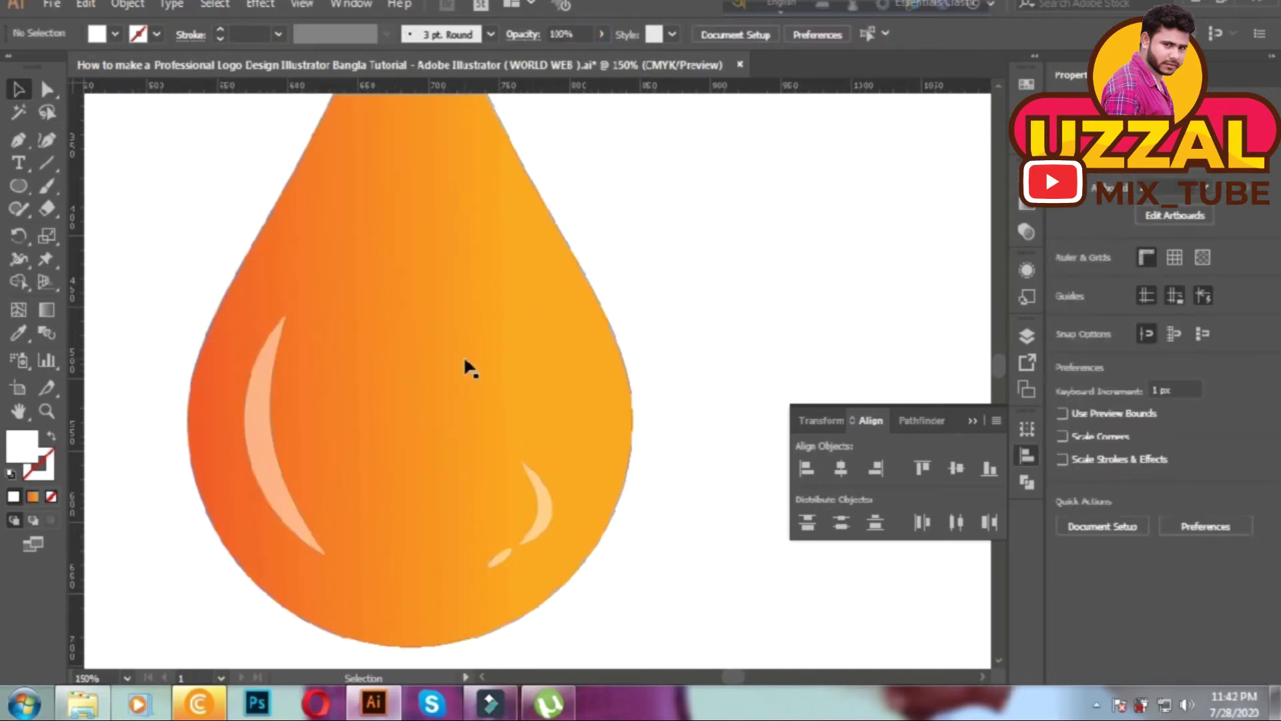
left_click_drag(214, 280, 591, 554)
right_click(472, 388)
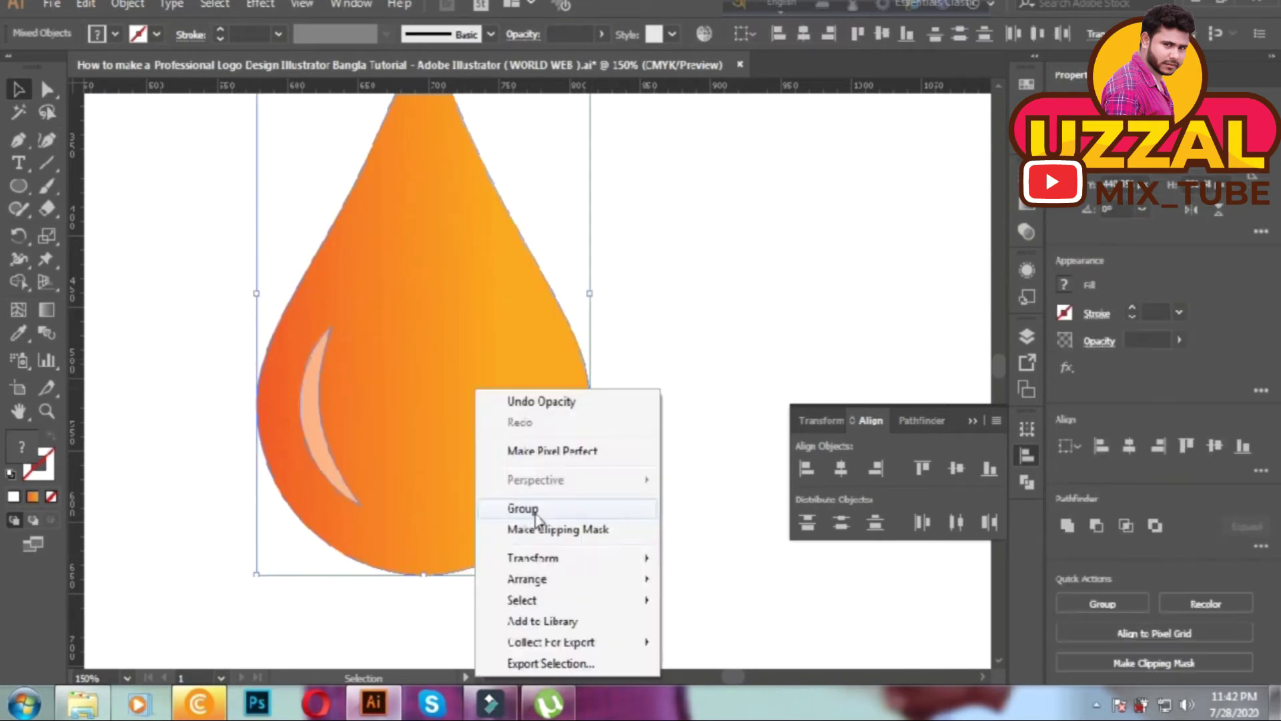
- Select the pin head's highlight group and ungroup it into separate white shapes
key("a")
left_click(456, 443)
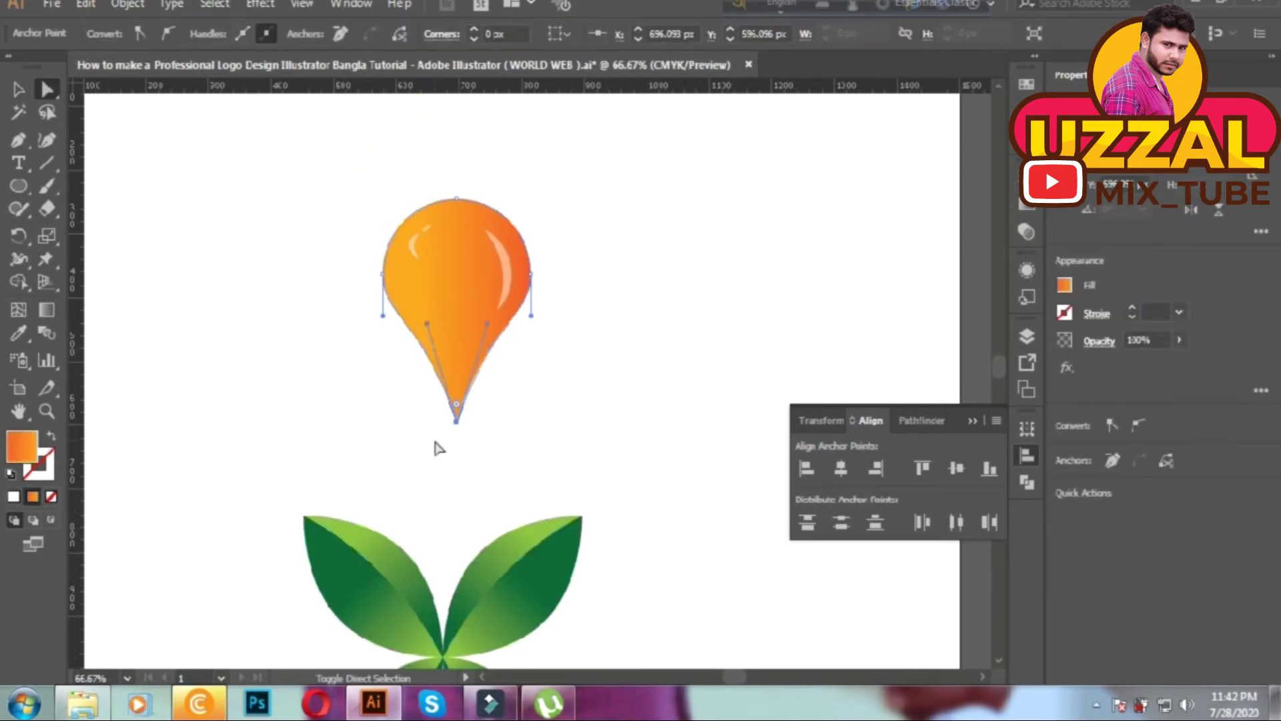
key("v")
left_click(314, 185)
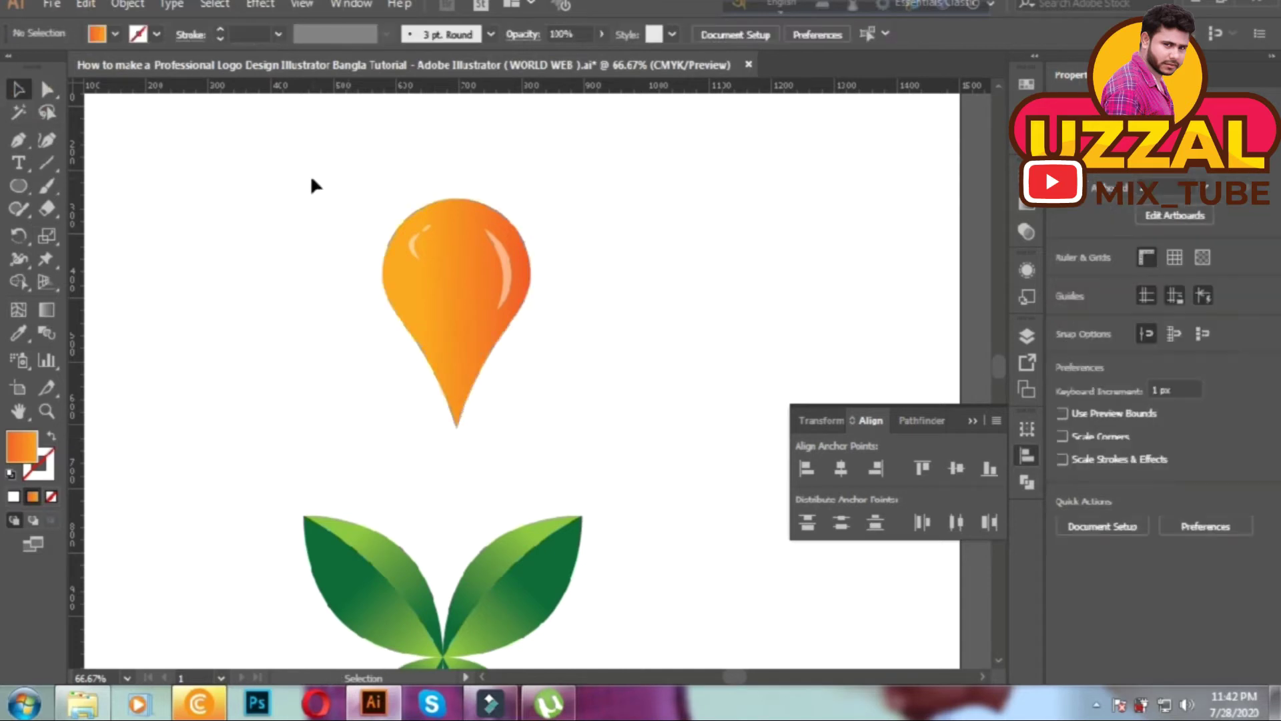
left_click_drag(362, 171, 541, 360)
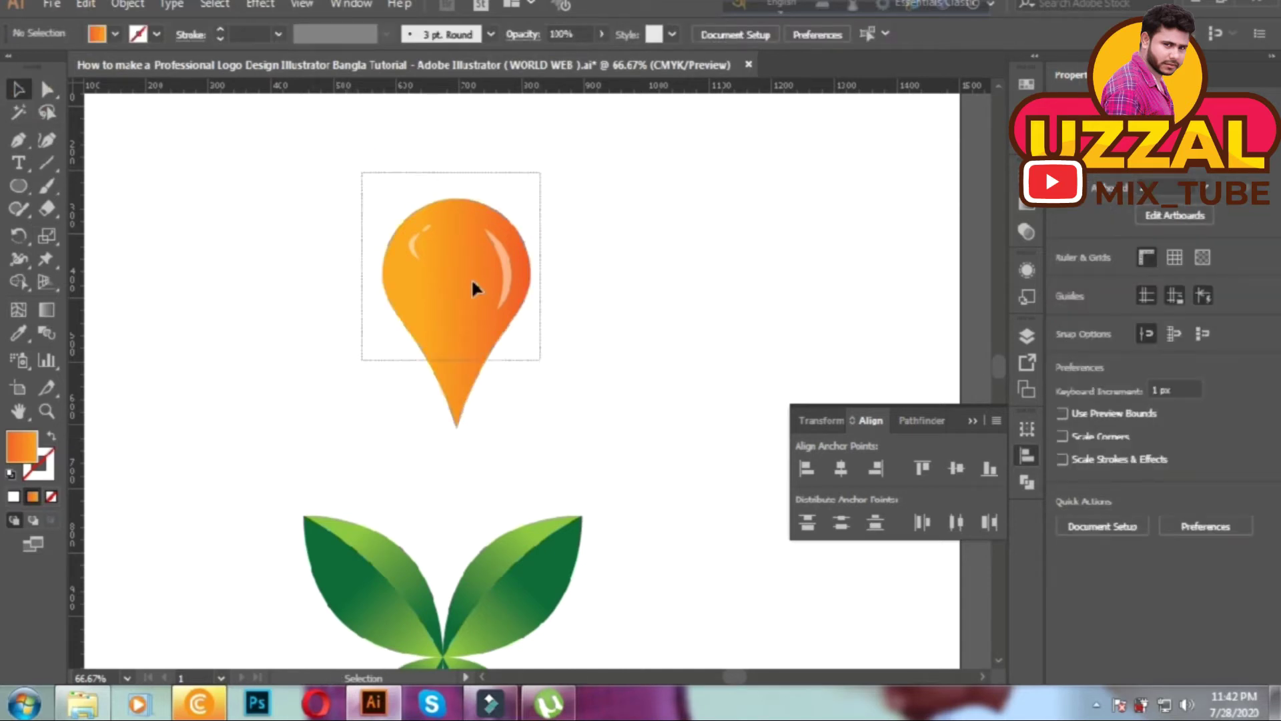
left_click(471, 287)
key("ctrl+plus")
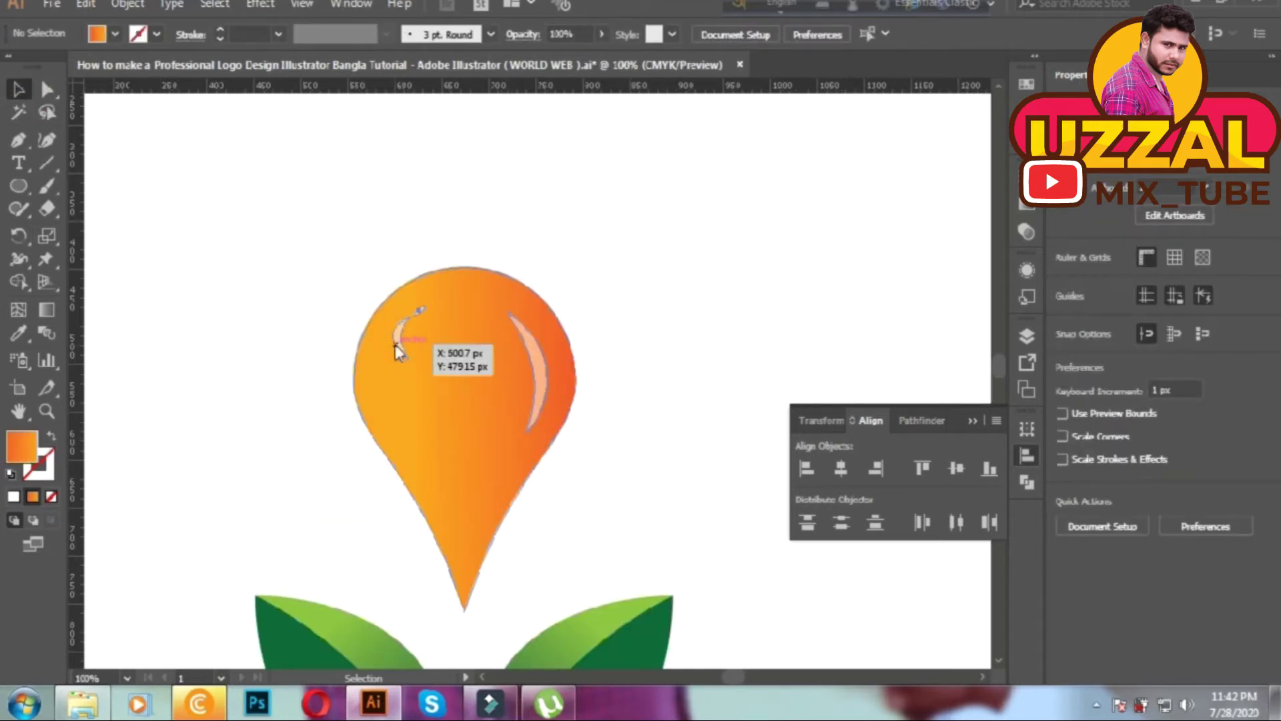
right_click(543, 384)
left_click(630, 249)
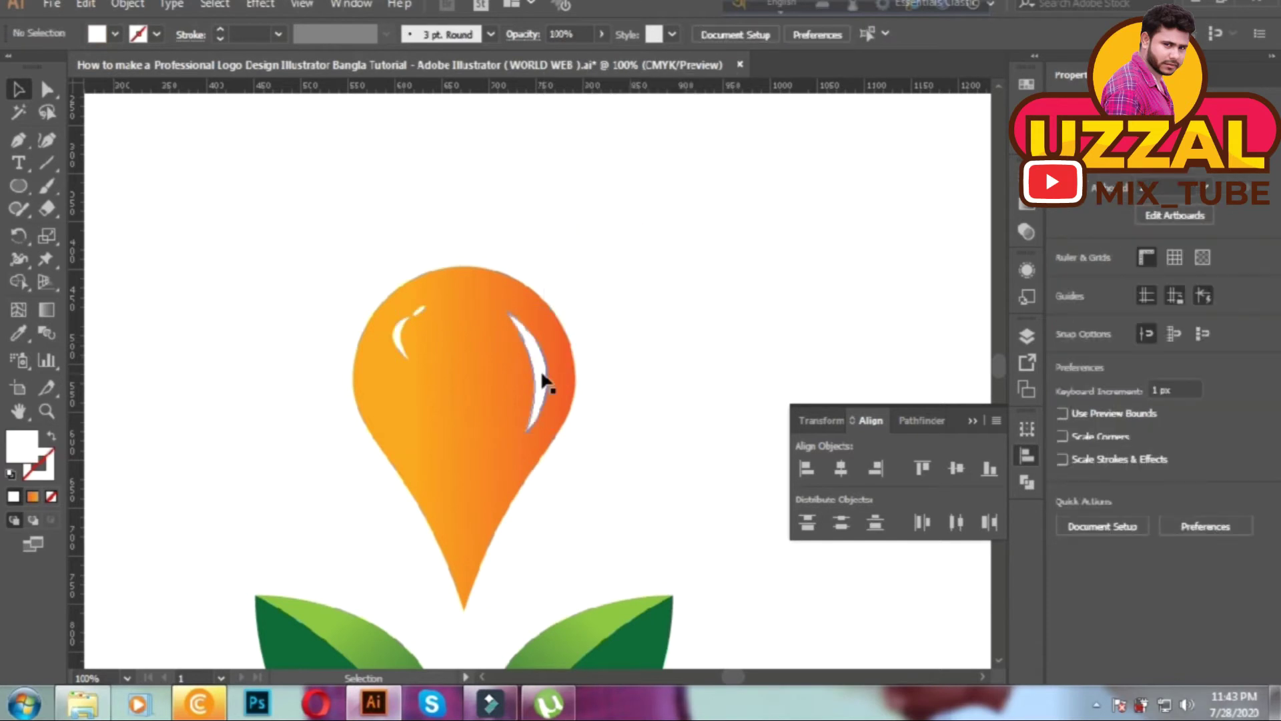
- Reflect the left crescent highlight, then rotate it and move it to the bulb's lower left
left_click_drag(400, 323, 409, 317)
right_click(425, 314)
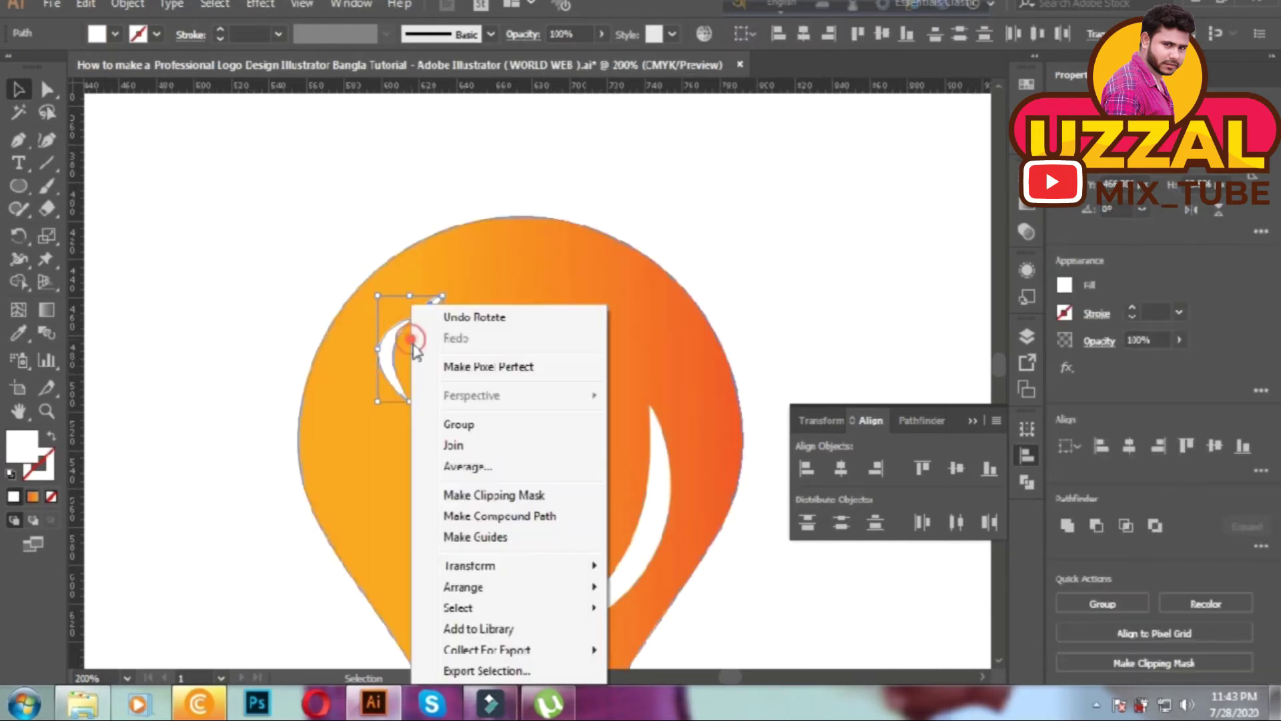
left_click(671, 467)
left_click(747, 240)
left_click(889, 461)
left_click_drag(447, 287, 506, 332)
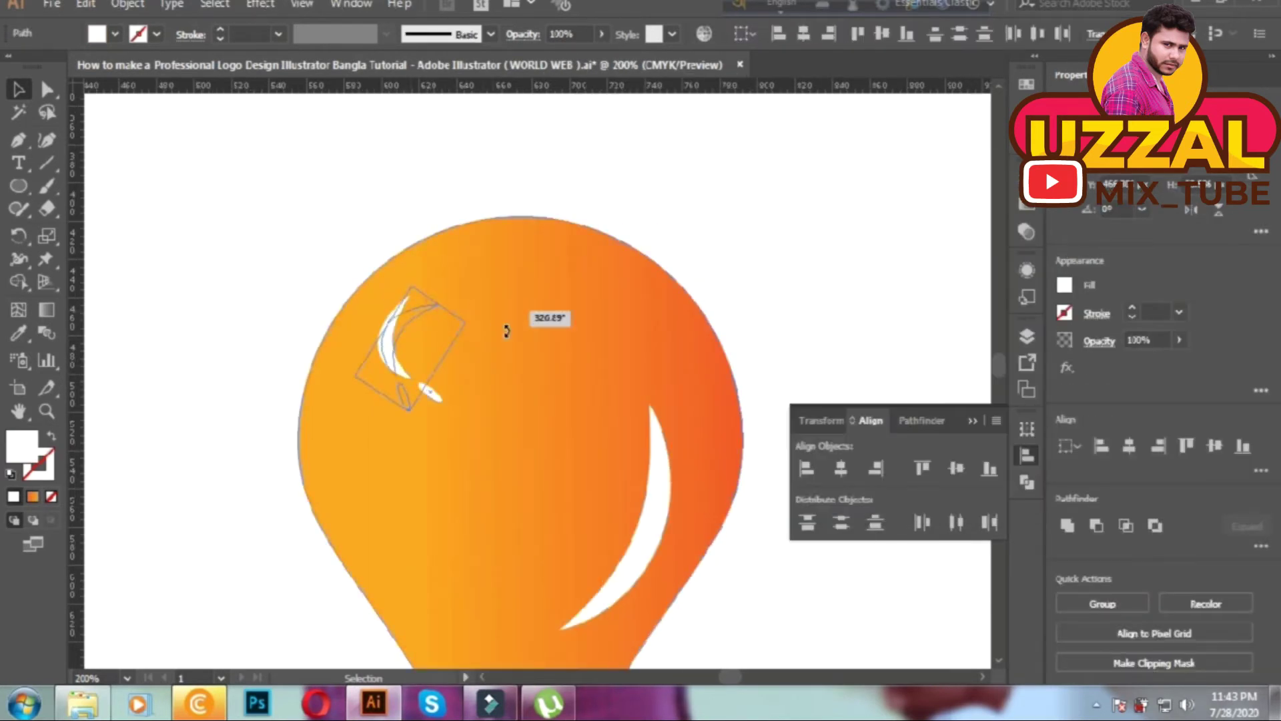
left_click_drag(400, 318, 394, 472)
- Group the left crescent with its small dot, rotate it to the pin's upper left, and select both highlights
key("ctrl+shift+a")
left_click(365, 501)
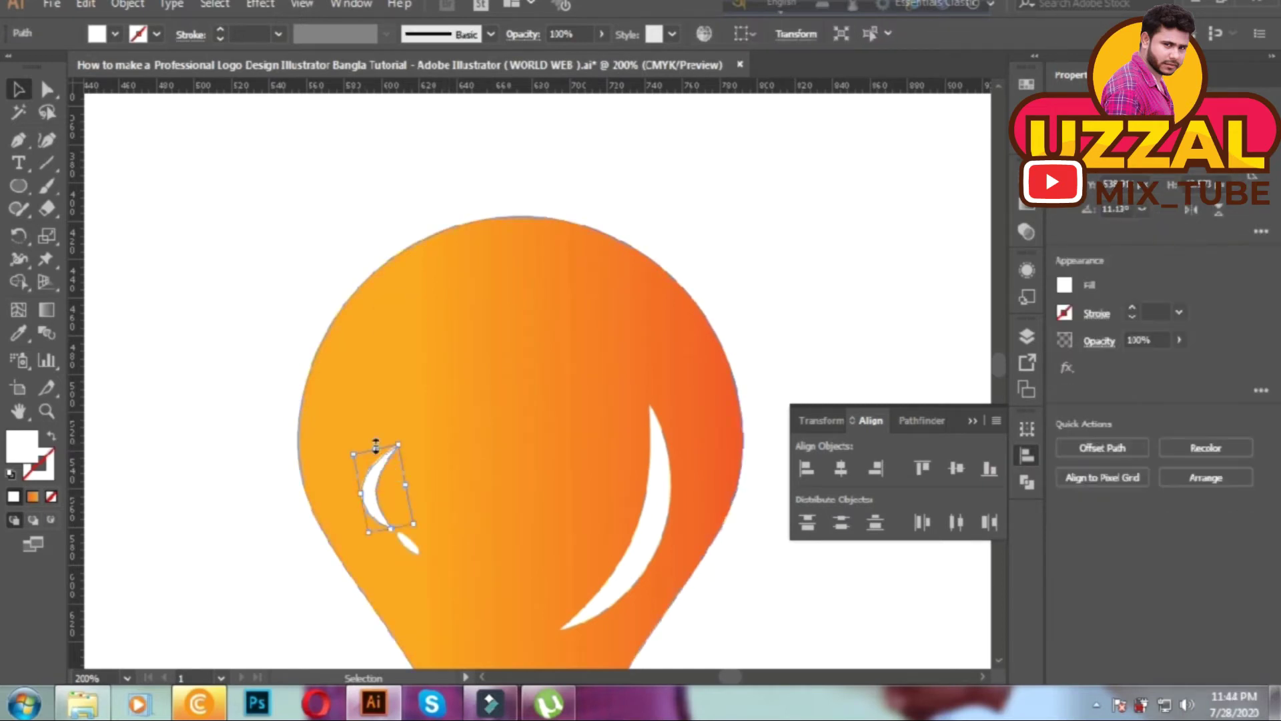
left_click(418, 541, "shift")
key("ctrl+g")
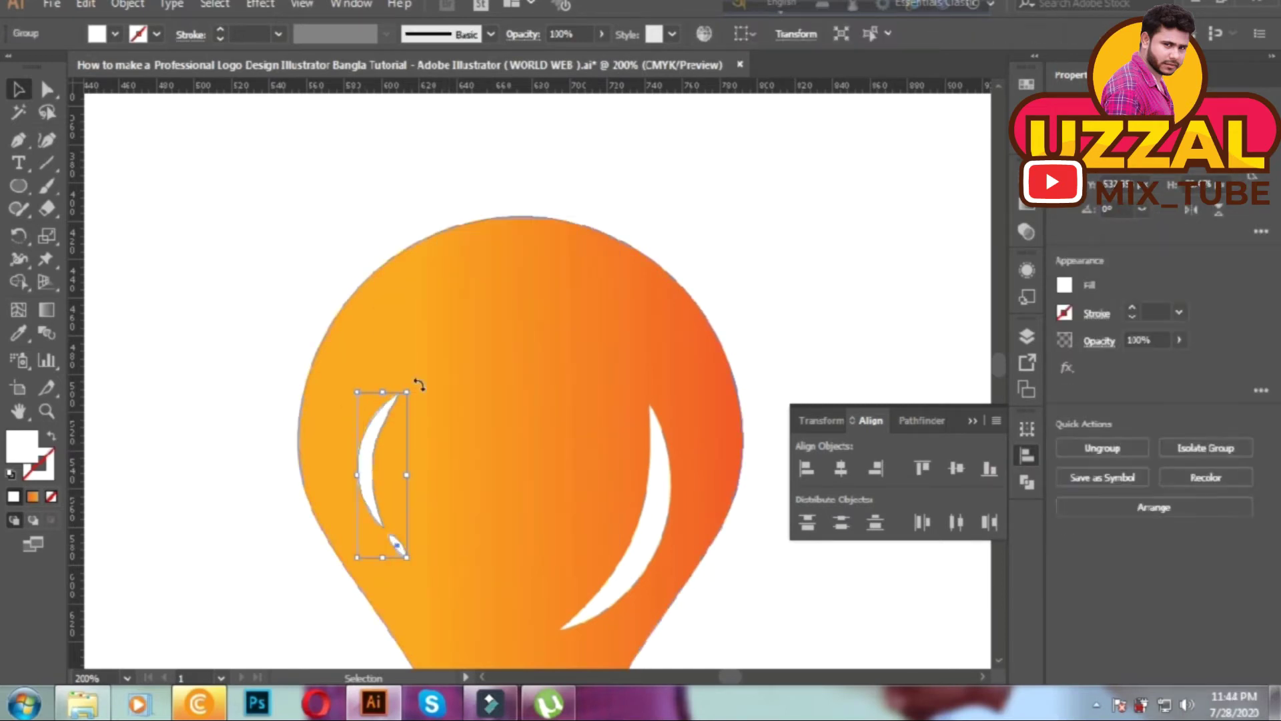
left_click_drag(422, 386, 472, 323)
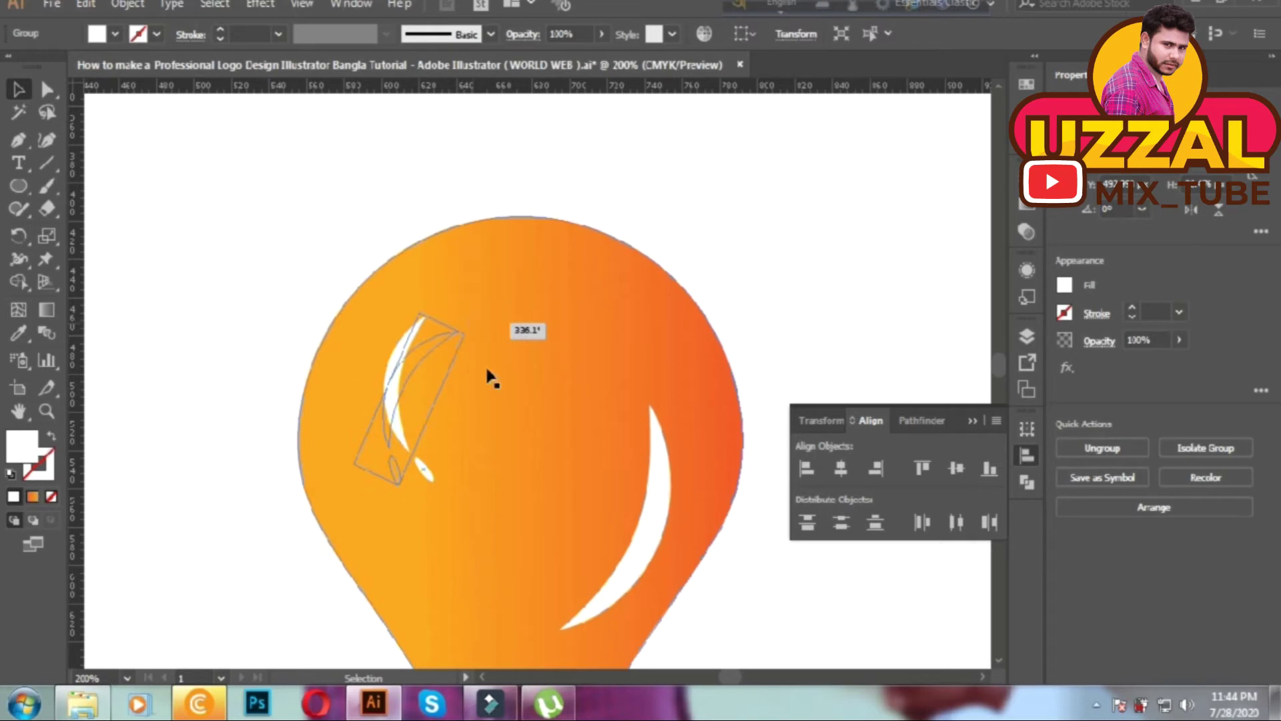
left_click_drag(491, 377, 483, 376)
left_click(657, 524, "shift")
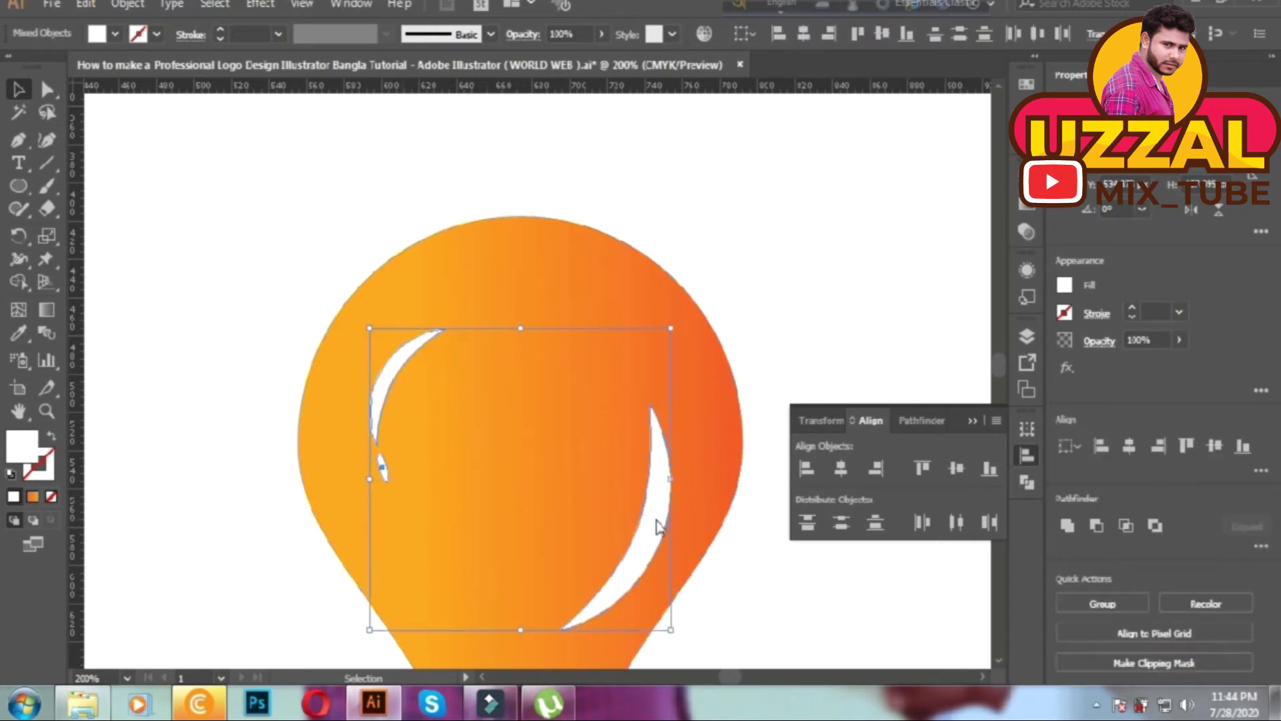
- Lower the highlights' opacity and nudge the orange drop down onto the leaves
key("ctrl+1")
left_click_drag(340, 164, 434, 234)
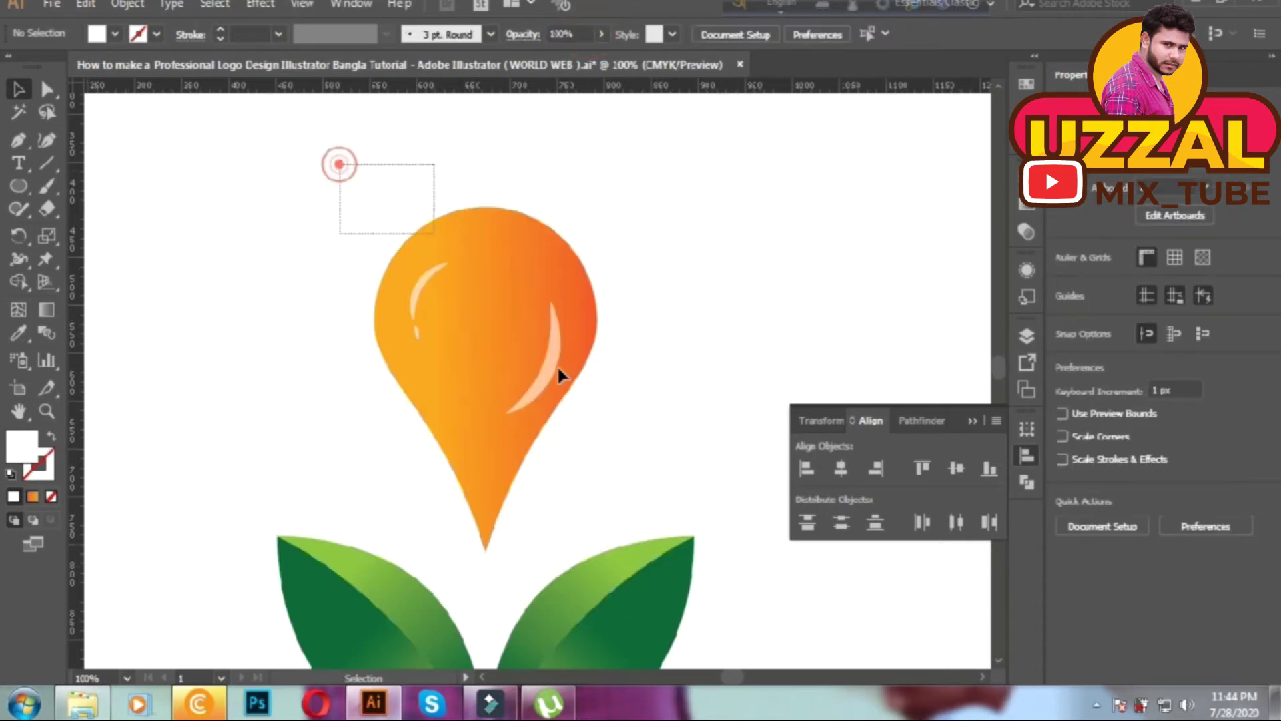
left_click_drag(558, 374, 558, 372)
left_click(586, 531, "shift")
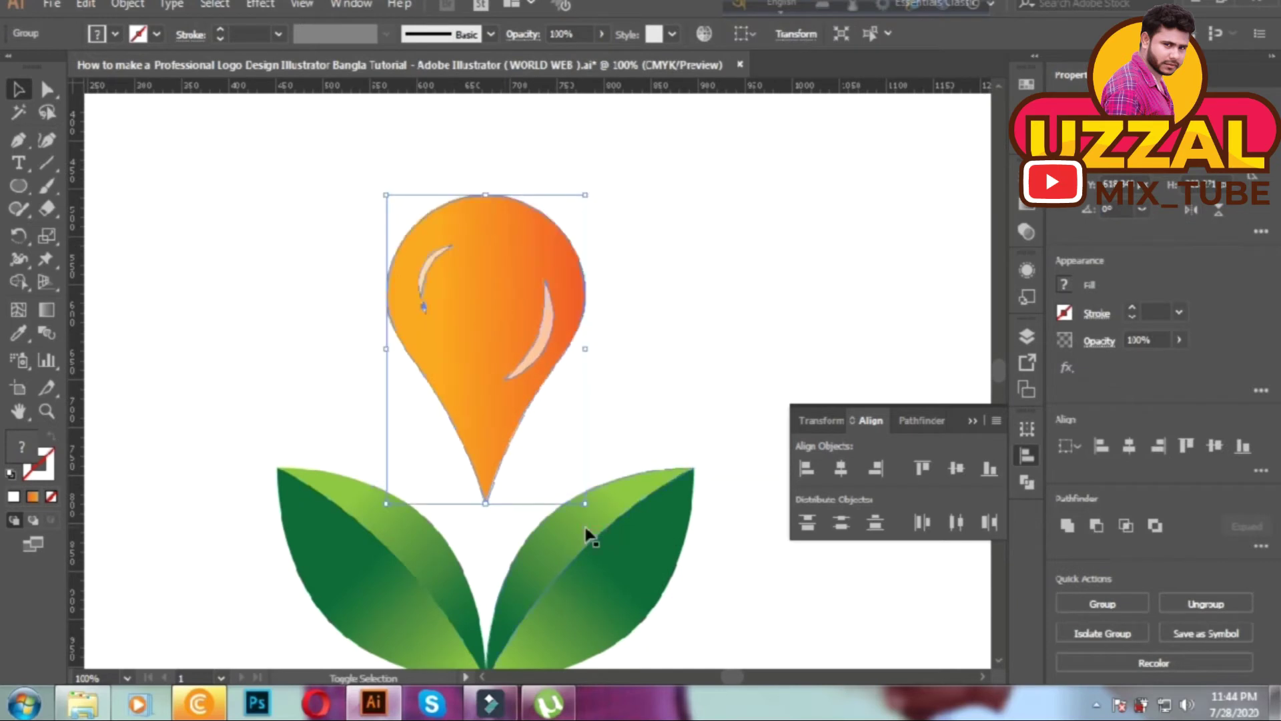
key("shift+Down")
key("shift+Down")
key("shift+Down")
key("shift+Down")
- Scale the orange drop up slightly from its corner
key("ctrl+minus")
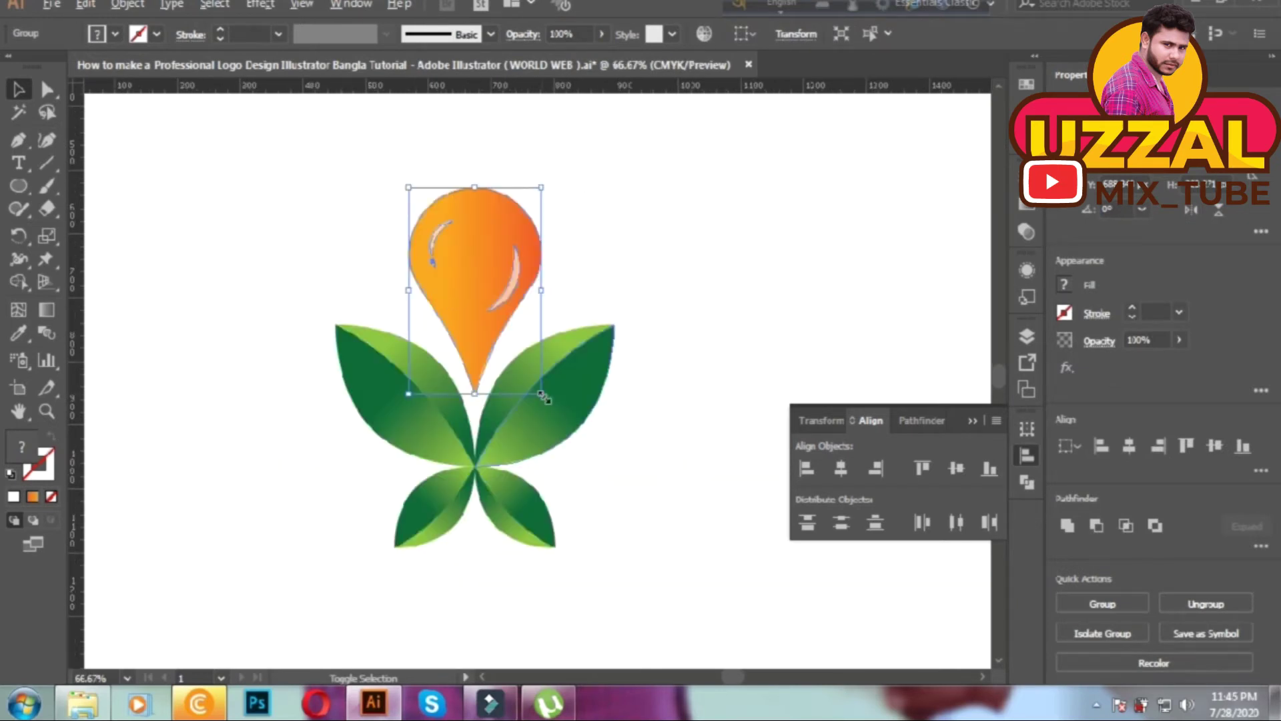
left_click_drag(542, 398, 551, 405)
left_click(591, 511)
left_click_drag(582, 572, 442, 482)
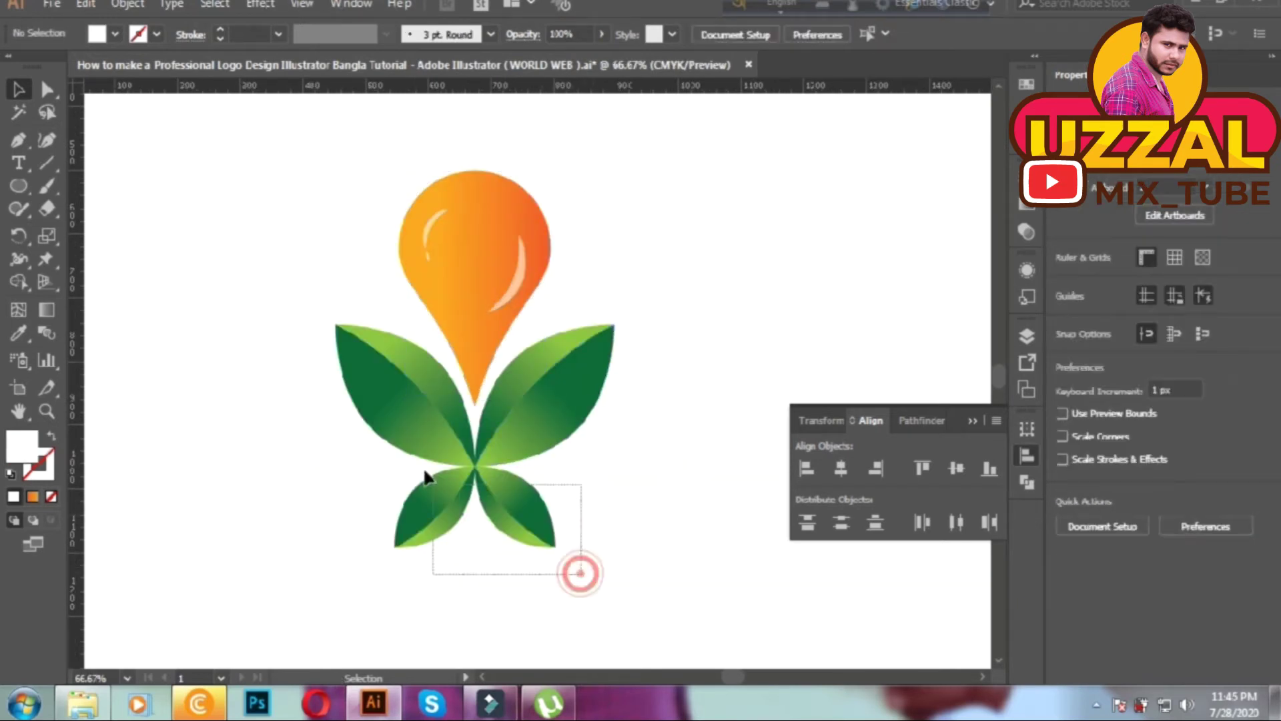
- Place a circle at the leaves' centre and add a 7 px Offset Path copy around it
key("ctrl+plus")
key("ctrl+plus")
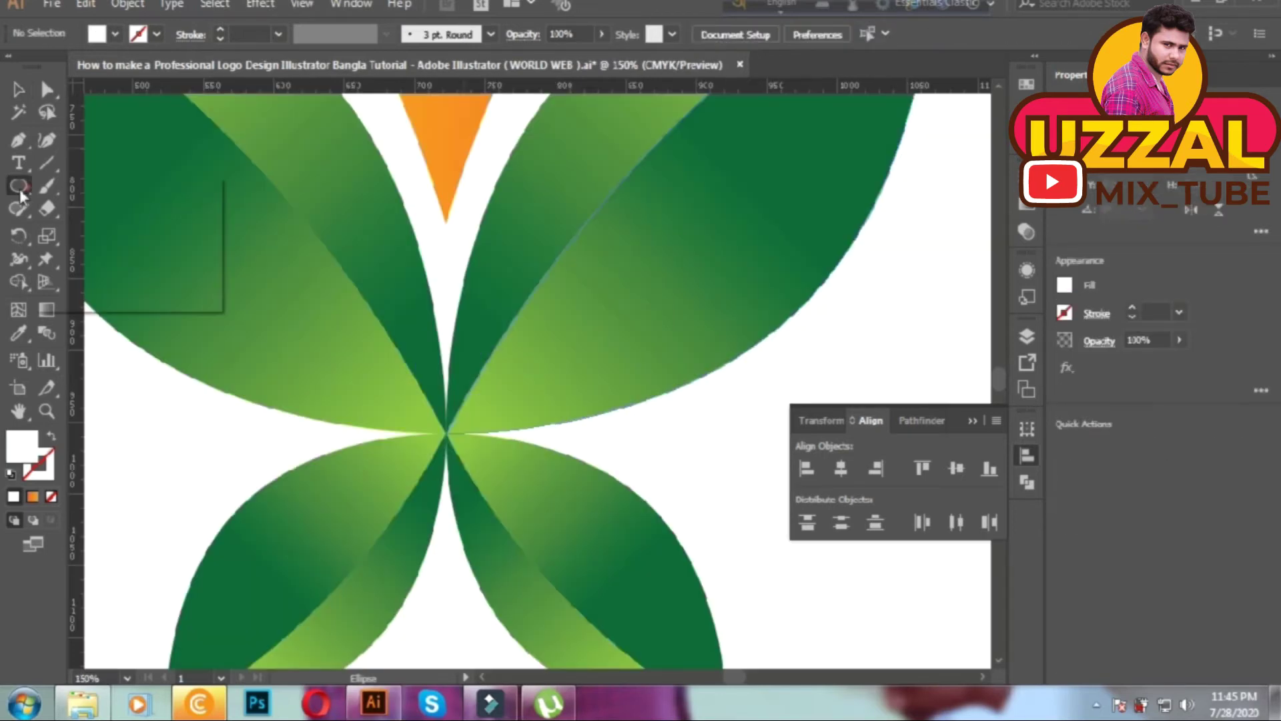
left_click(19, 185)
left_click(128, 4)
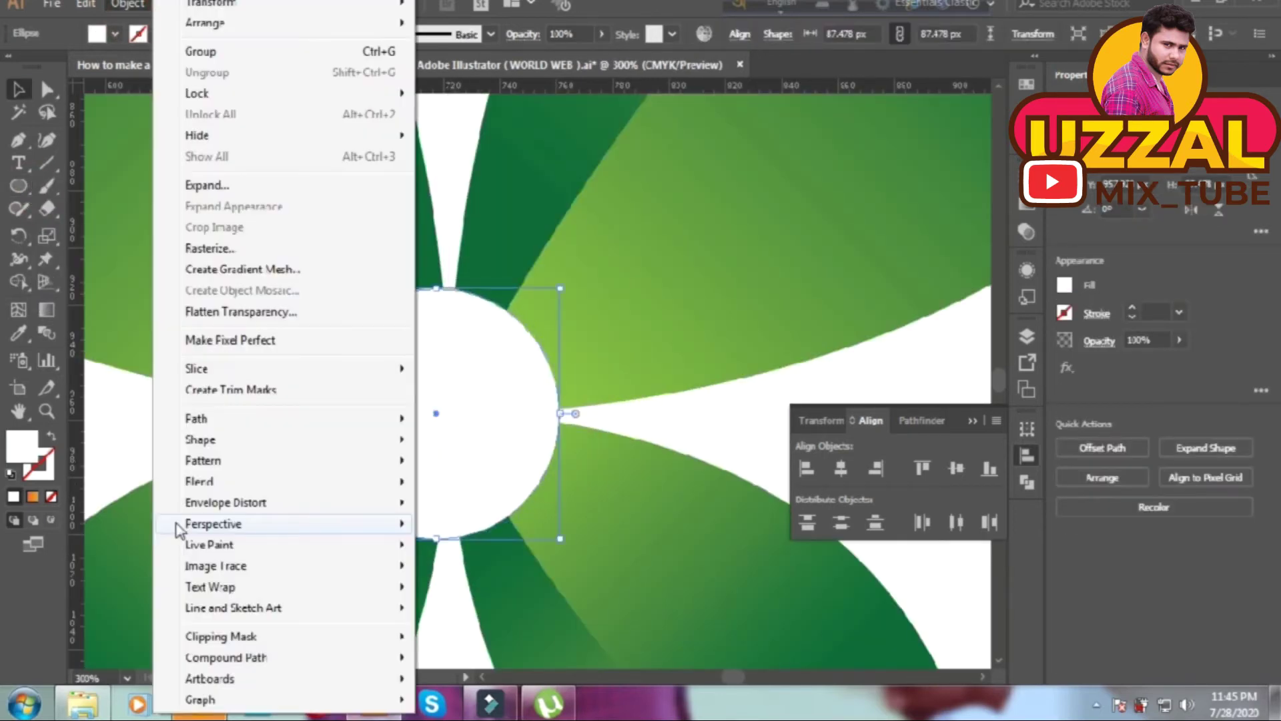
left_click(247, 422)
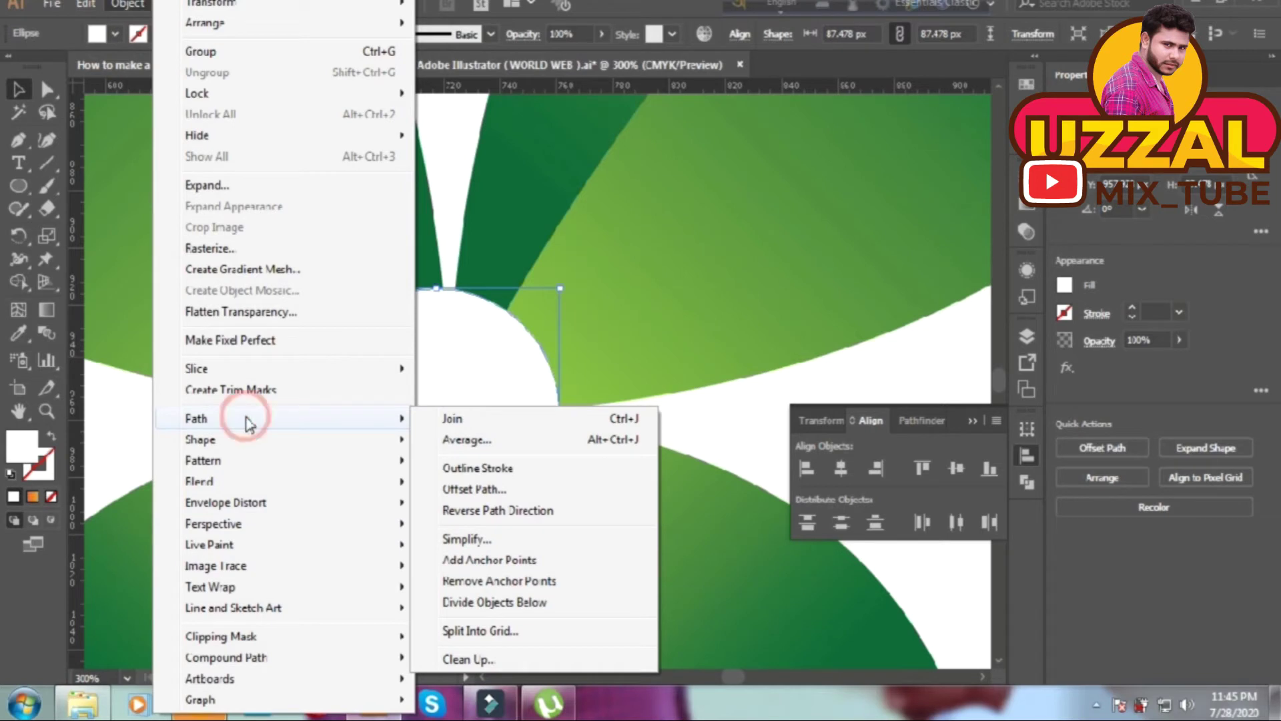
left_click(474, 489)
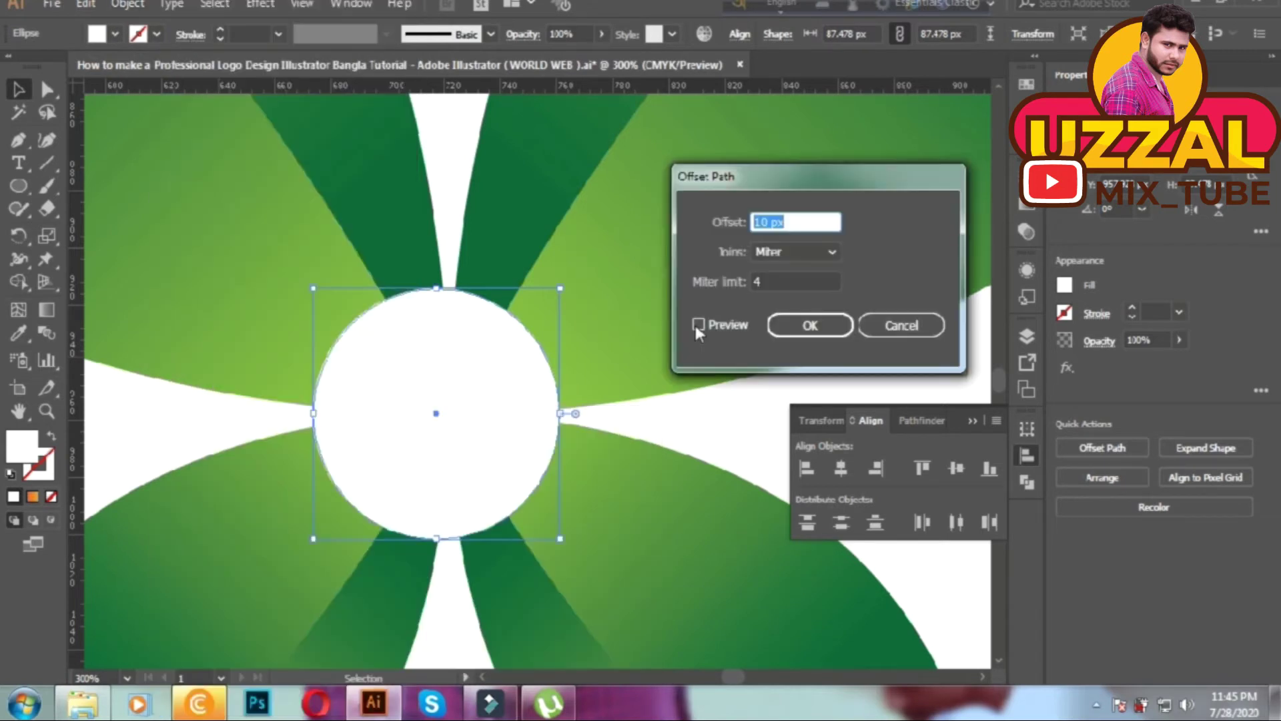
left_click(698, 325)
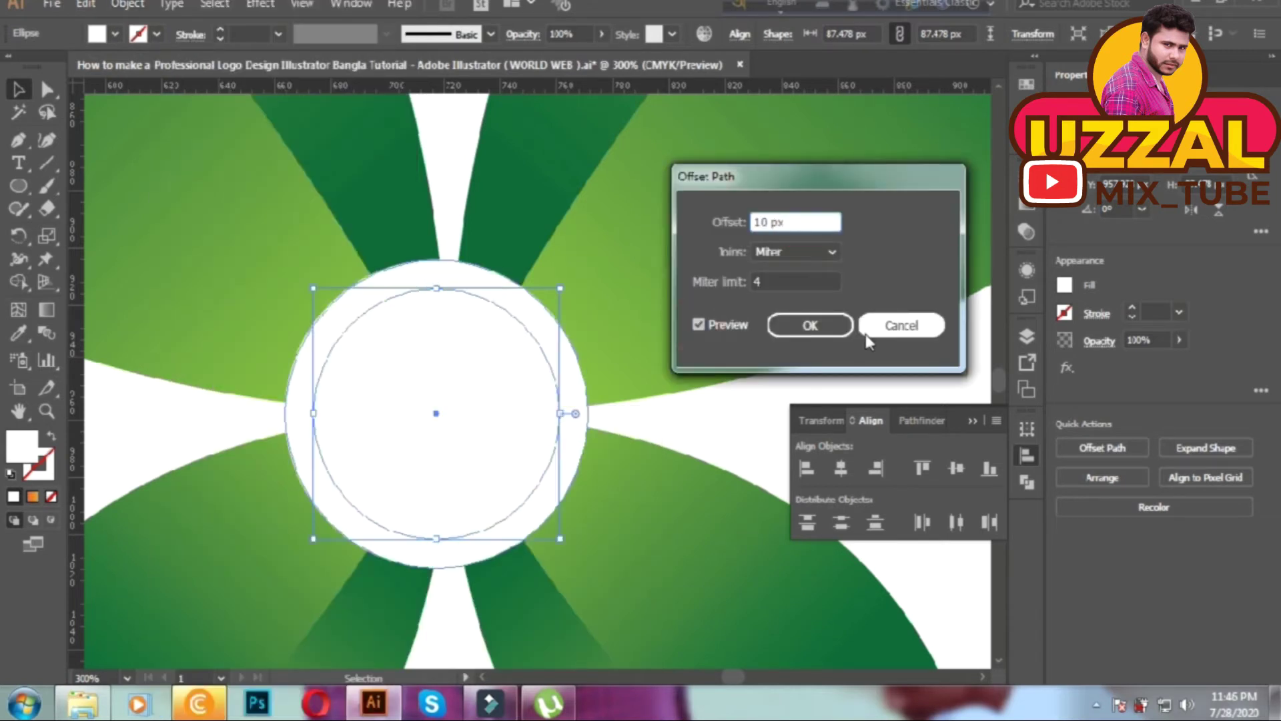
key("Down")
key("Down")
key("Down")
key("Down")
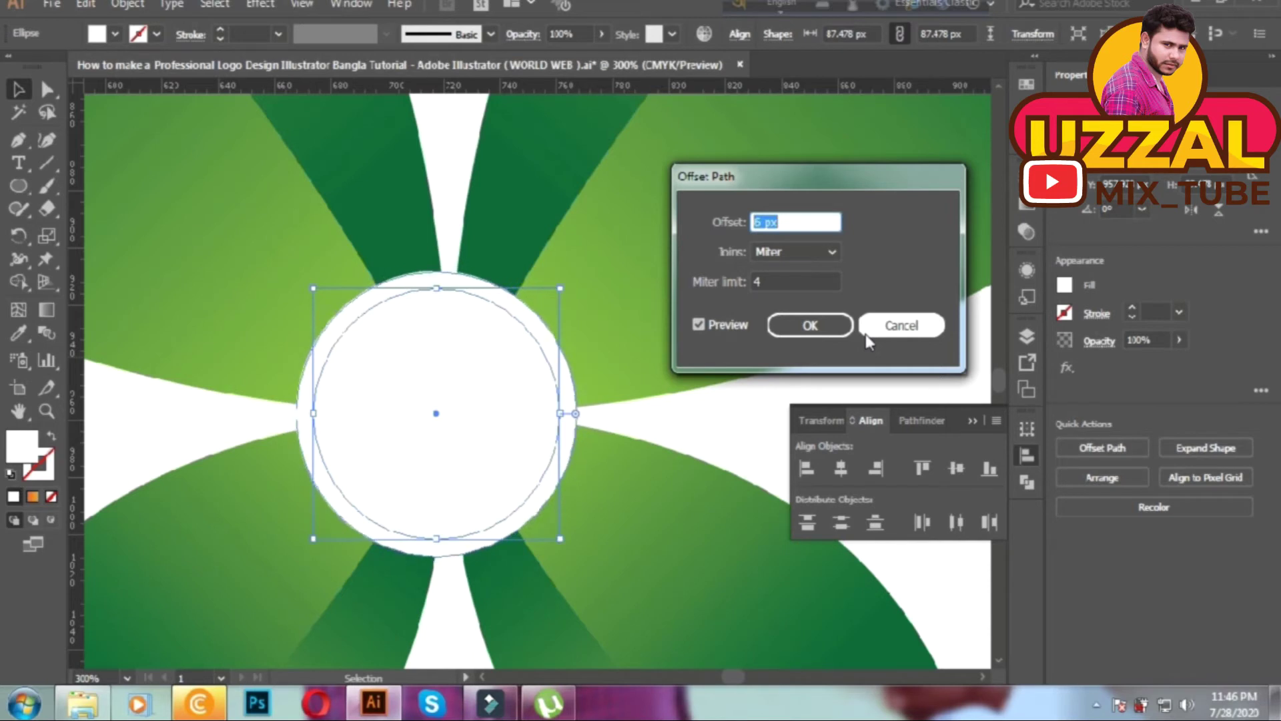
key("Down")
key("Up")
key("Up")
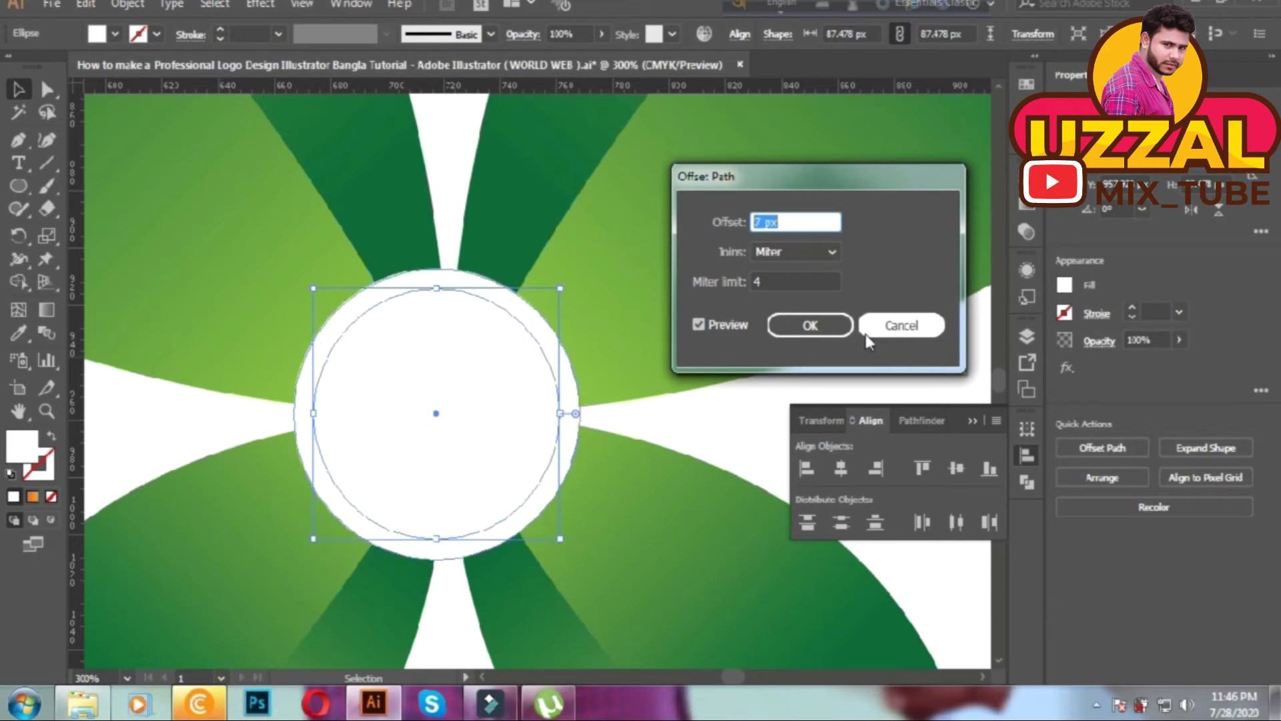
left_click(811, 325)
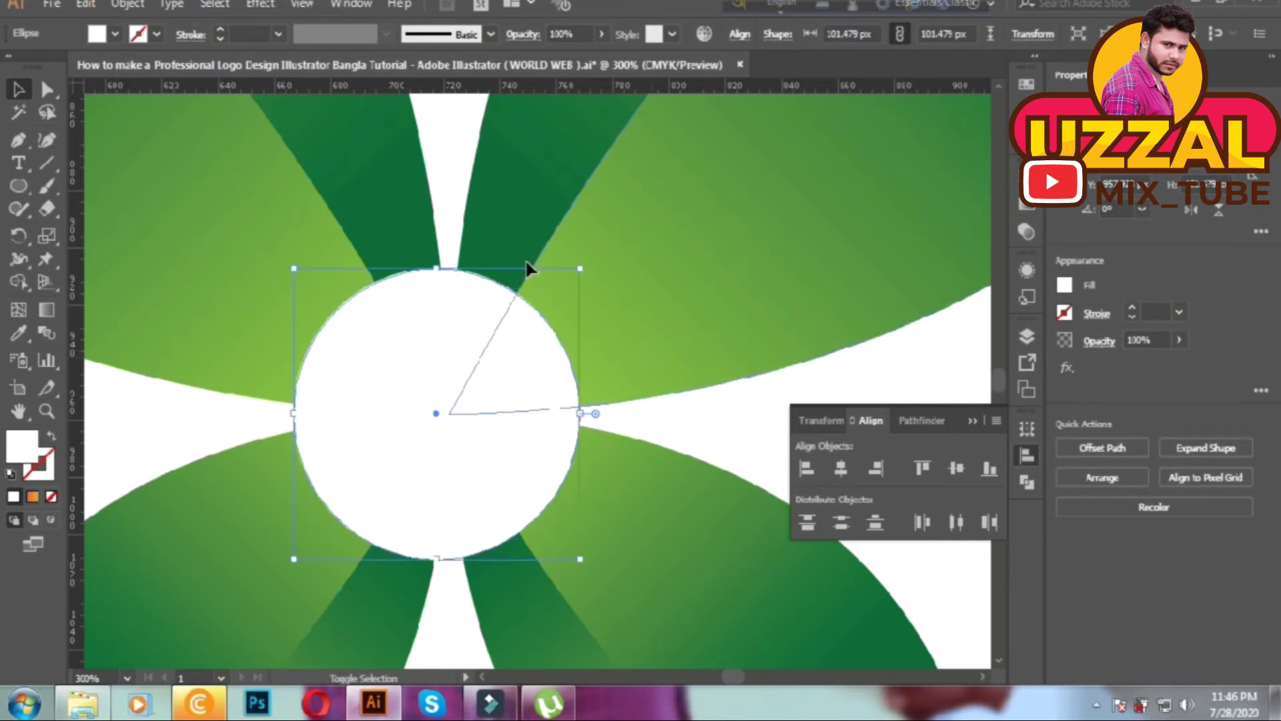
- Divide the overlapping circles with Pathfinder and ungroup the resulting pieces
left_click(917, 420)
left_click(810, 515)
right_click(504, 415)
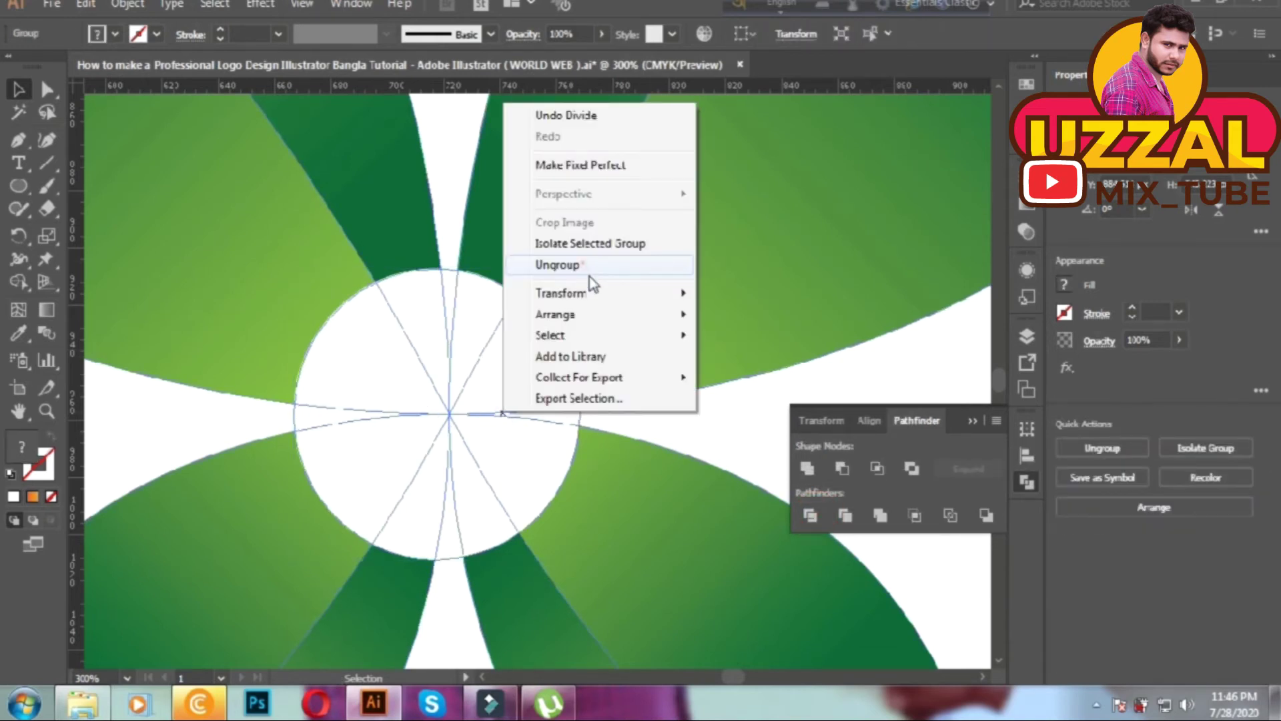
left_click(584, 265)
- Fill the inner circle piece with the green gradient and inspect the white wedge piece
key("ctrl+shift+a")
key("a")
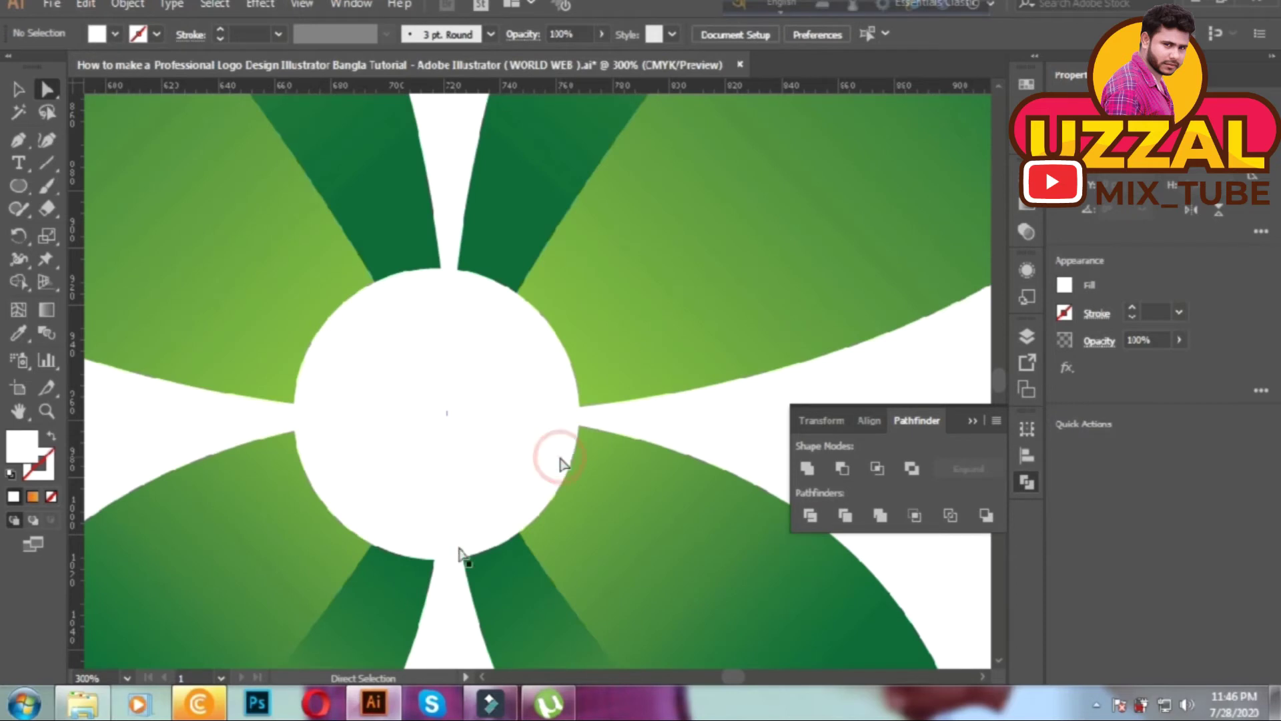
left_click(392, 289)
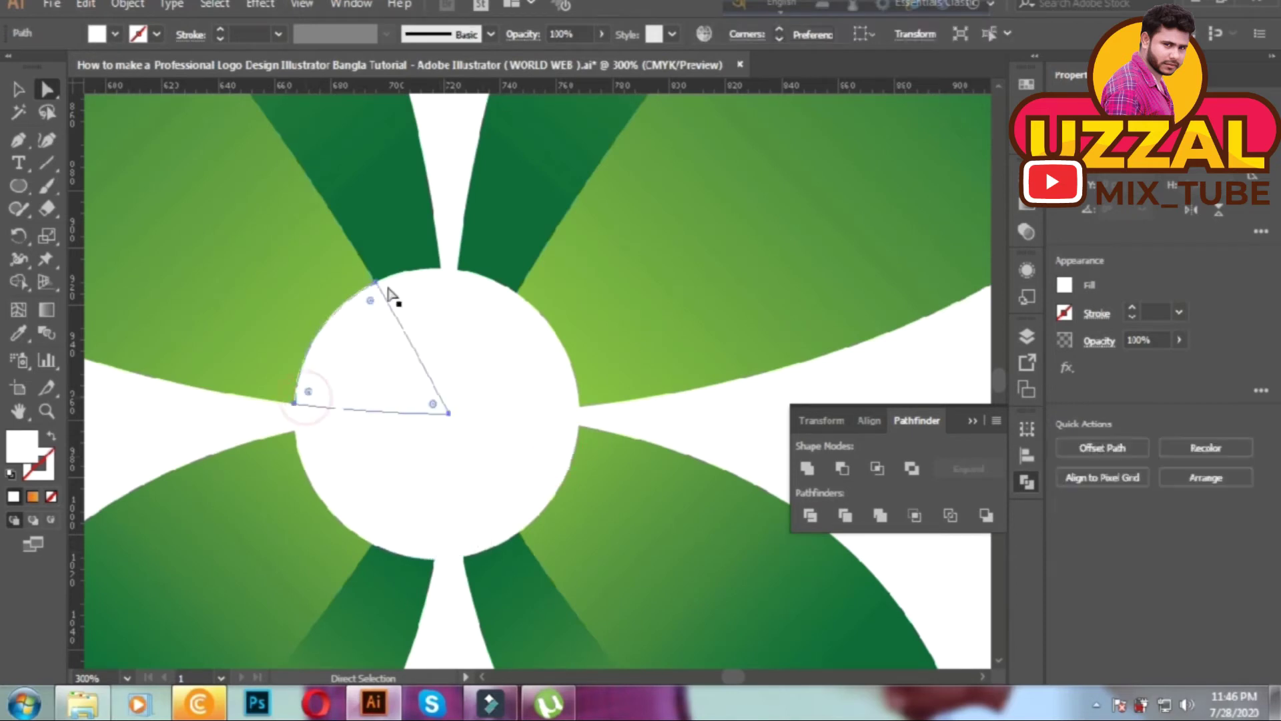
key("period")
key("v")
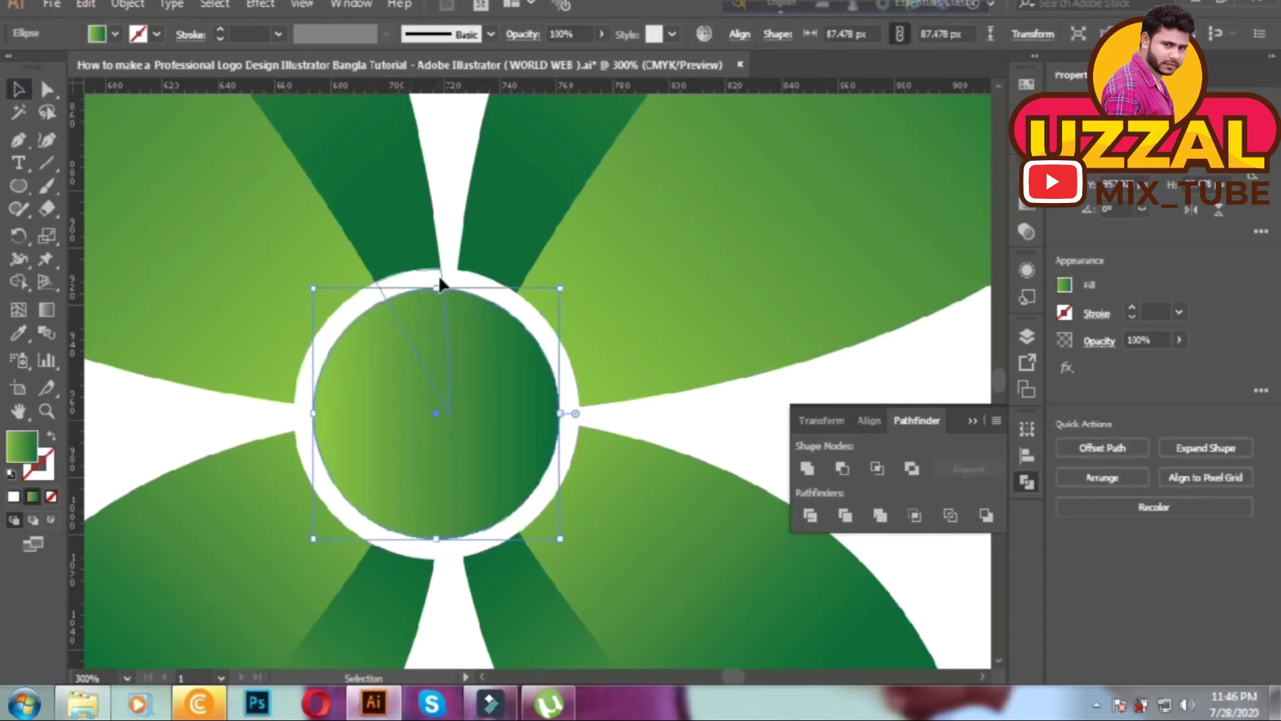
left_click(438, 277)
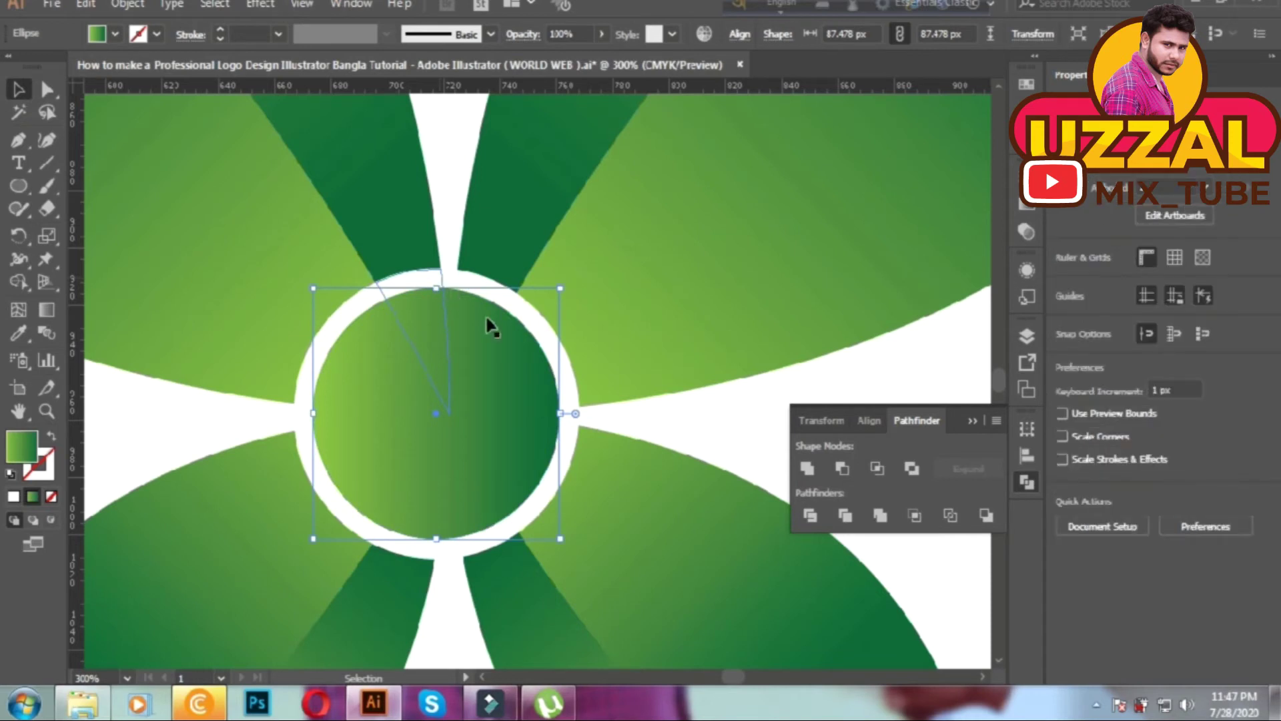
left_click(459, 284)
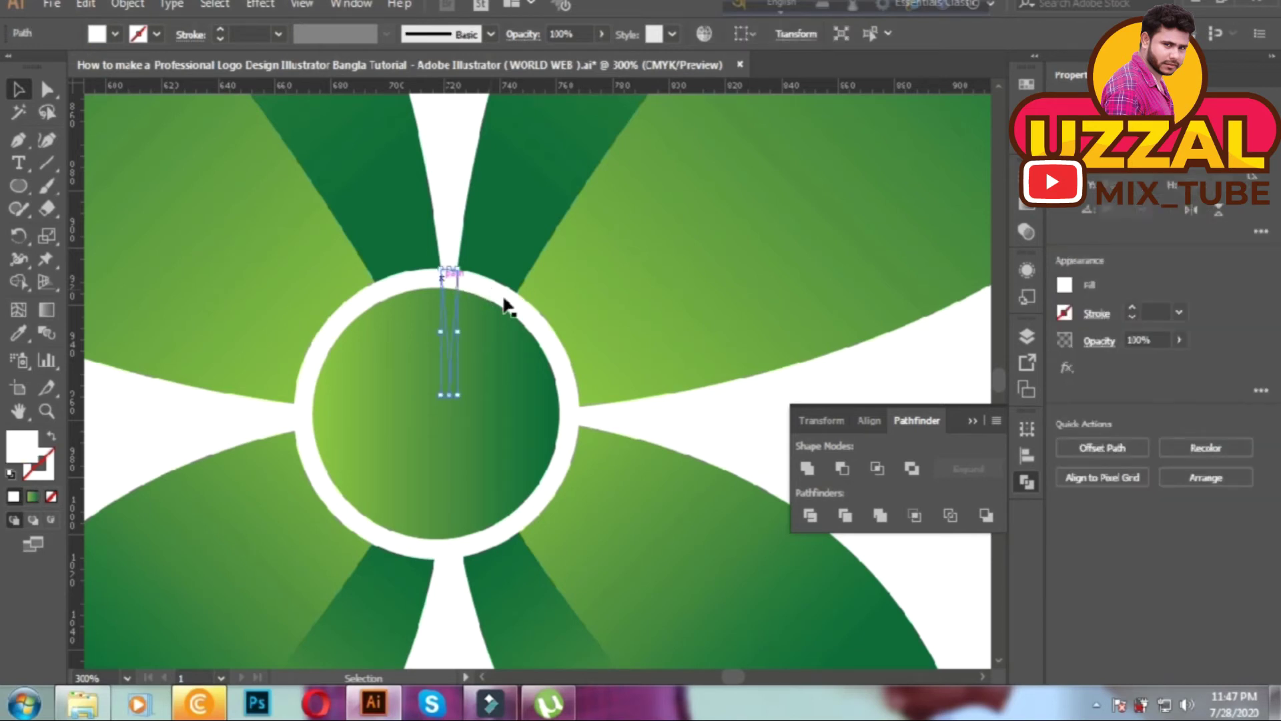
left_click(563, 356)
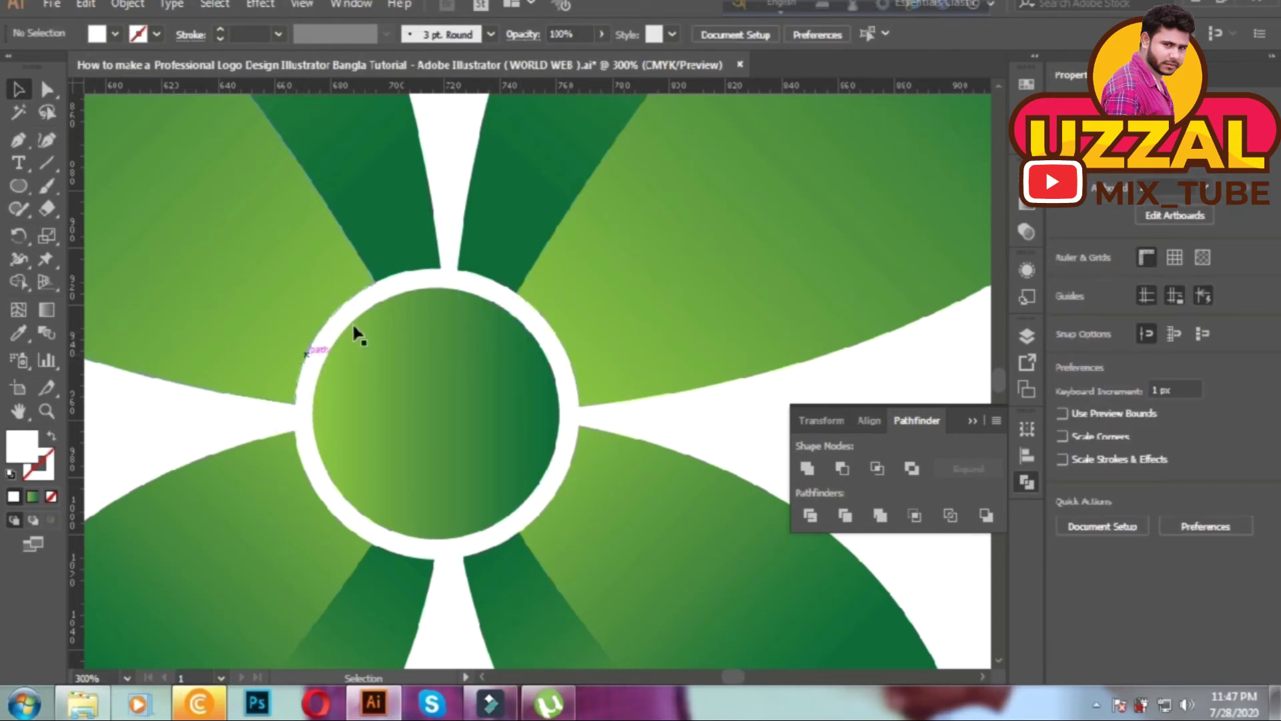
left_click(495, 473)
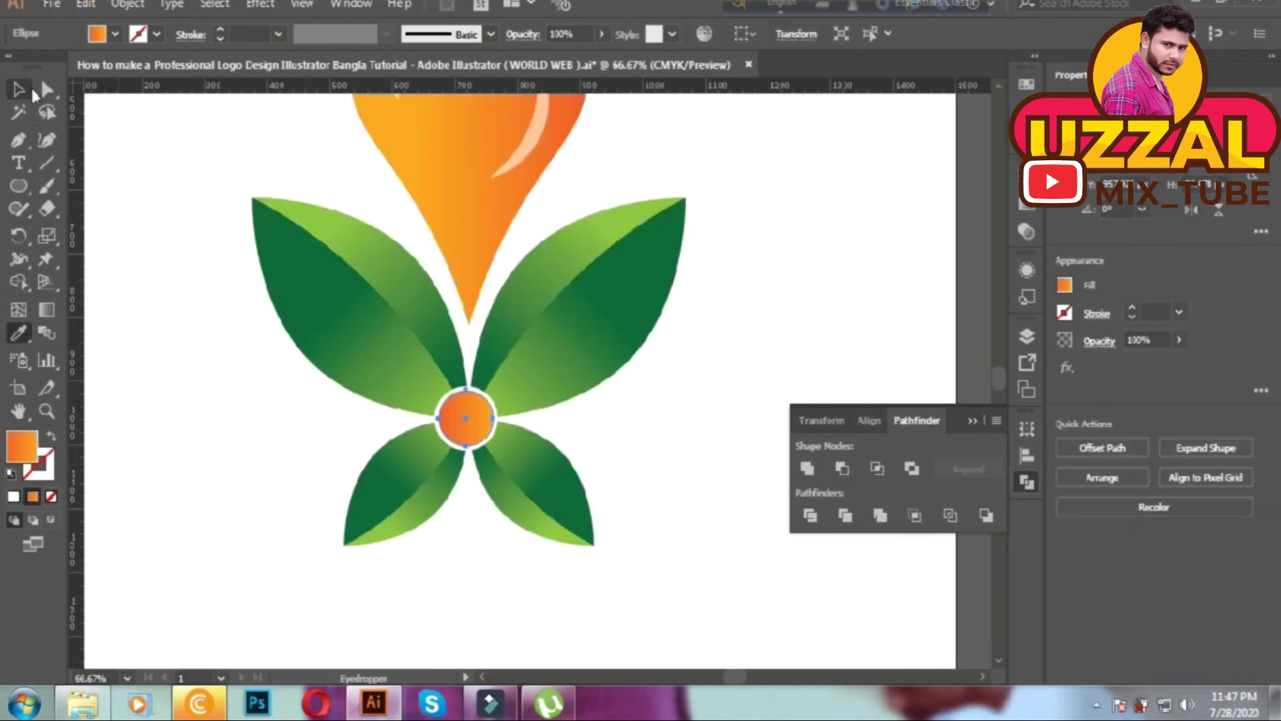
- Adjust the centre circle's orange gradient and select all the flower pieces
key("g")
key("ctrl+plus")
key("ctrl+plus")
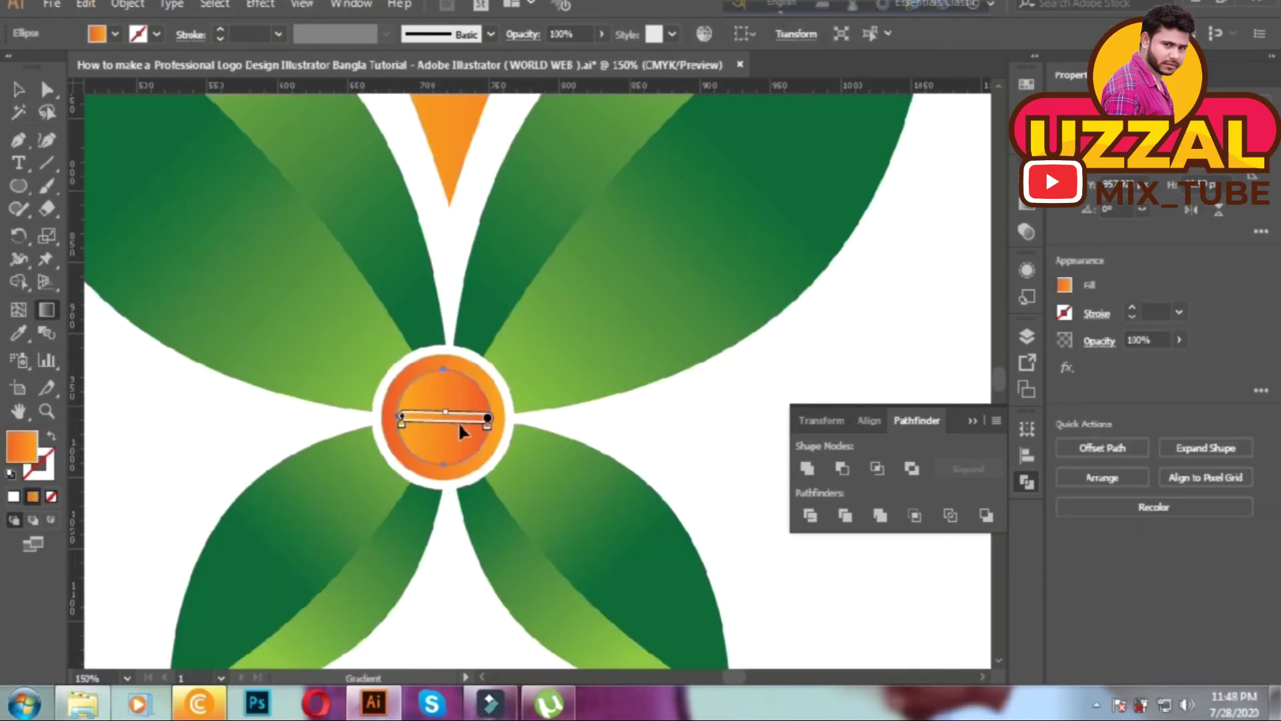
key("v")
left_click(691, 443)
key("ctrl+minus")
key("ctrl+minus")
key("ctrl+minus")
left_click_drag(532, 406, 538, 398)
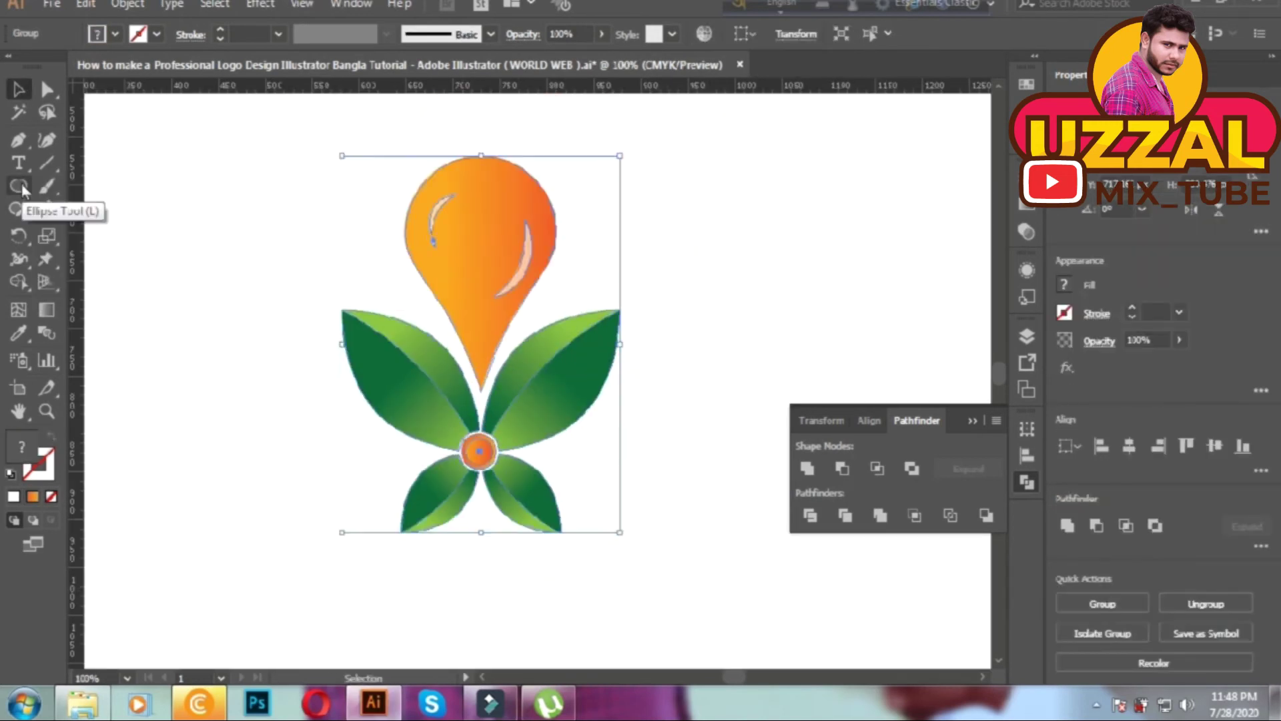
- Draw a square centred on the flower with swapped fill and outline and a 10 pt stroke
left_click(19, 186)
mouse_move(374, 272)
left_mouse_down()
mouse_move(600, 568)
mouse_move(683, 552)
left_mouse_up()
left_click(51, 440)
type("10")
key("Return")
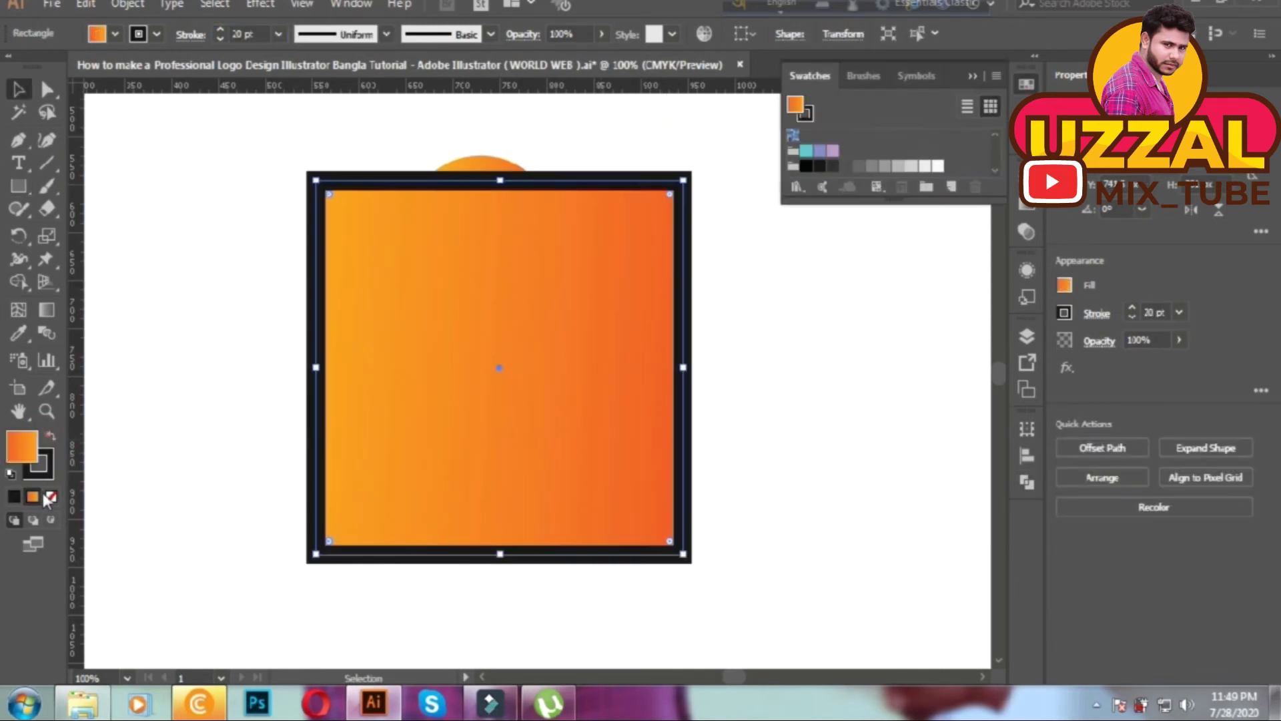
- Make the square's outline black at 15 pt with rounded corners, and centre the flower in it
left_click(832, 134)
key("Down")
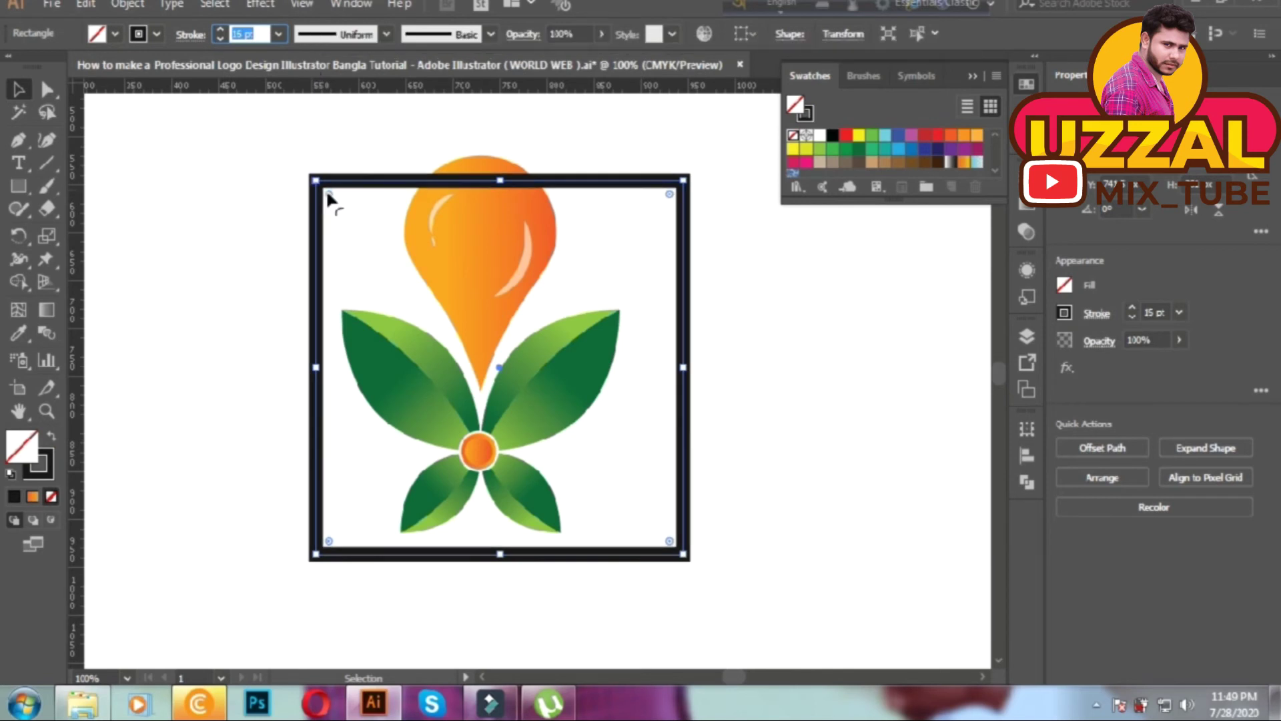
left_click_drag(328, 194, 360, 224)
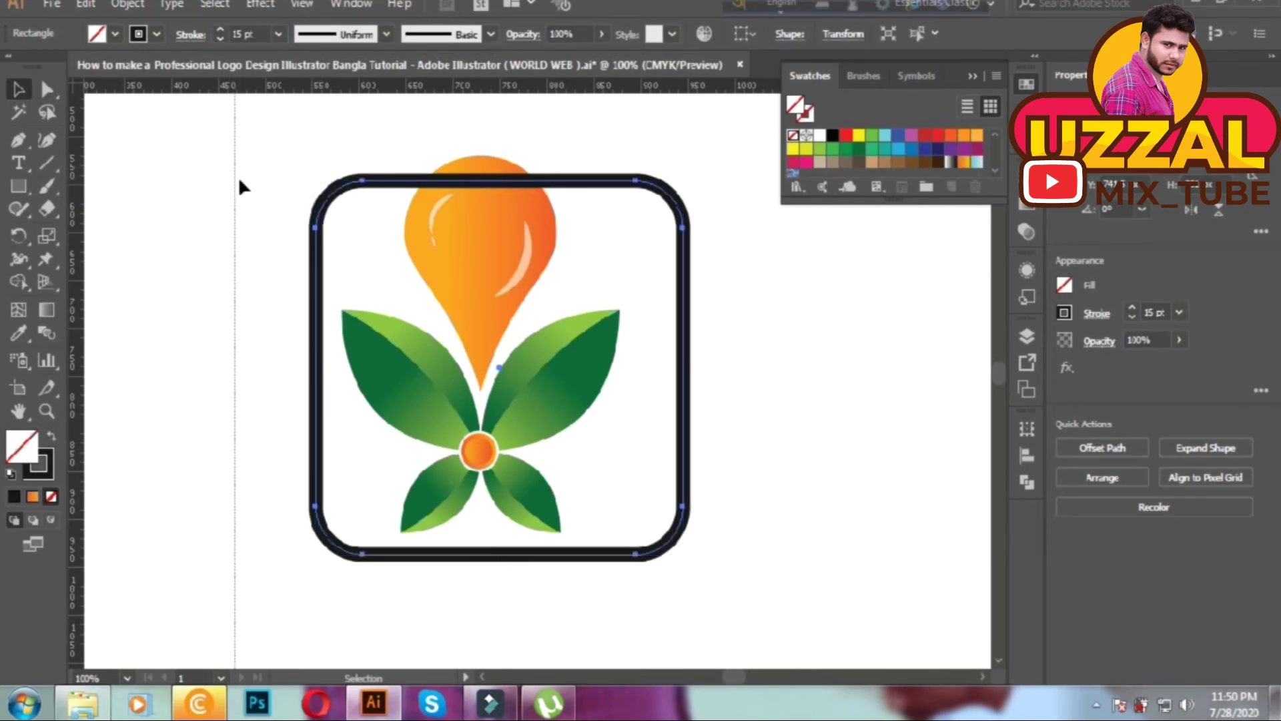
left_click(238, 177)
key("ctrl+a")
left_click(957, 468)
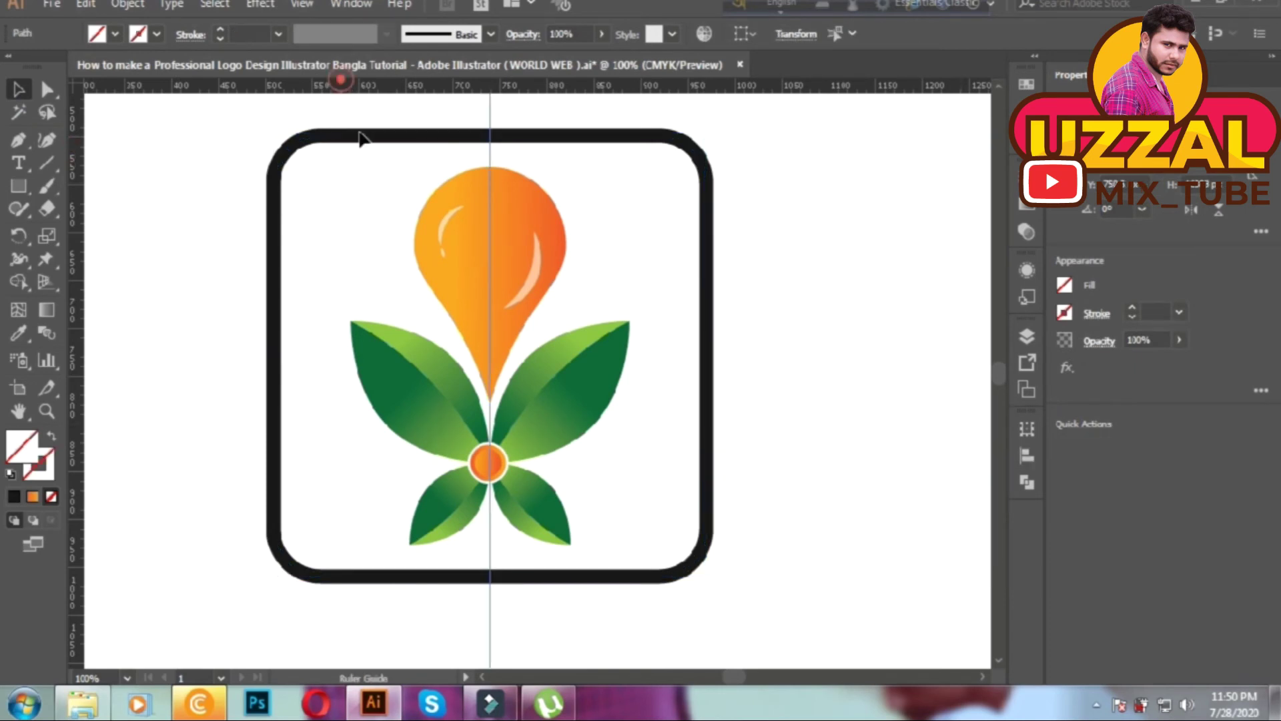
- Delete anchors and pieces of the old gapped frame around the flower
left_click_drag(344, 86, 701, 384)
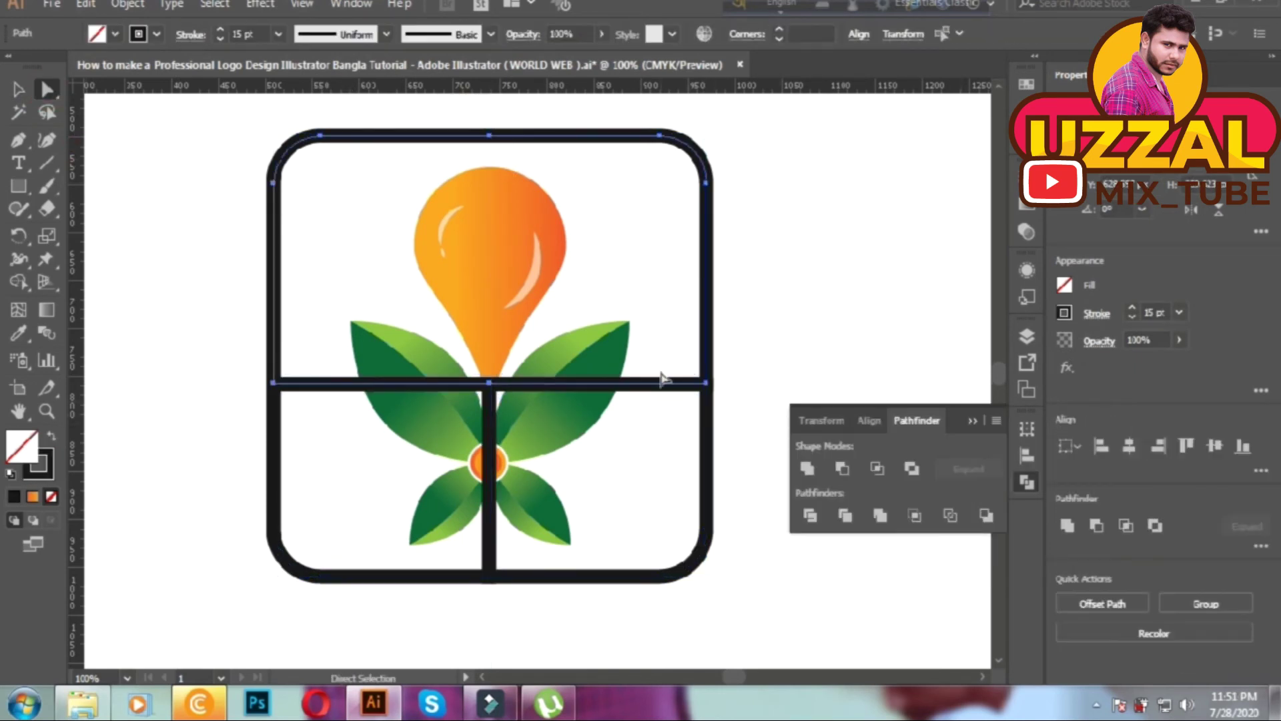
key("Delete")
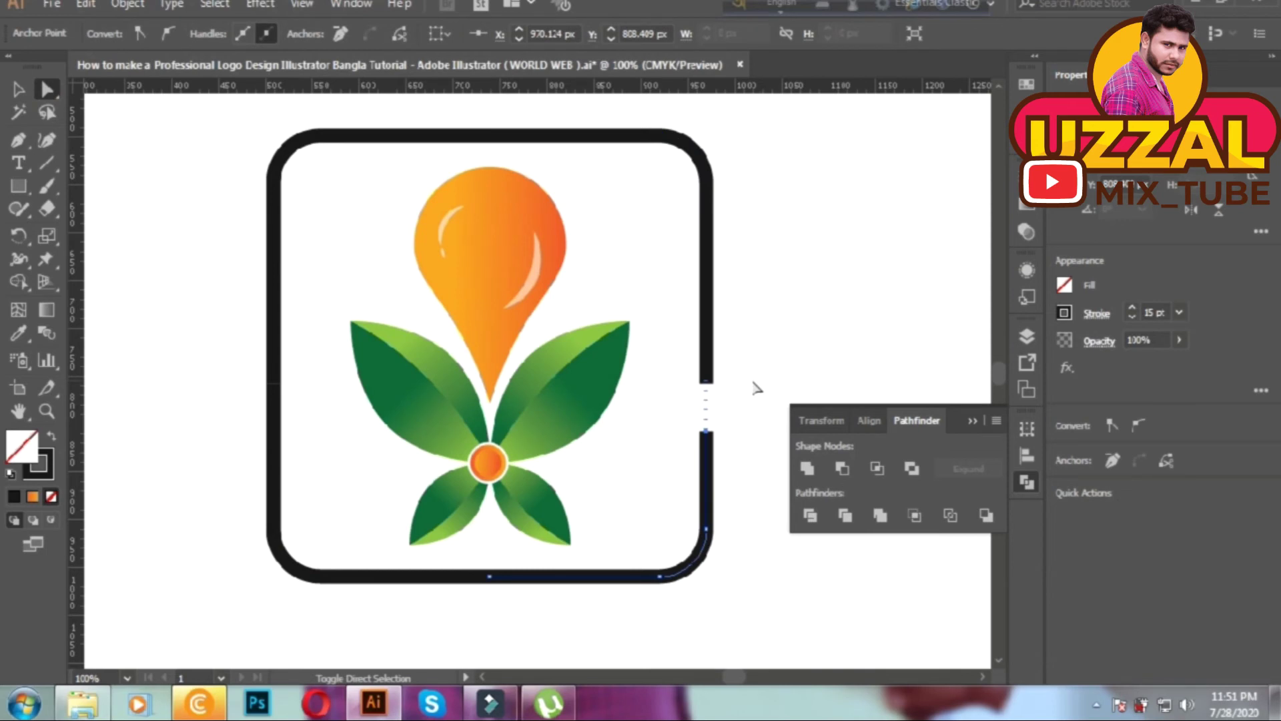
left_click(706, 383)
key("Delete")
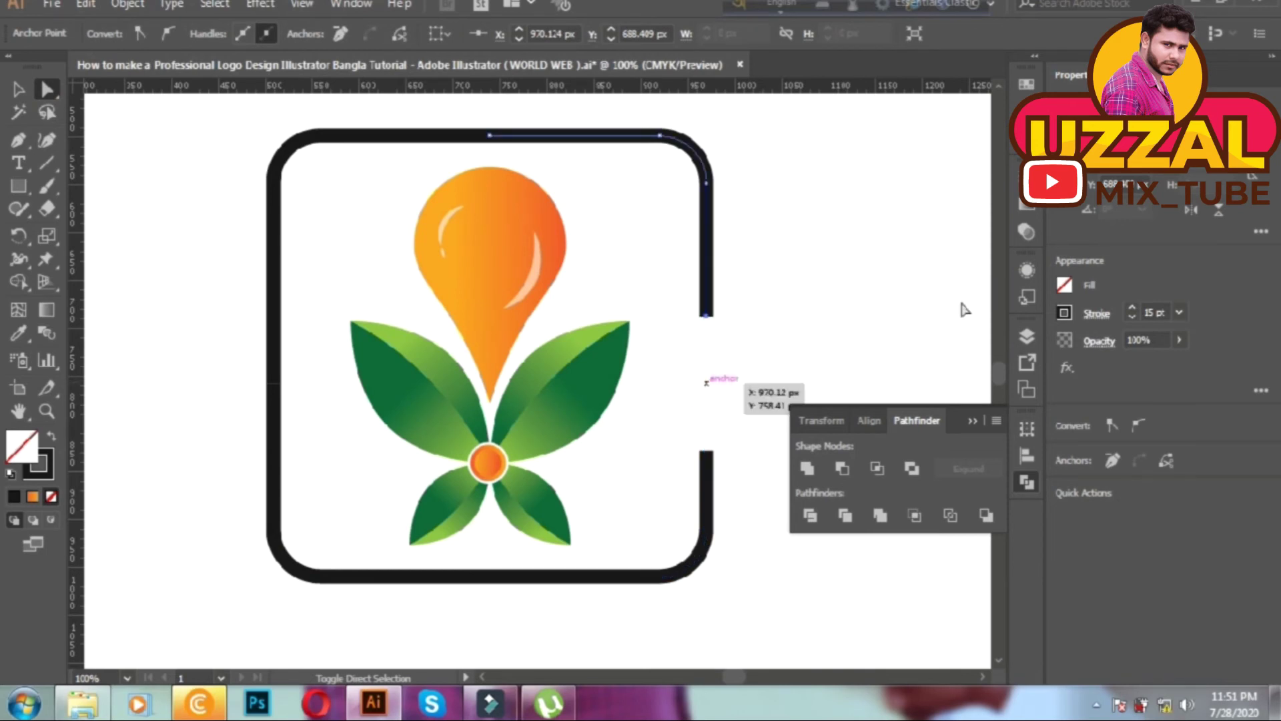
left_click(490, 134)
key("Delete")
left_click(273, 383)
key("Delete")
left_click(490, 576)
key("Delete")
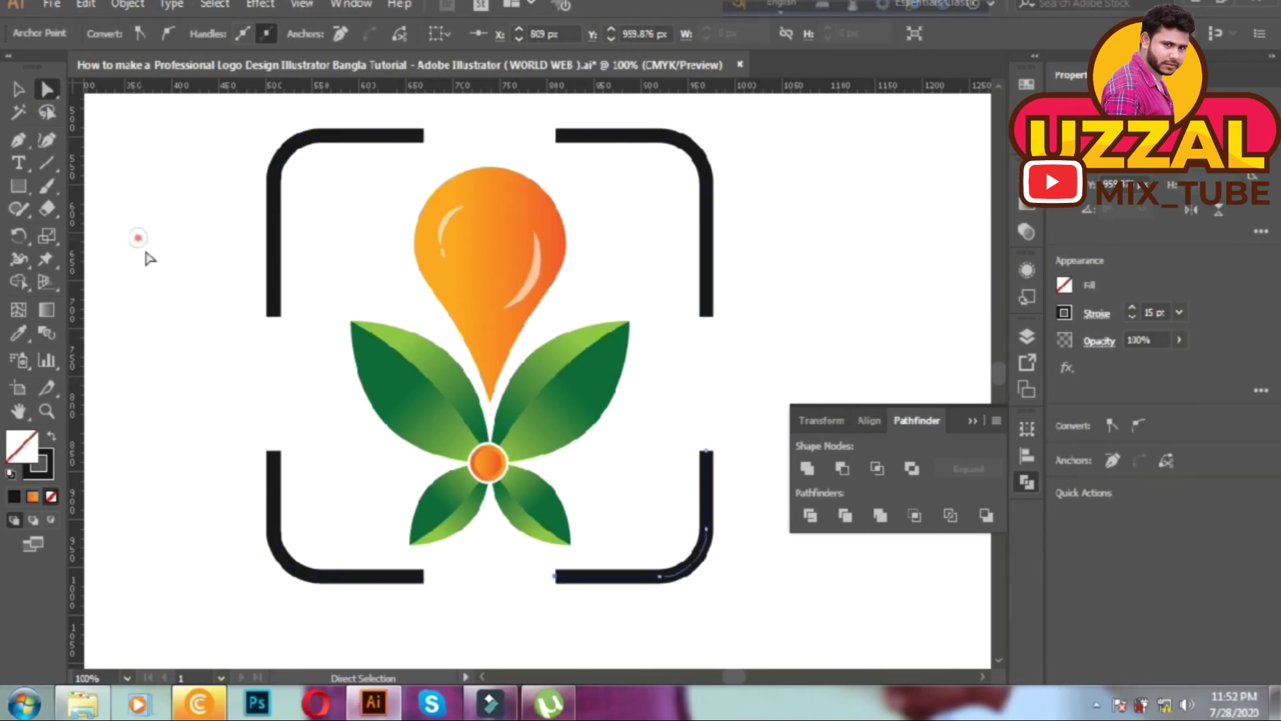
left_click(138, 238)
- Select the remaining frame anchors and corner piece, then clear the selection
key("ctrl+minus")
key("ctrl+minus")
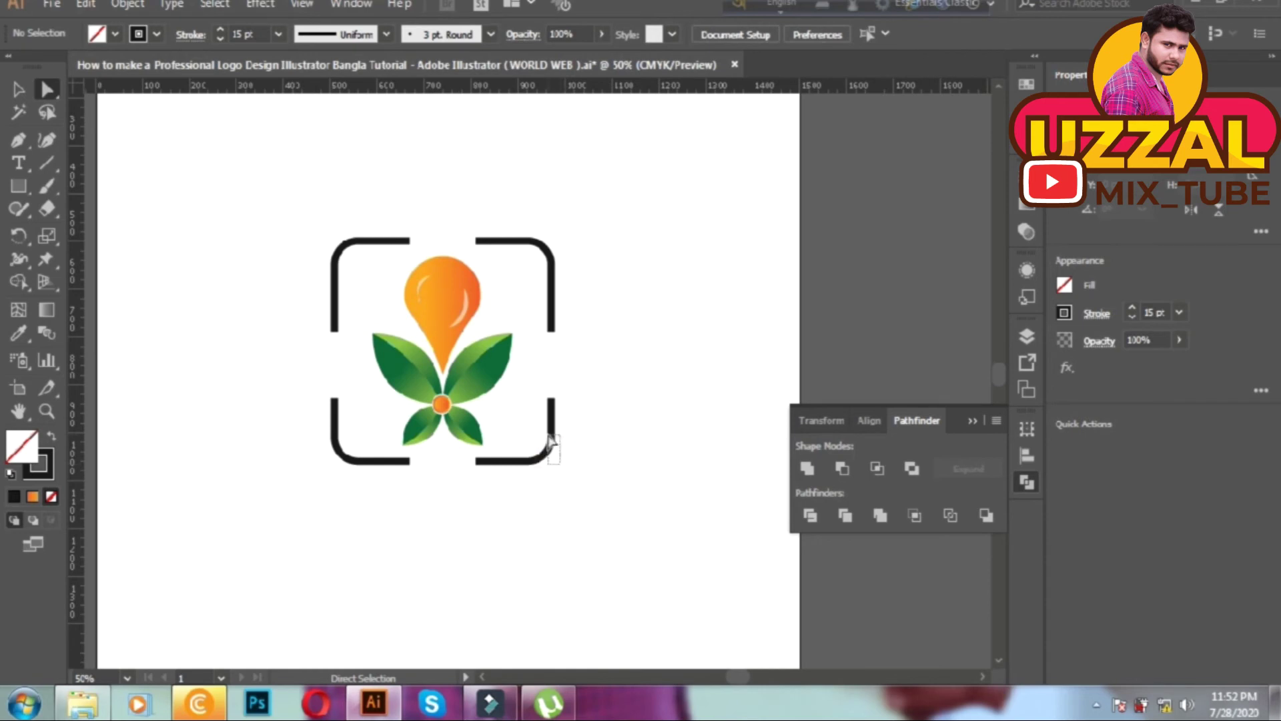
left_click_drag(561, 464, 552, 286)
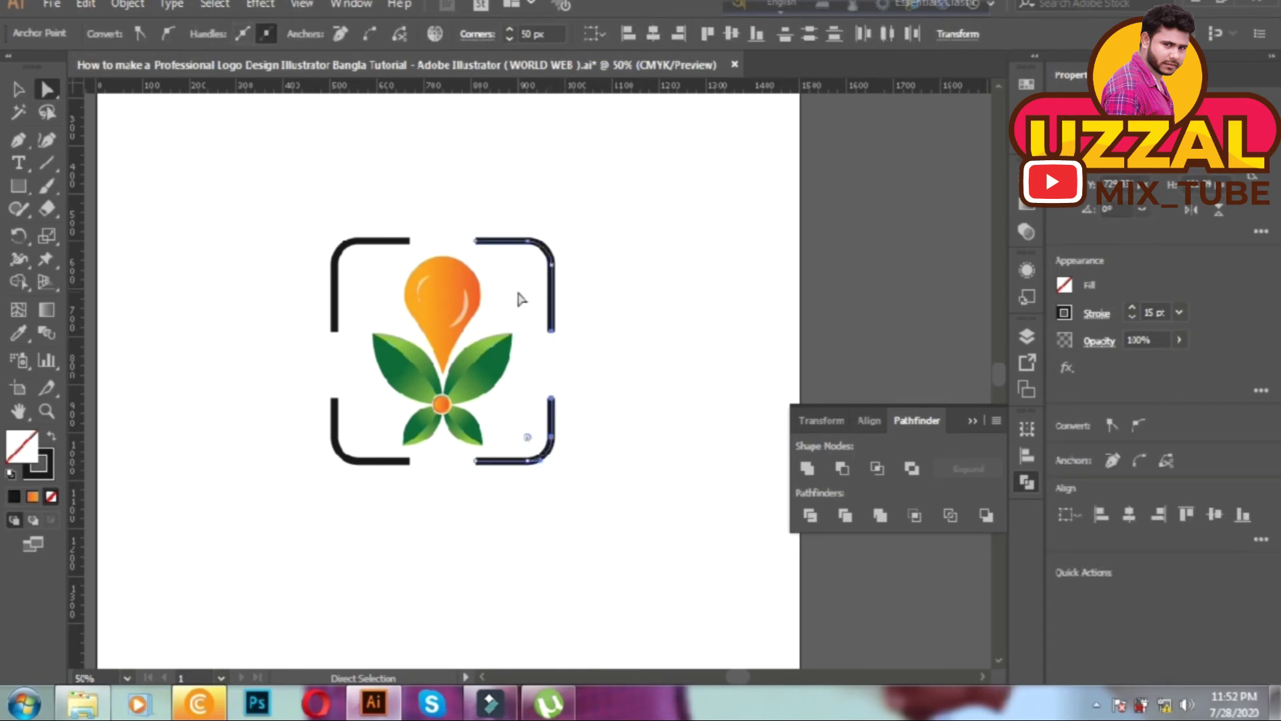
key("ctrl+plus")
left_click_drag(238, 208, 279, 285)
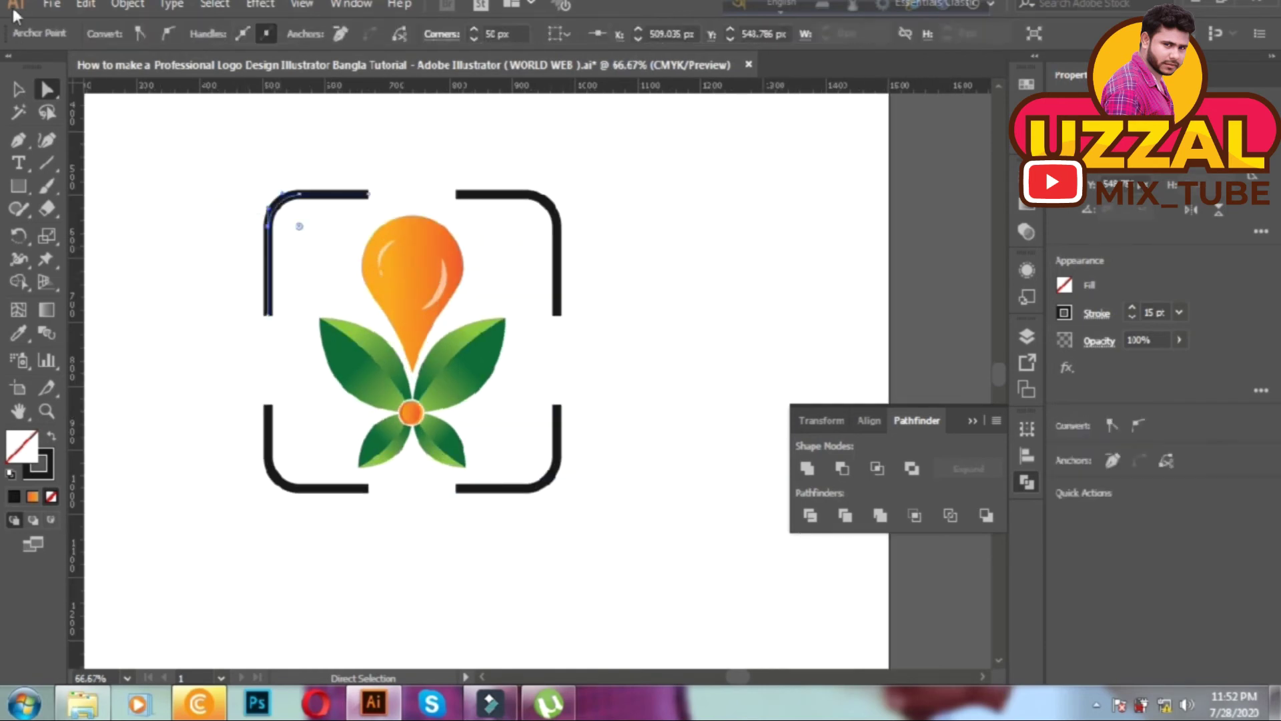
left_click(19, 89)
left_click(609, 556)
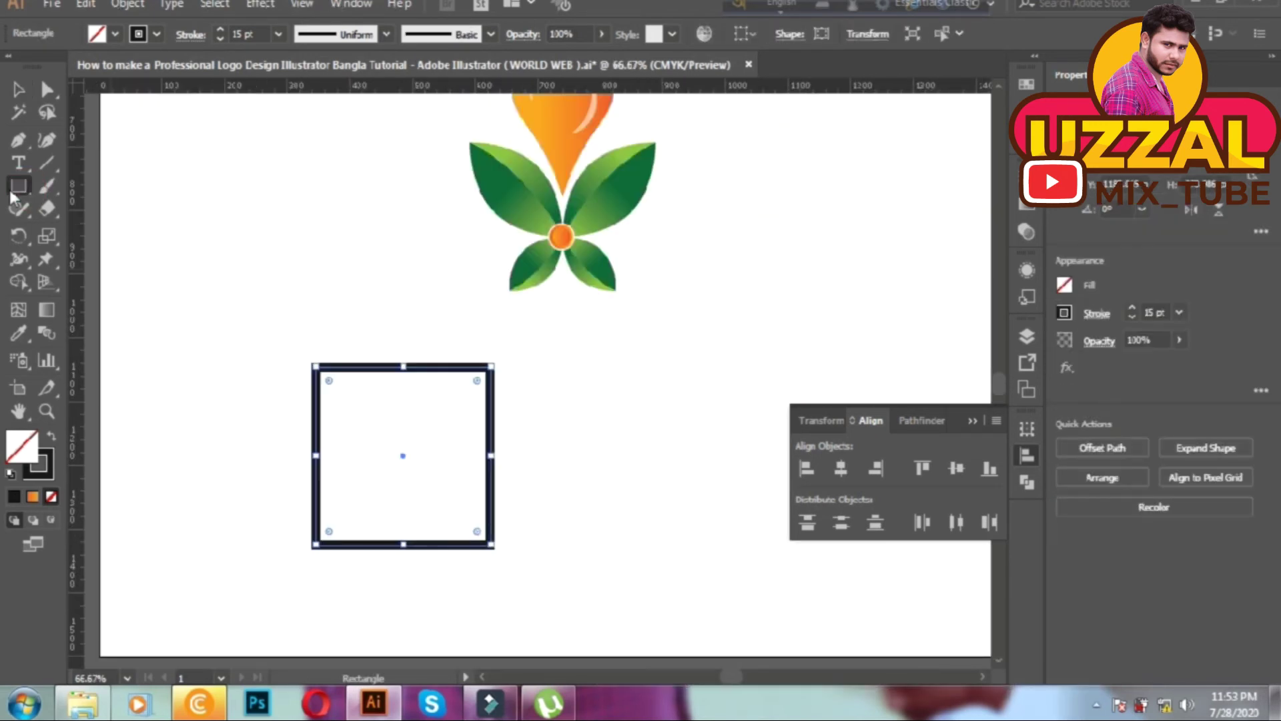
- Add an anchor point at the square's top-middle with the Add Anchor Point tool
key("v")
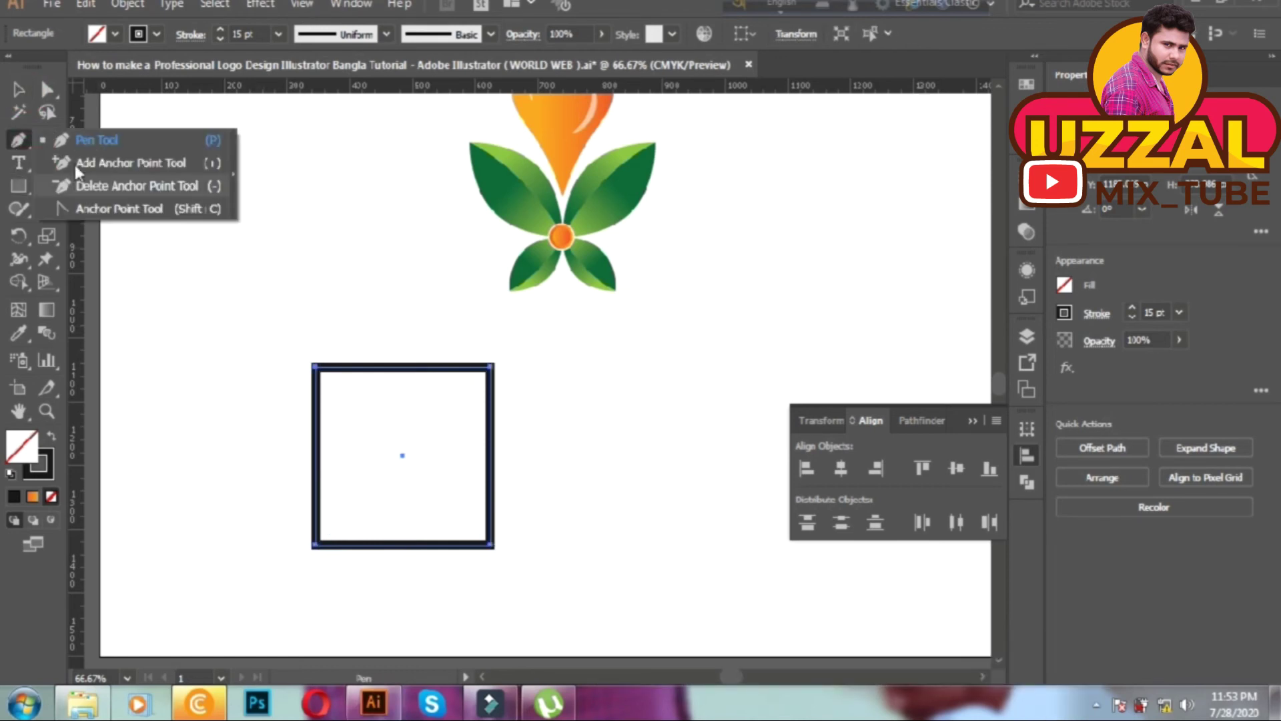
left_click_drag(16, 148, 74, 162)
left_click(402, 365)
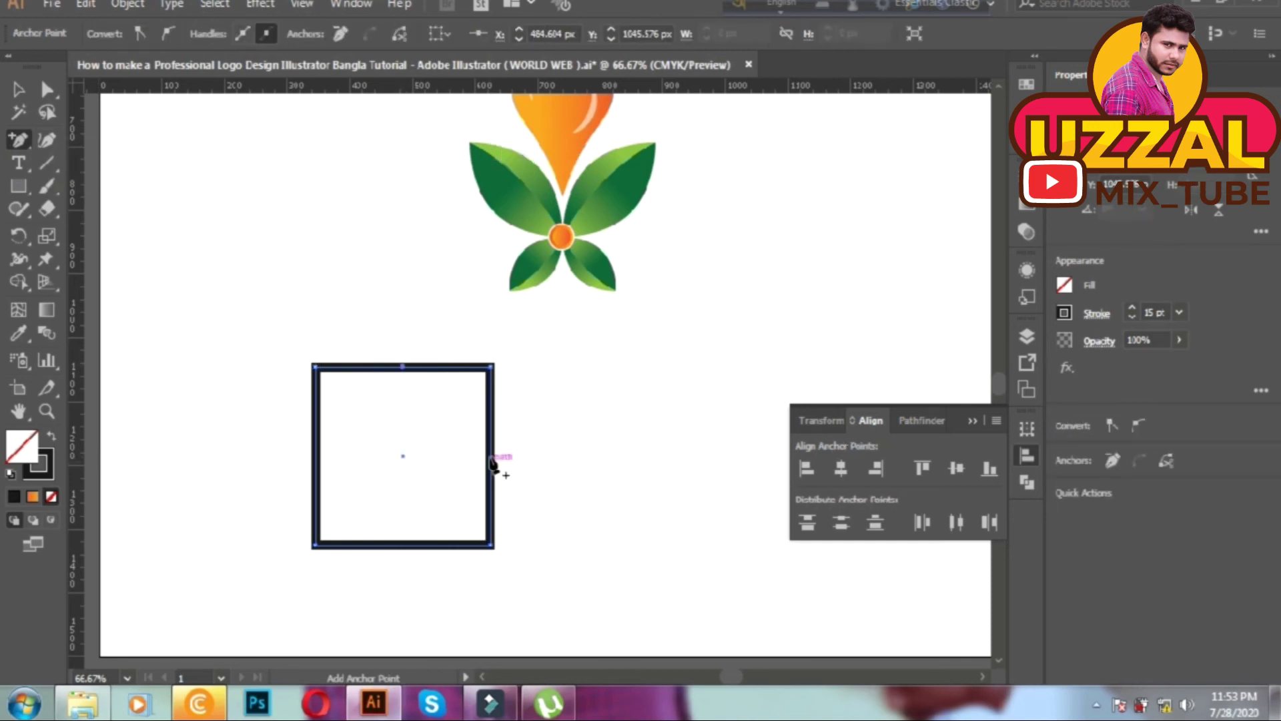
left_click(402, 544)
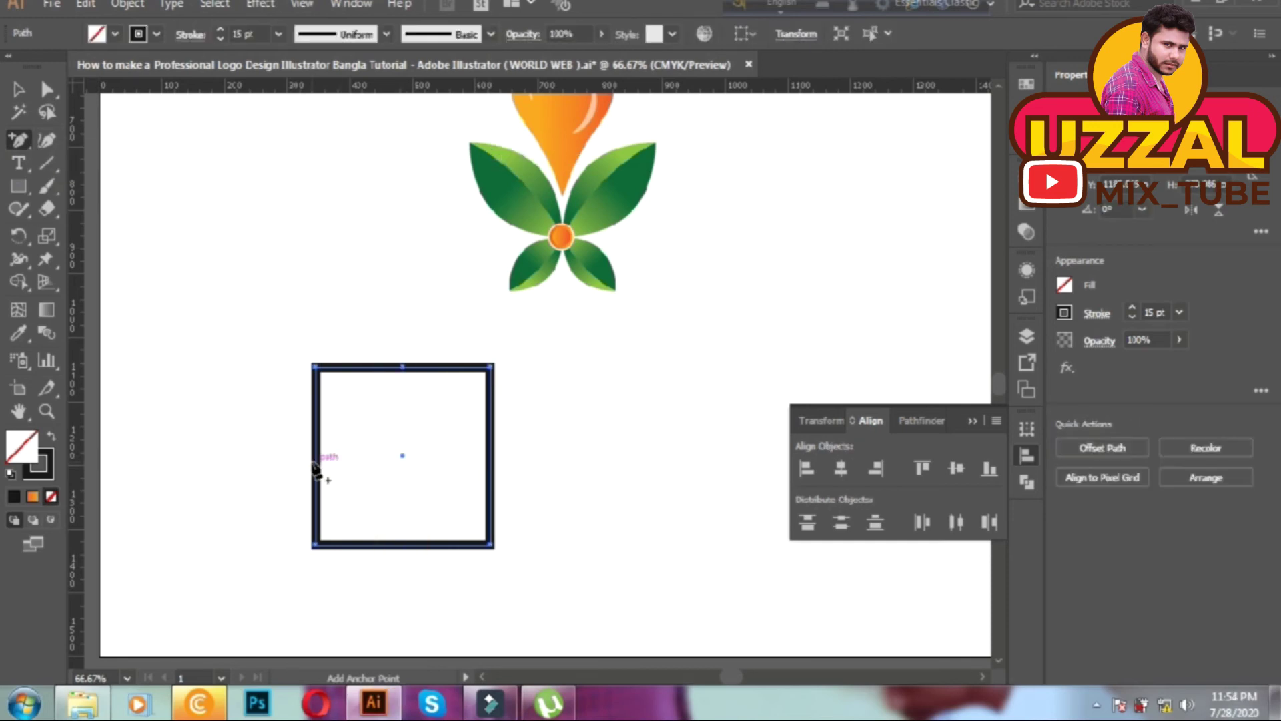
key("ctrl+z")
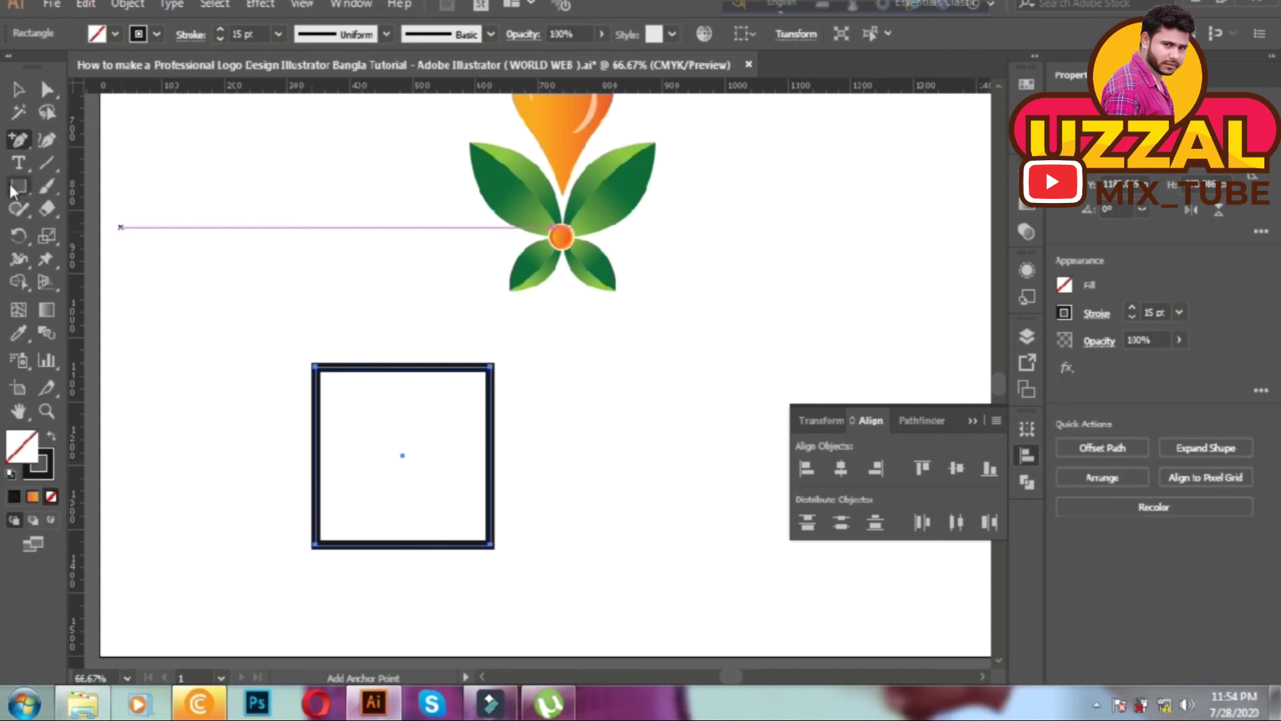
left_click(402, 367)
- Round the square's corners, cut the path at the top-middle, and shift that end left
key("c")
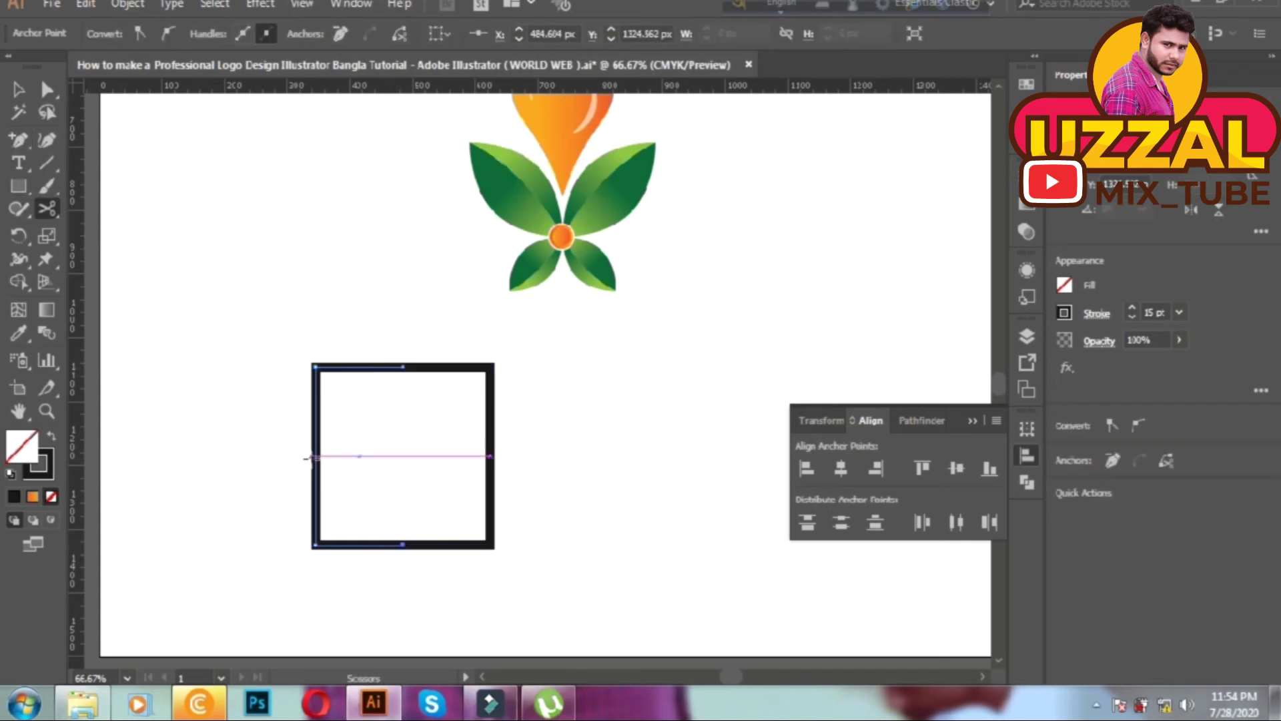
key("a")
left_click_drag(300, 292, 347, 398)
key("ctrl+plus")
key("ctrl+plus")
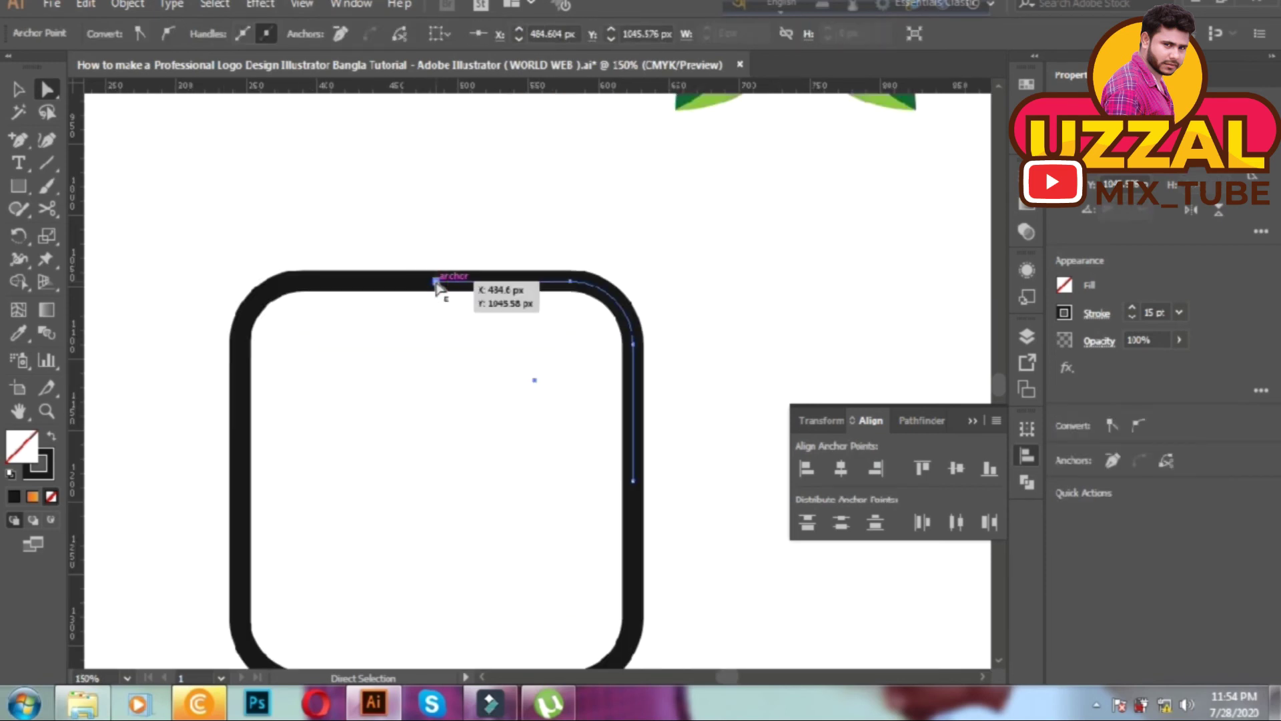
left_click_drag(444, 281, 438, 286)
left_click(435, 283)
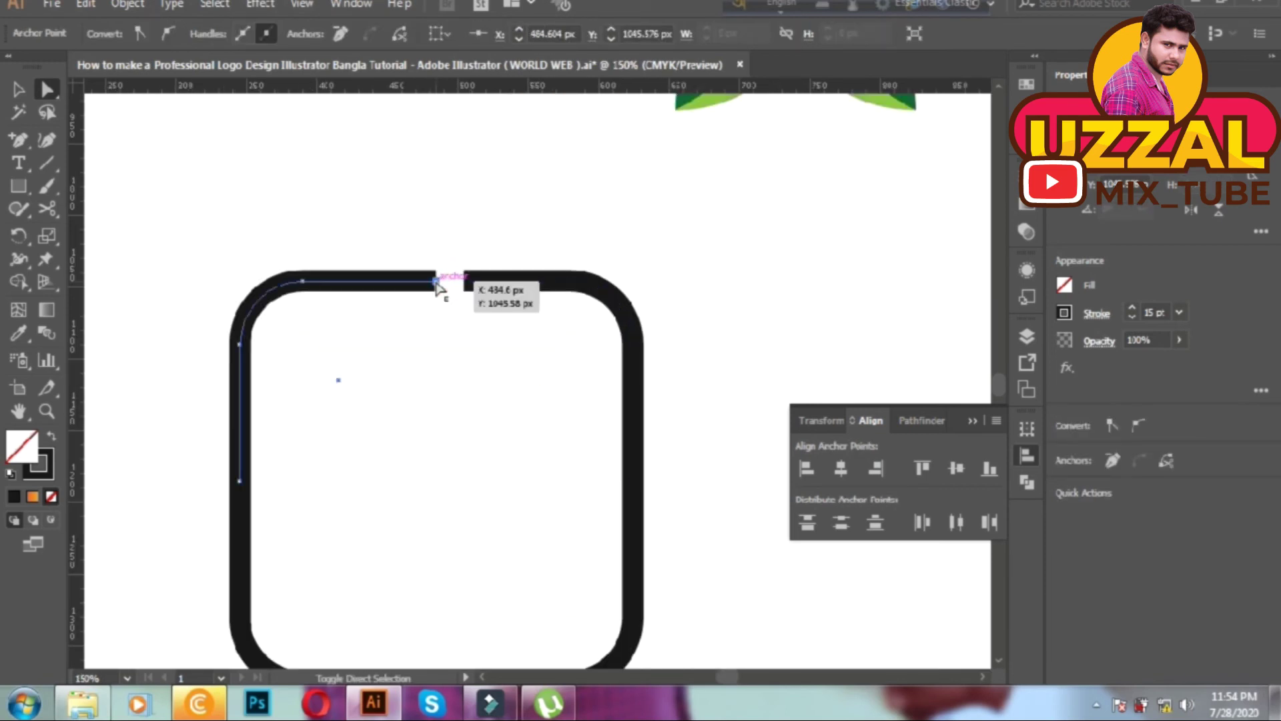
key("shift+Left")
key("shift+Left")
key("shift+Left")
- Shift the side endpoints with Shift+arrows to open gaps on the left and right sides
left_click(238, 480)
key("shift+Up")
key("shift+Up")
key("shift+Up")
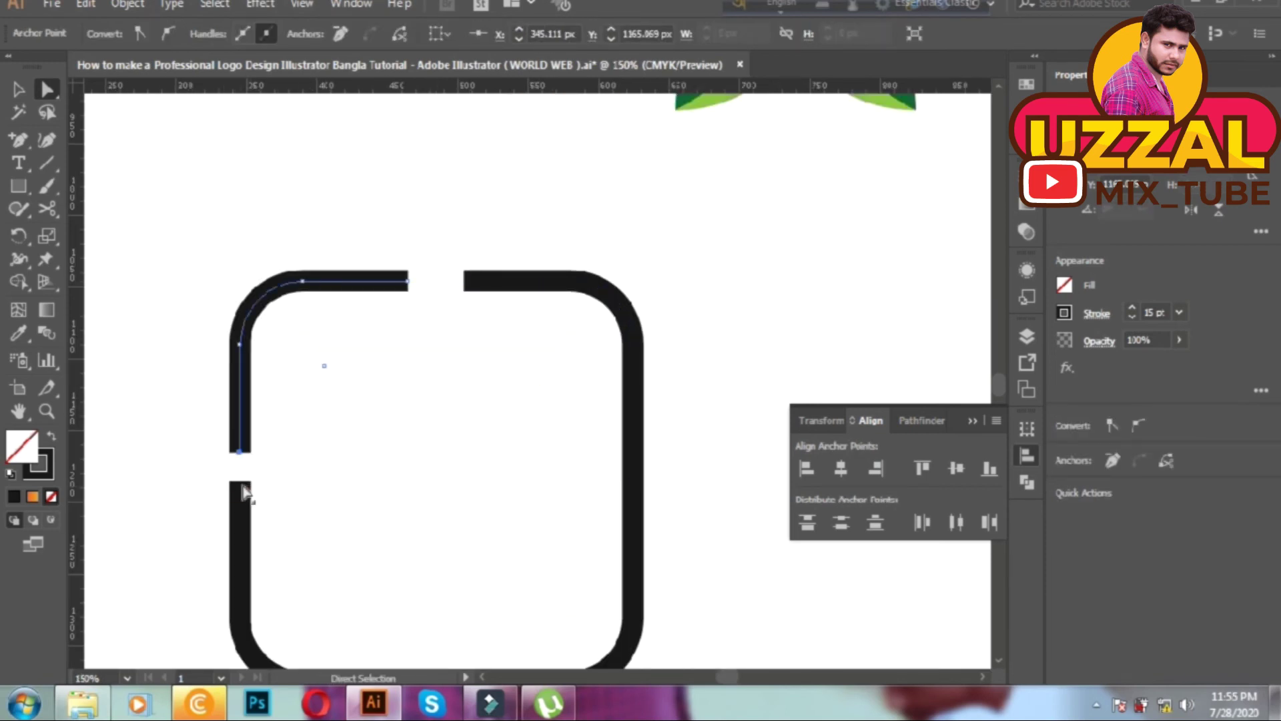
left_click(240, 482)
key("shift+Down")
key("shift+Down")
key("shift+Down")
left_click(633, 480)
key("shift+Up")
key("shift+Up")
key("shift+Up")
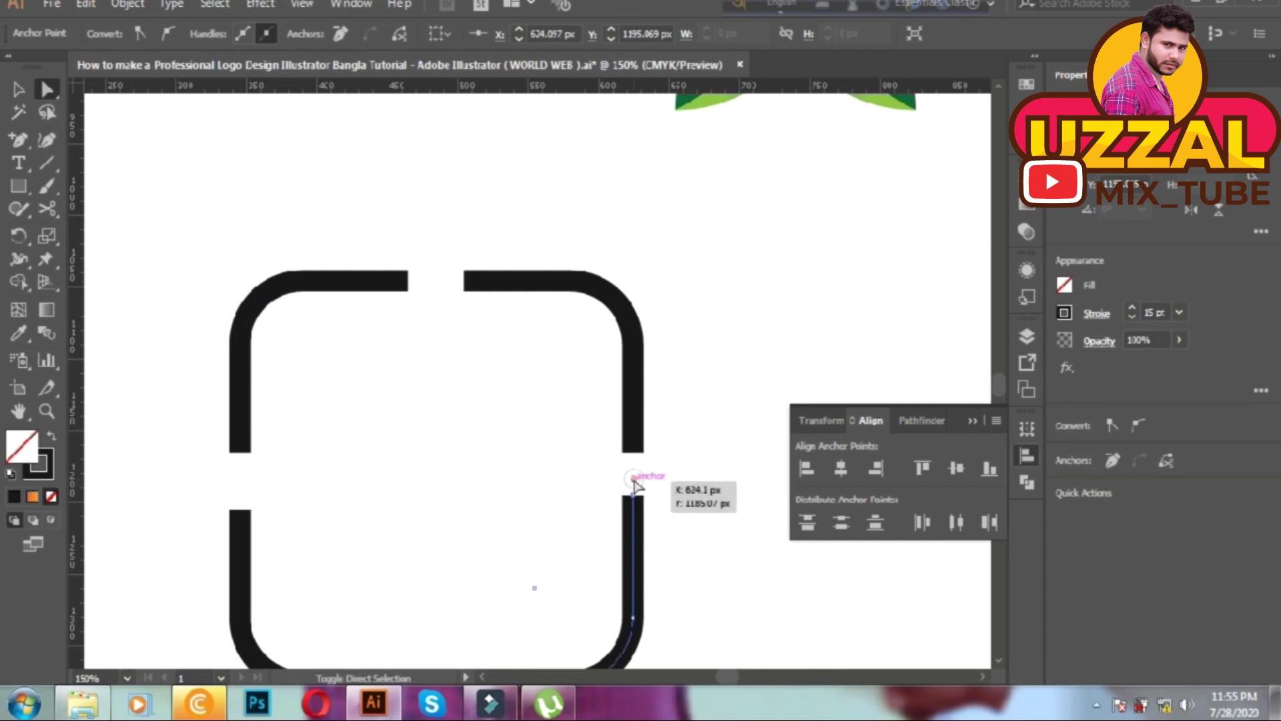
key("shift+Down")
key("shift+Down")
key("shift+Down")
scroll(443, 586, "down", 3)
left_click(435, 583)
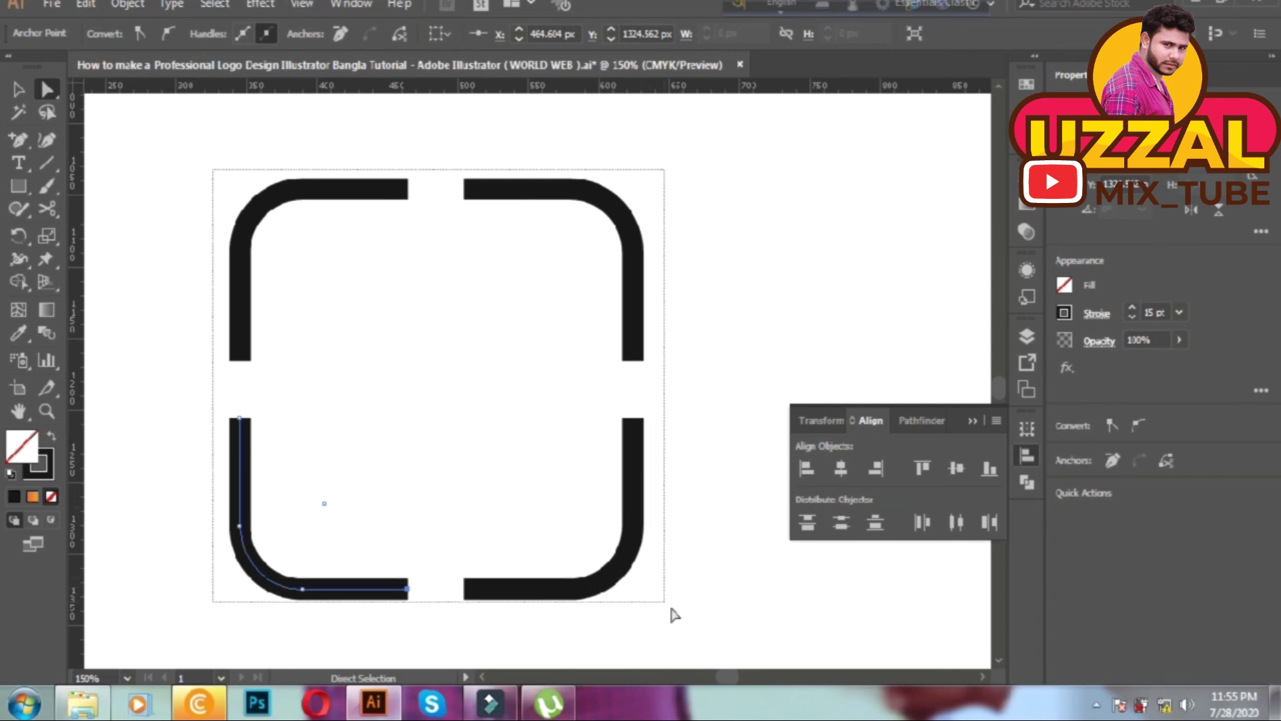
- Give all four corner pieces Round Cap line ends
left_click_drag(215, 167, 671, 610)
left_click(190, 35)
left_click(94, 82)
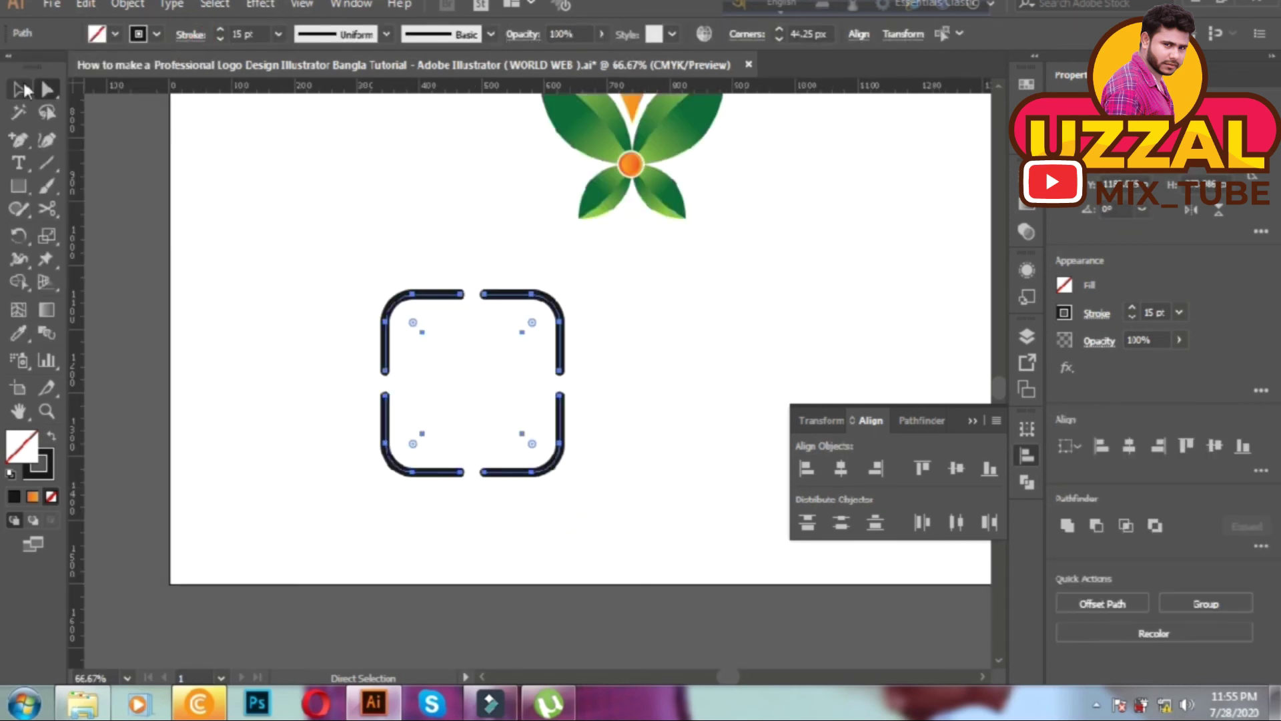
- Centre the flower within the frame using Align and nudge it up slightly
left_click(841, 468)
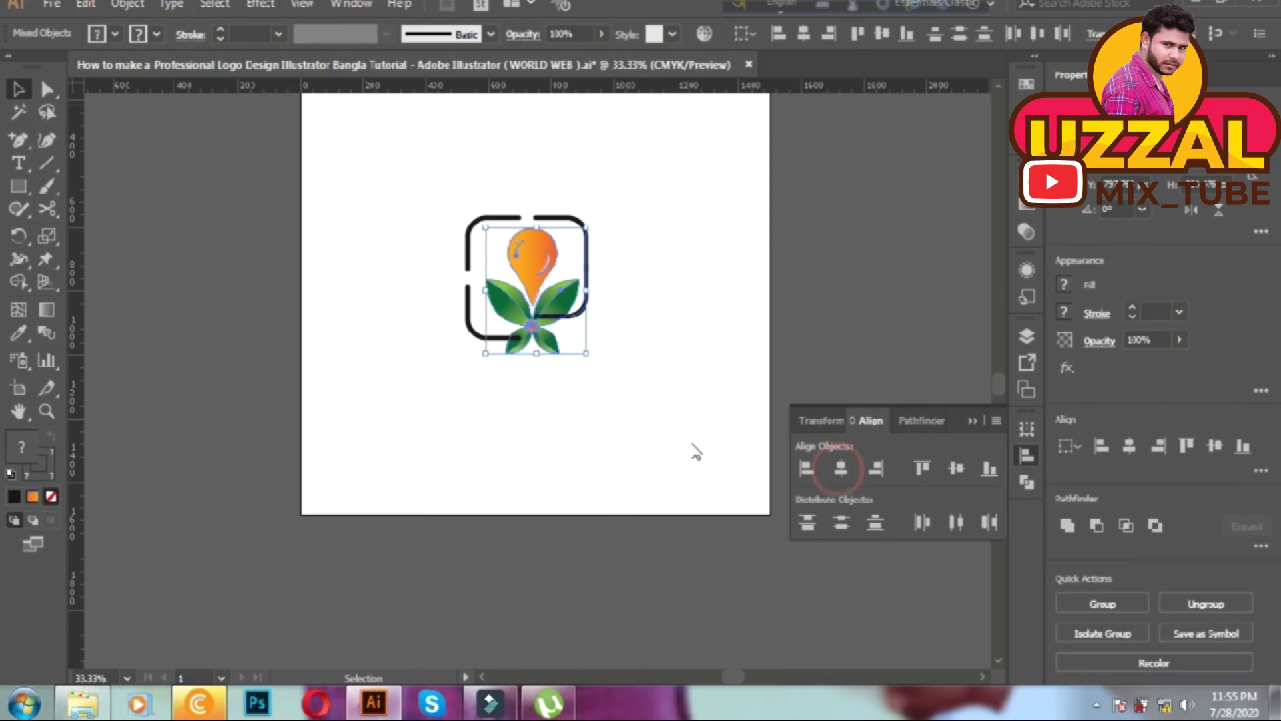
key("Up")
key("Up")
key("Up")
left_click(663, 425)
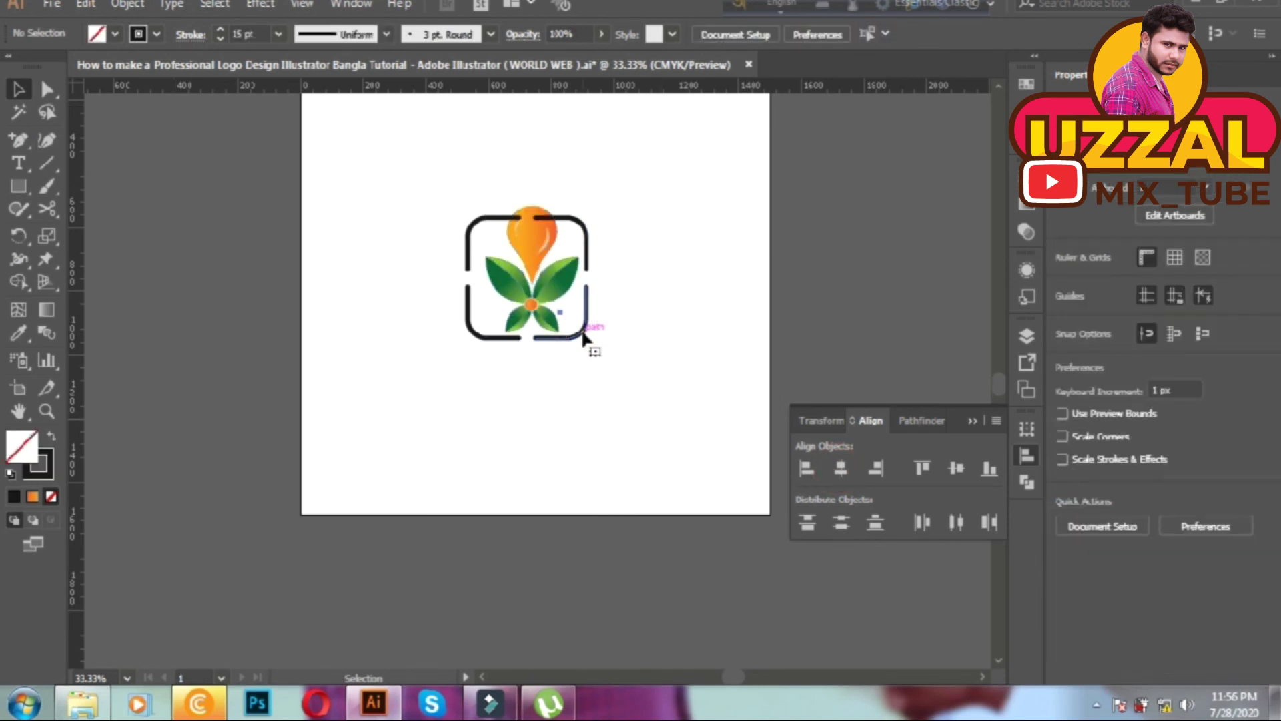
- Group the four frame pieces and check the frame group's selection
left_click(584, 337)
right_click(471, 327)
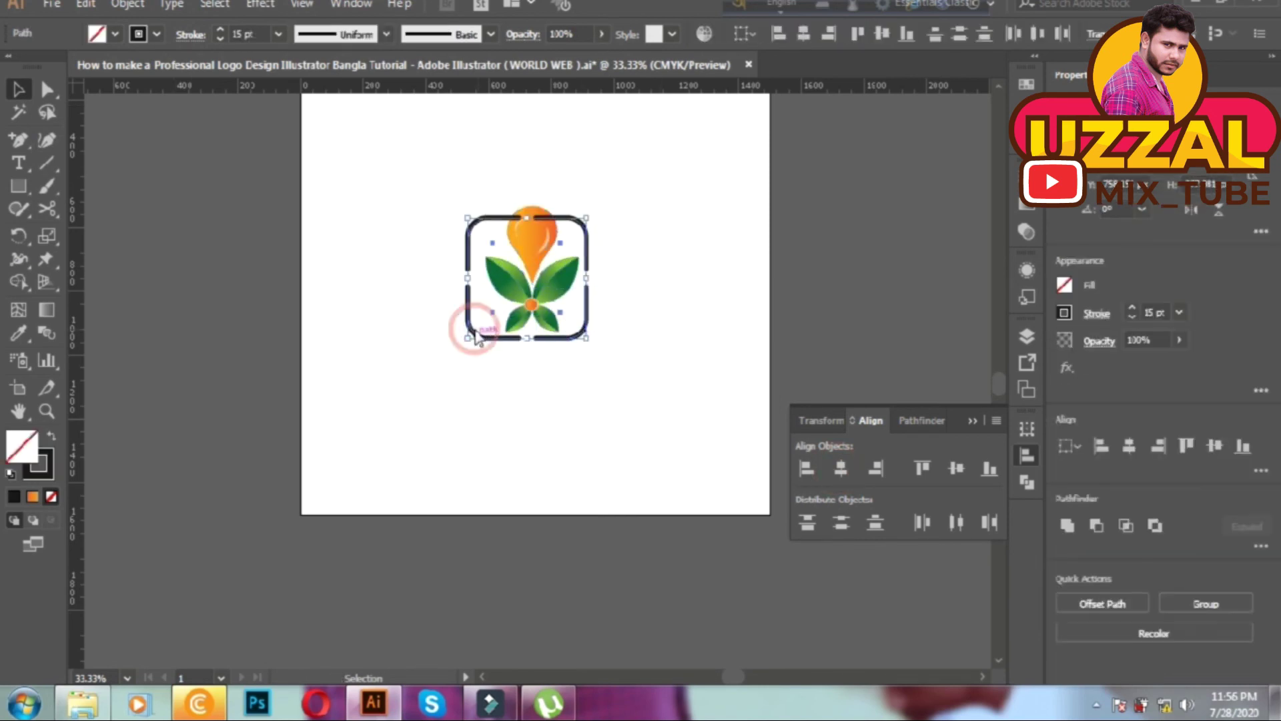
left_click(528, 424)
key("ctrl+plus")
key("ctrl+plus")
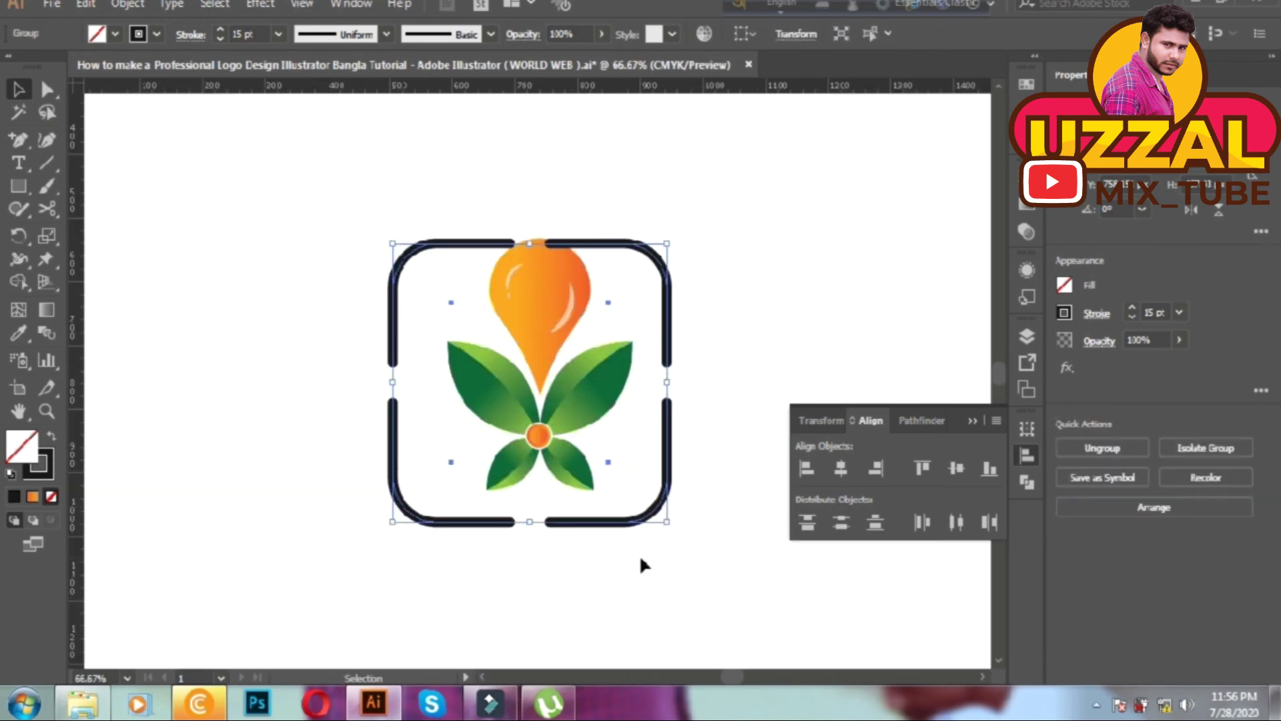
left_click(623, 523)
left_click(675, 515)
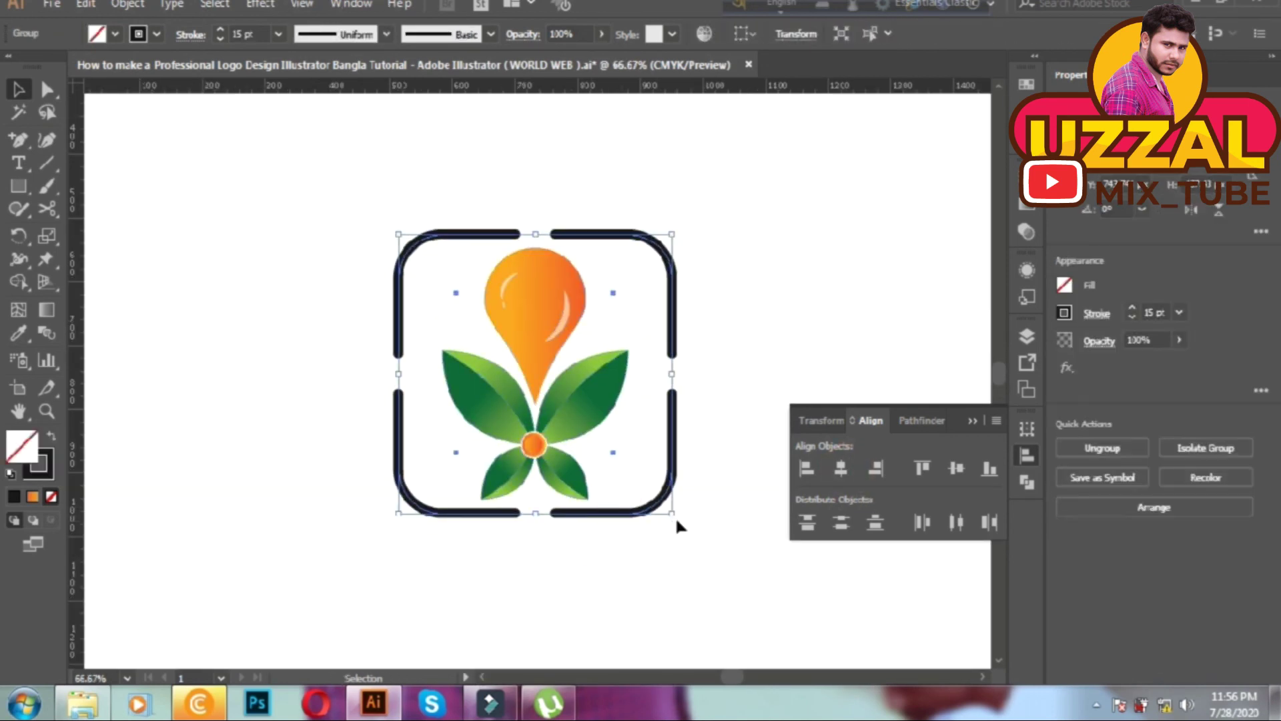
left_click(666, 561)
left_click_drag(666, 560, 643, 528)
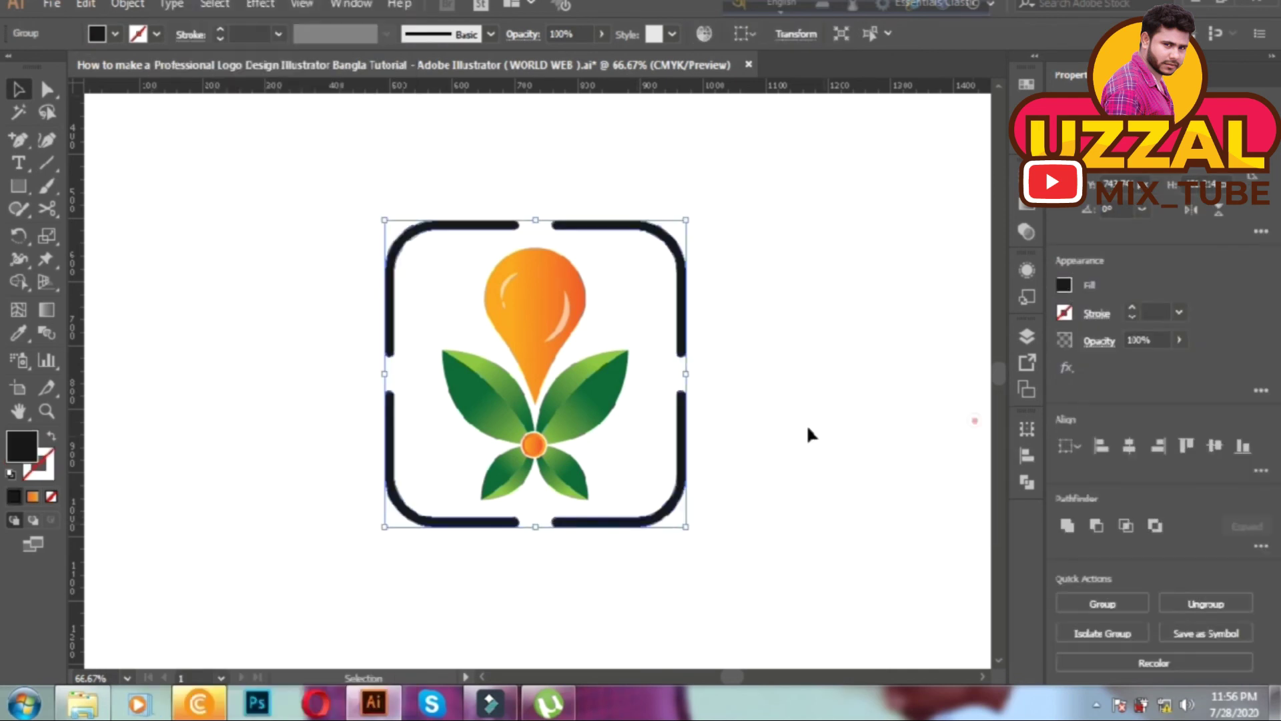
left_click(793, 423)
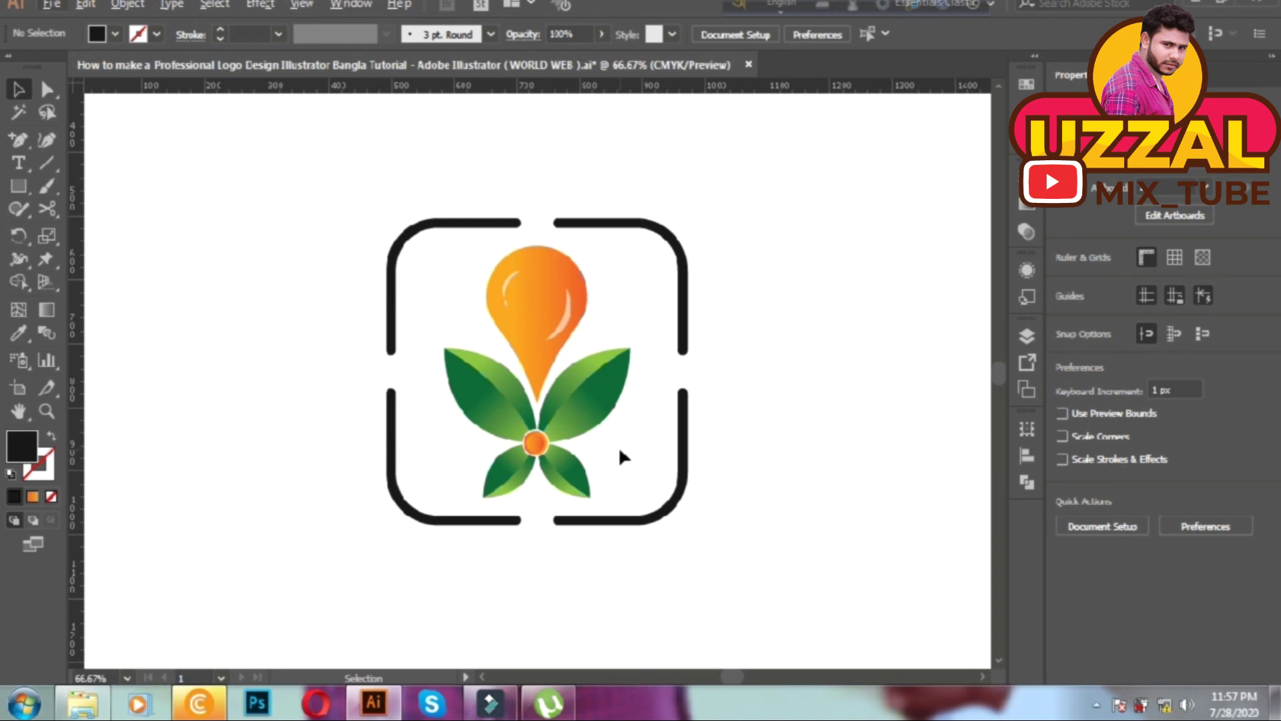
- Try several grey swatches on the frame group at 100% zoom, settling on dark grey
key("ctrl+1")
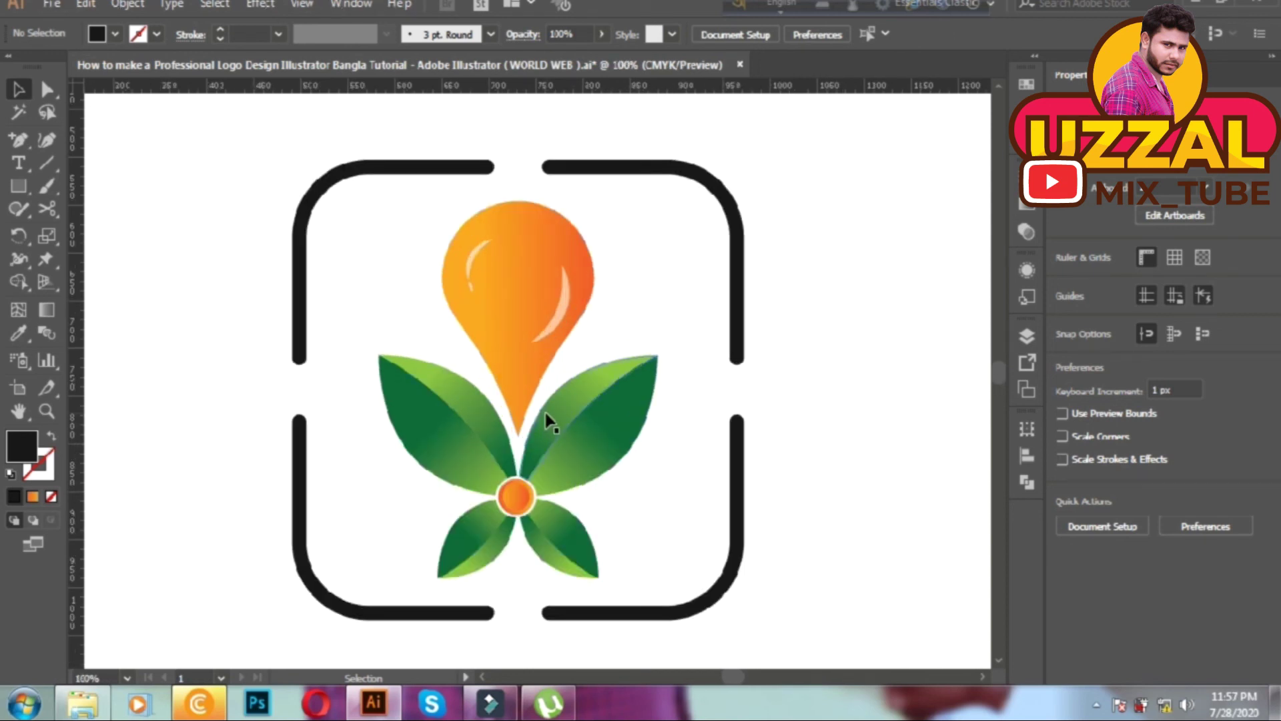
left_click(736, 334)
left_click(1027, 83)
left_click(885, 171)
left_click(845, 170)
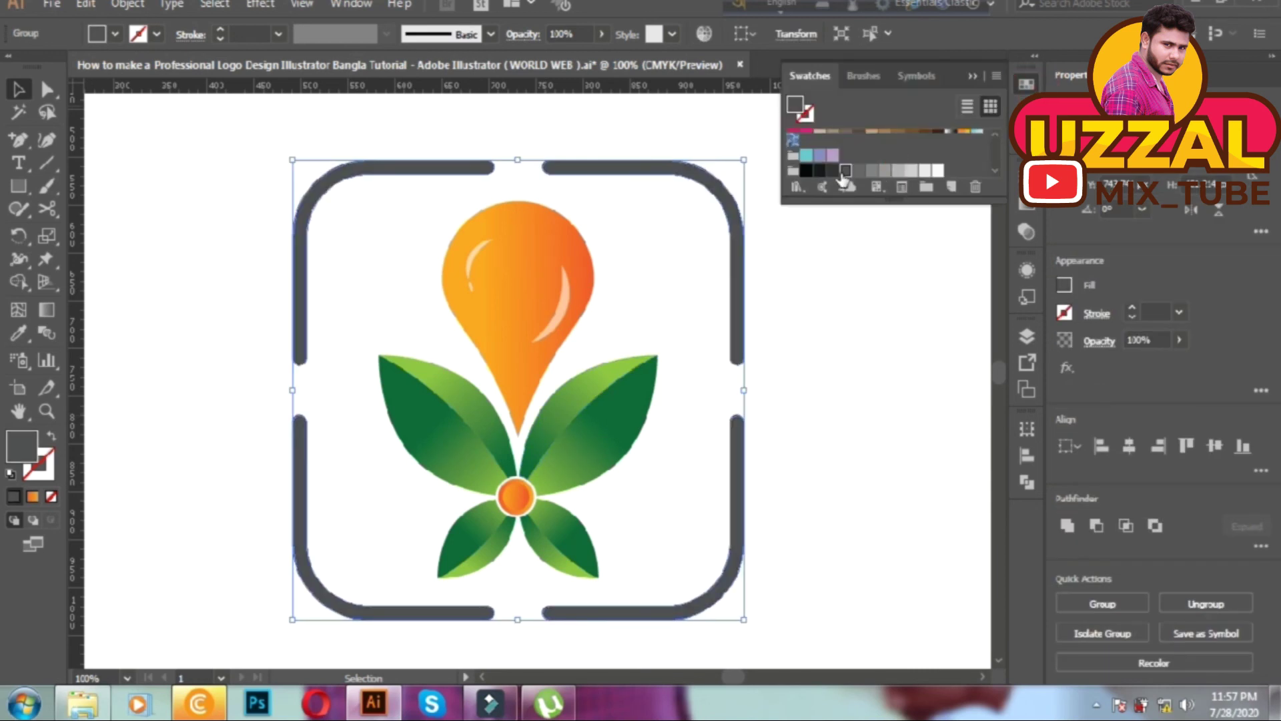
left_click(806, 171)
left_click(845, 171)
left_click(819, 171)
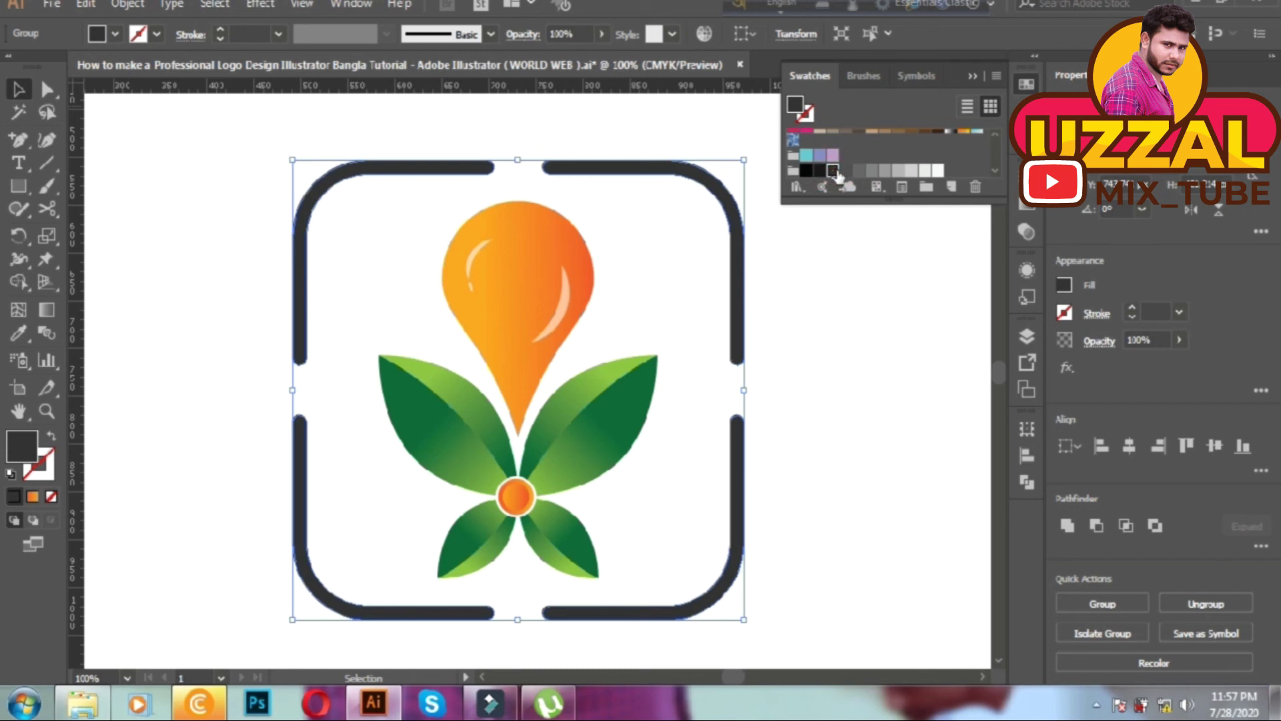
left_click(845, 171)
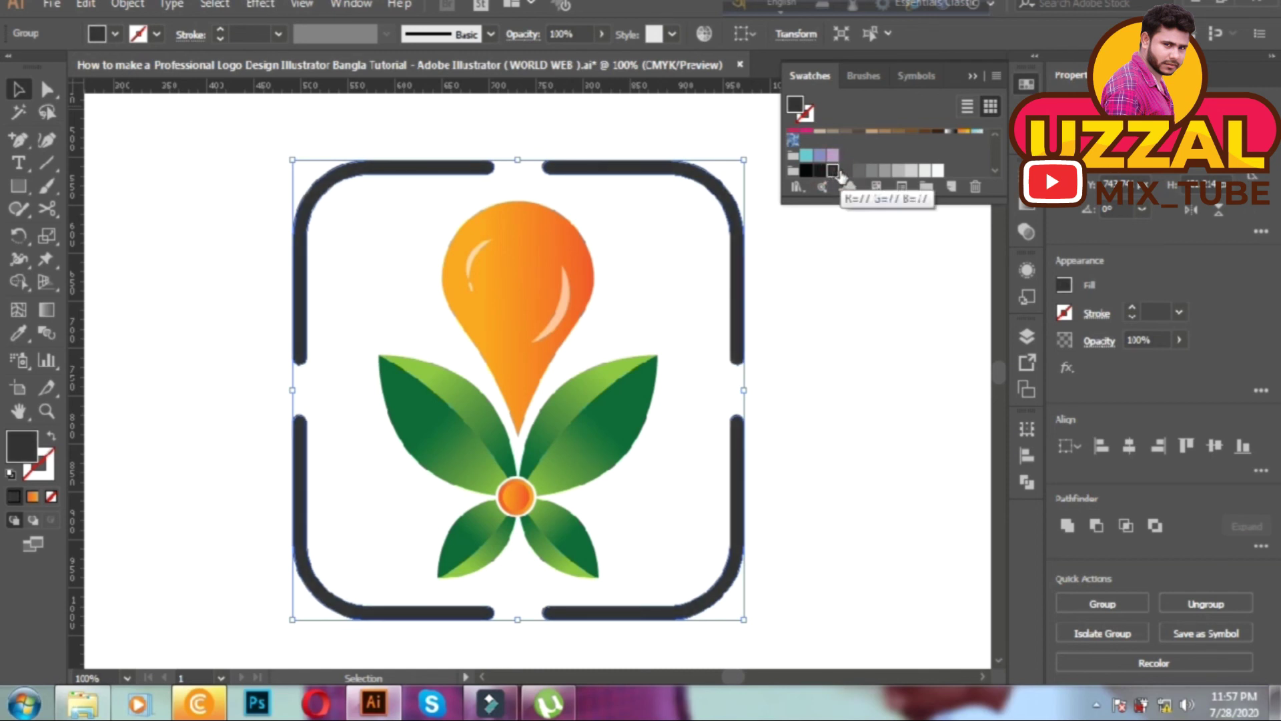